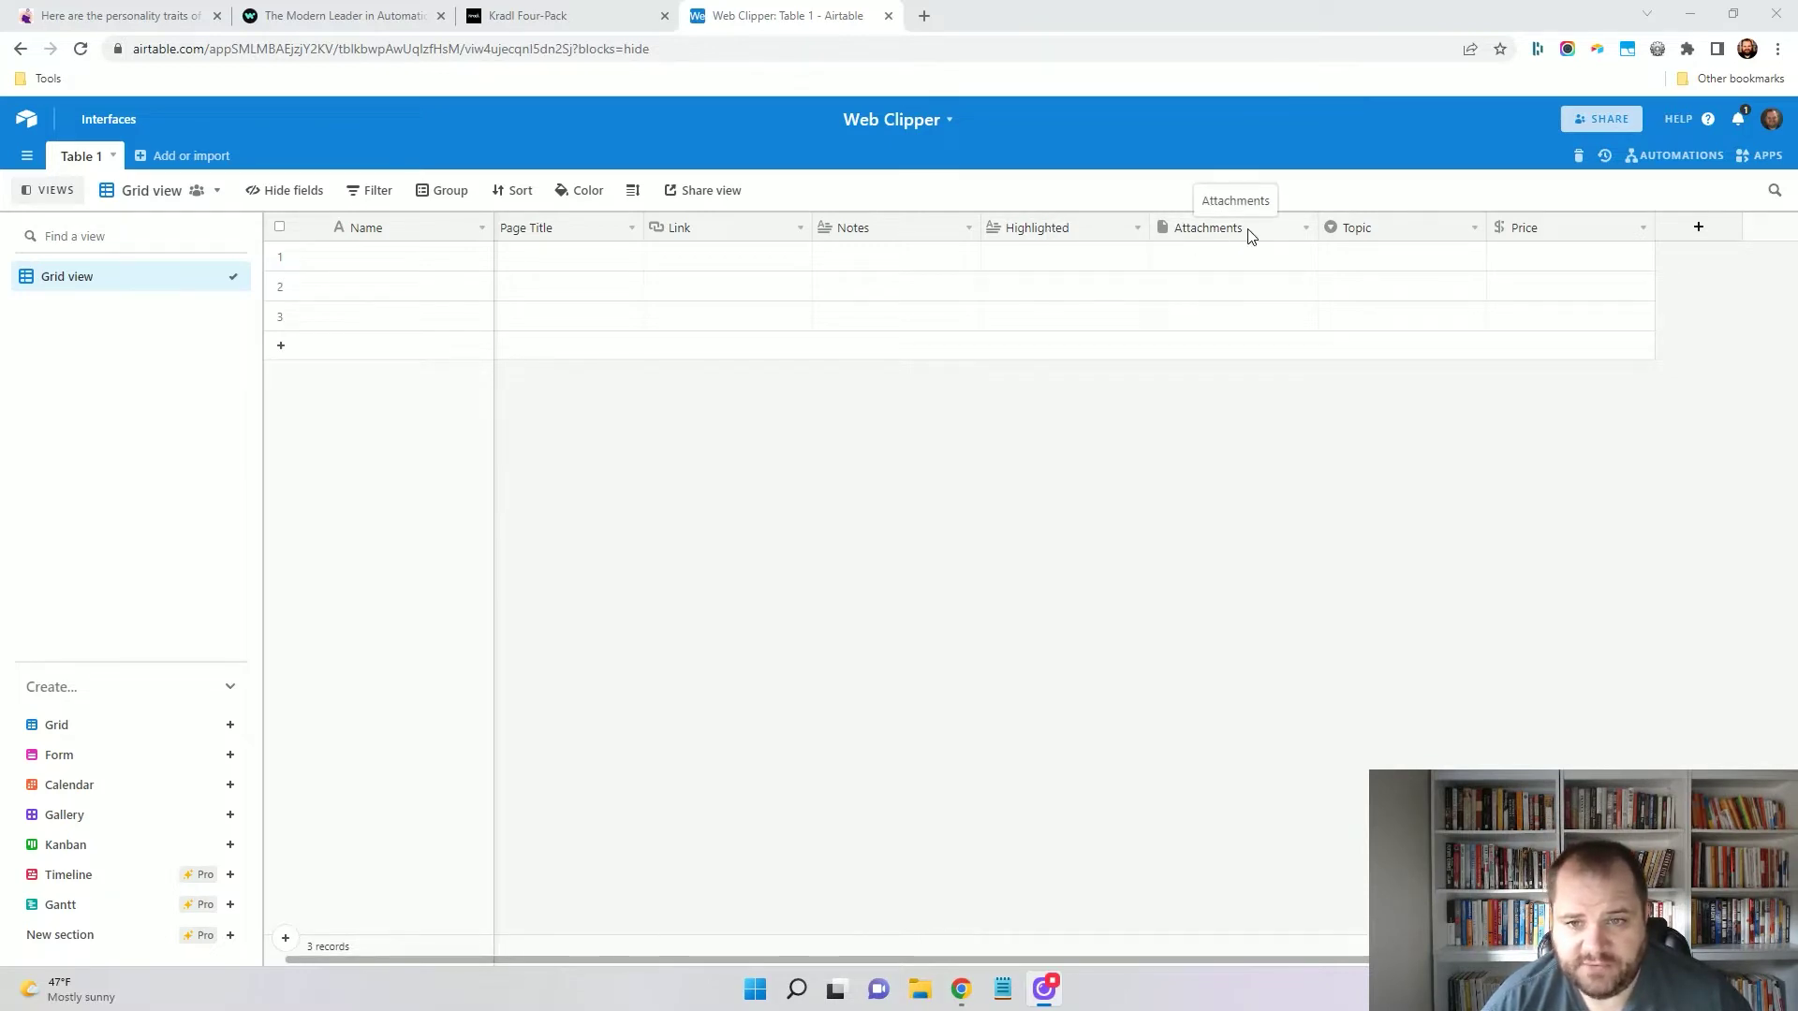
pyautogui.click(1473, 228)
pyautogui.click(1452, 257)
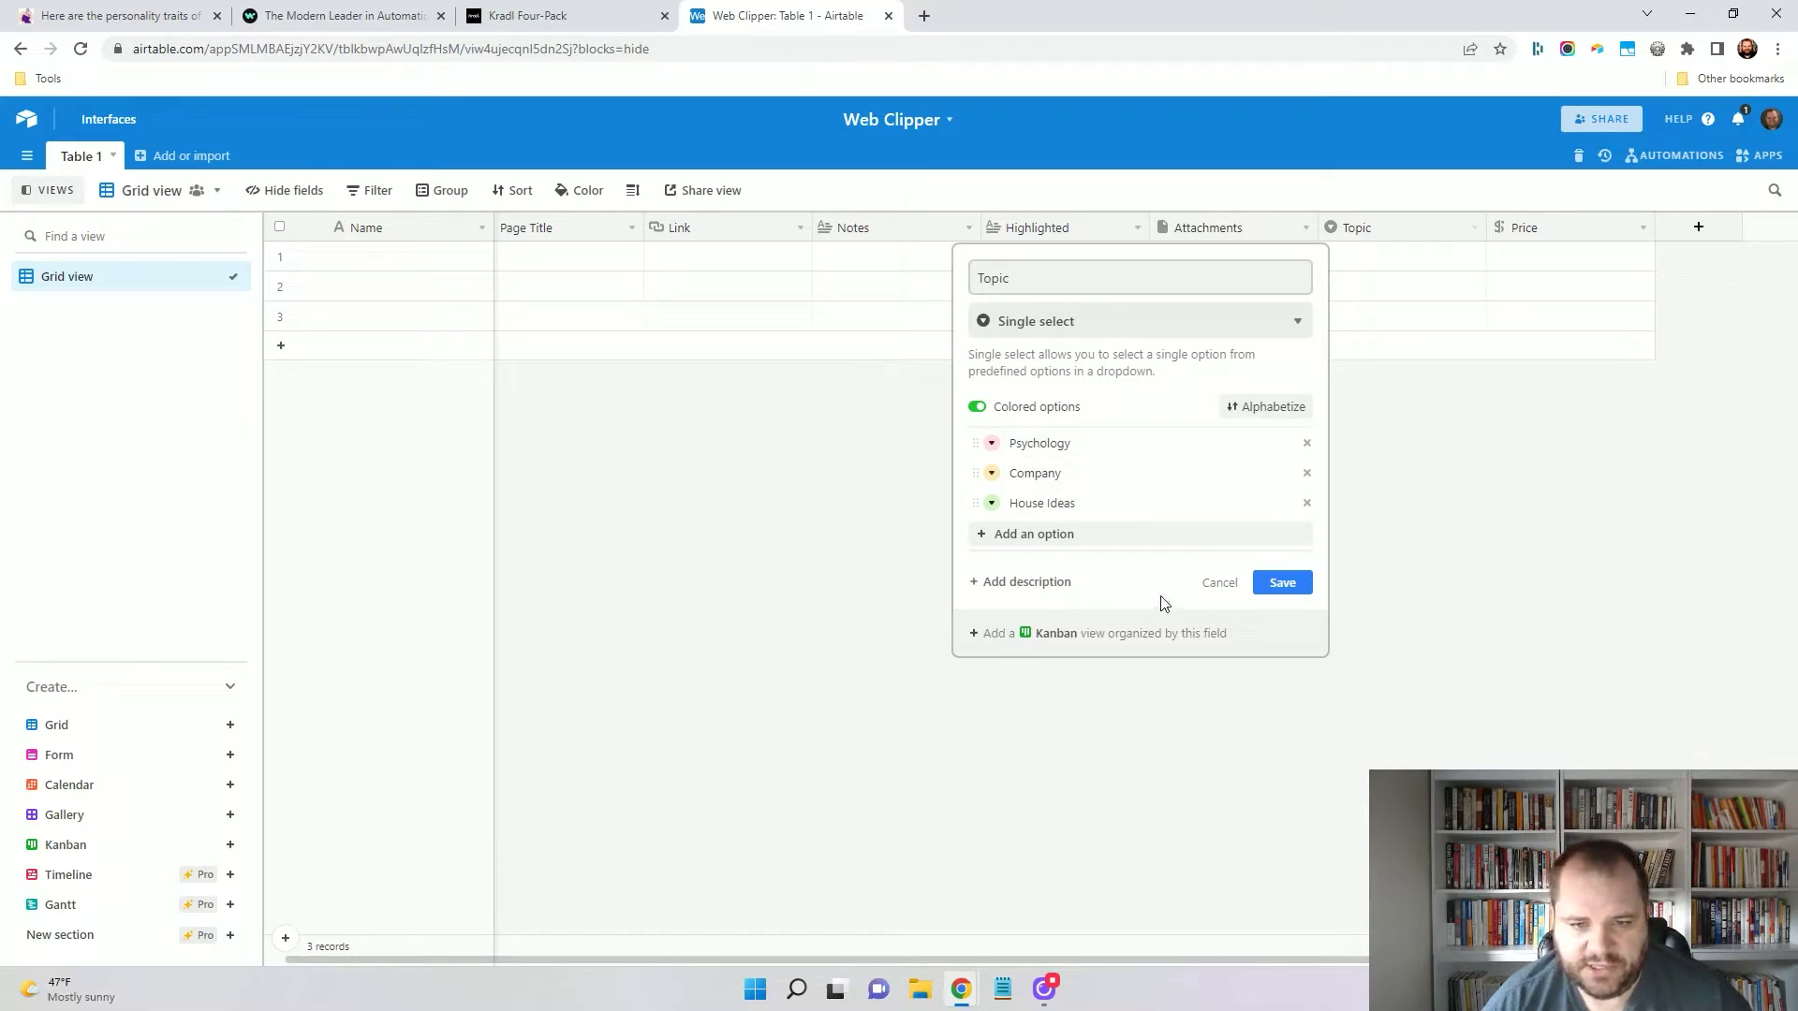
pyautogui.click(1219, 586)
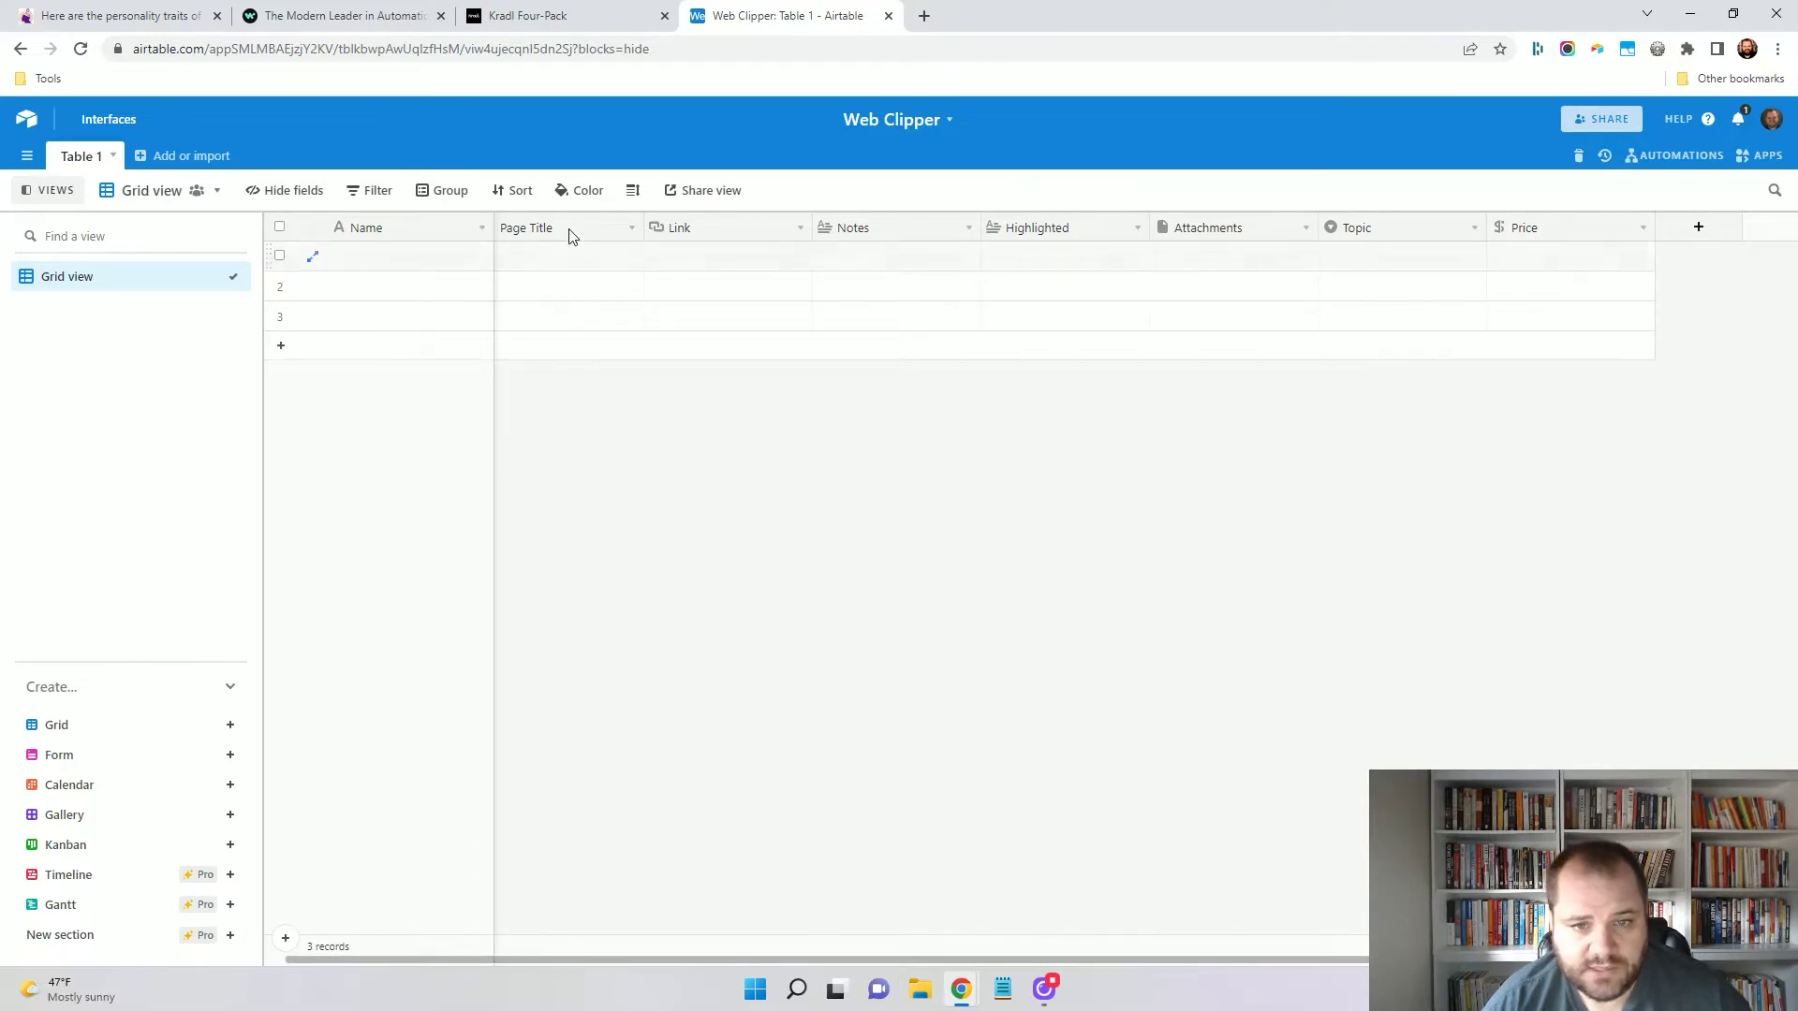
# Add the Web clipper app to the base, found by searching 'clip'.
pyautogui.click(1766, 160)
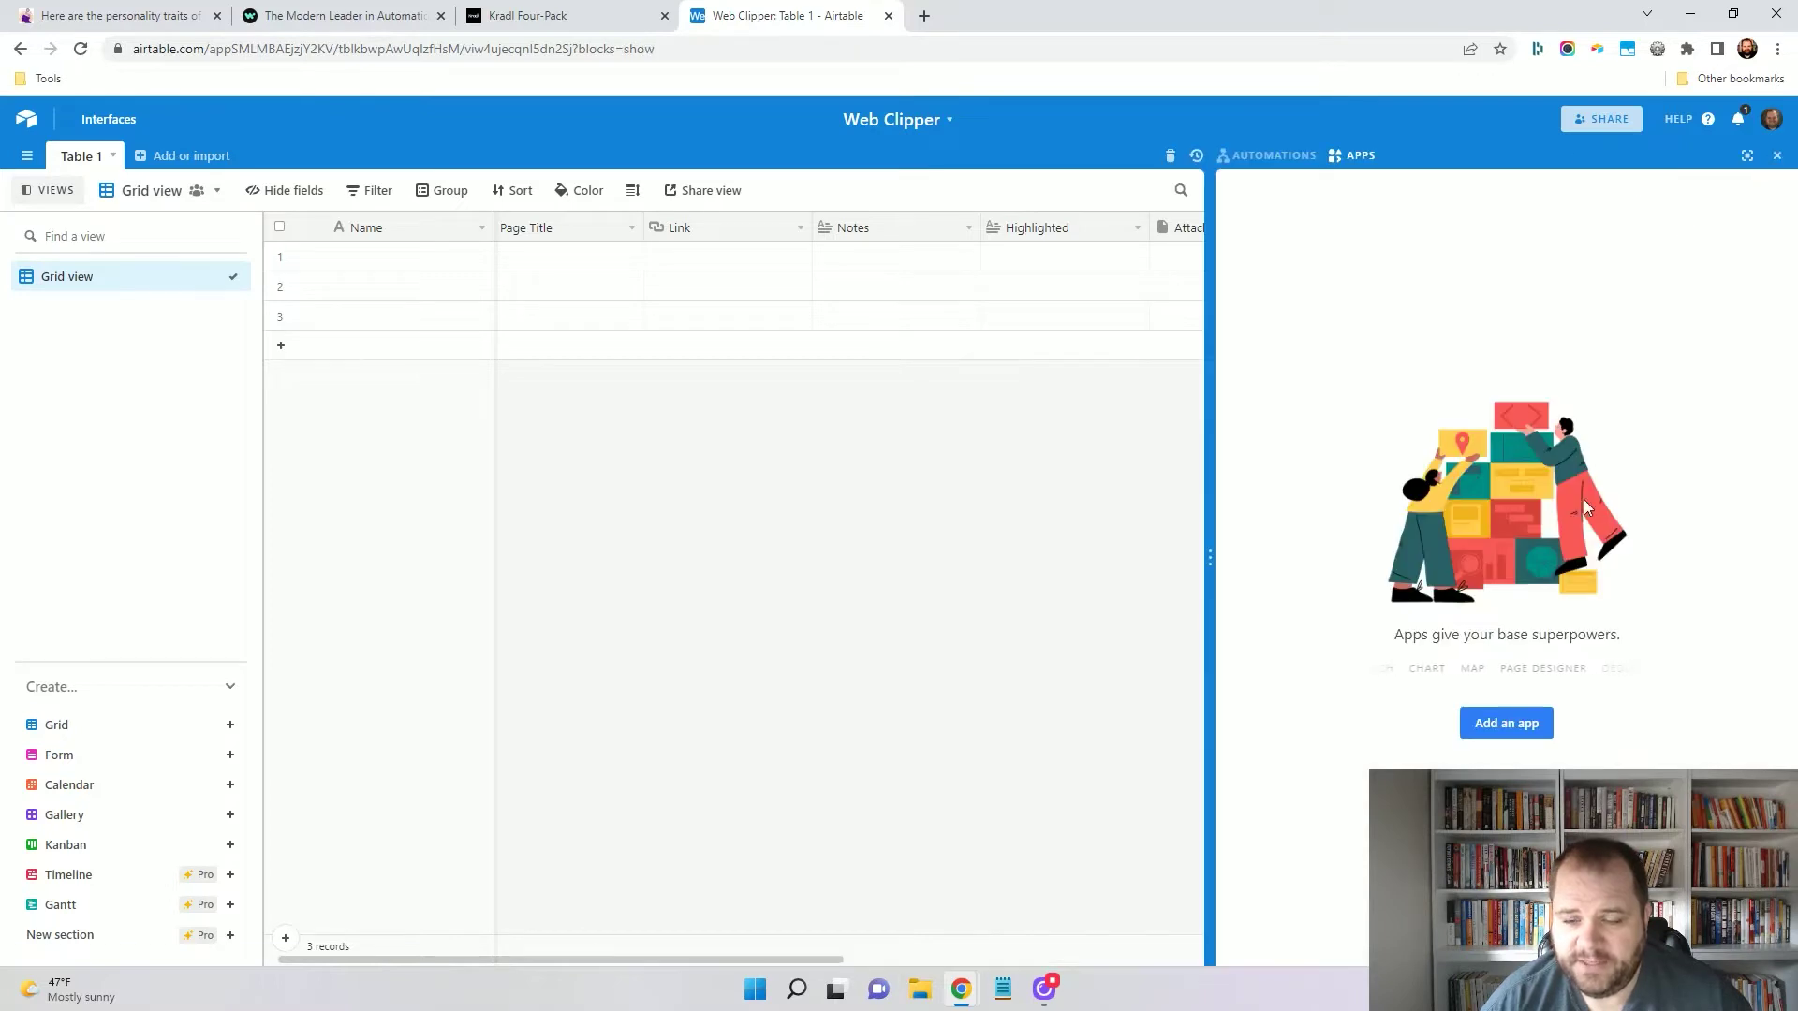
pyautogui.click(1533, 735)
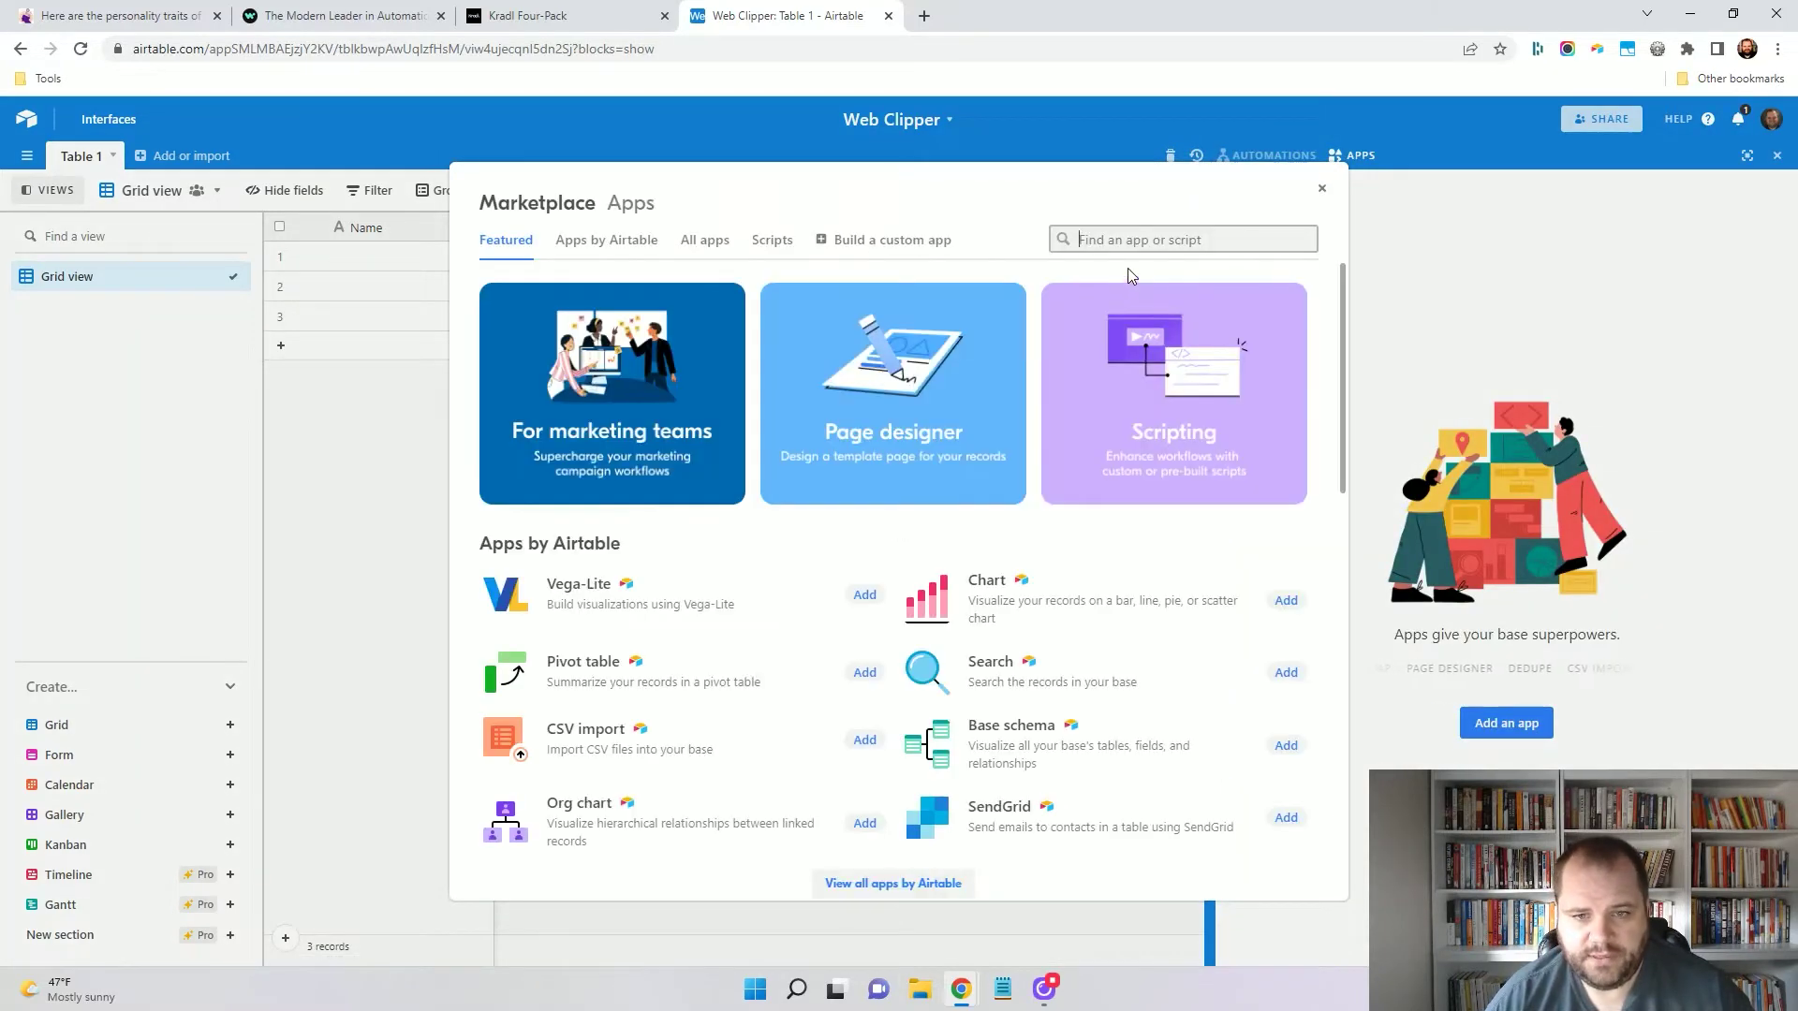
pyautogui.click(1144, 239)
pyautogui.write('clip')
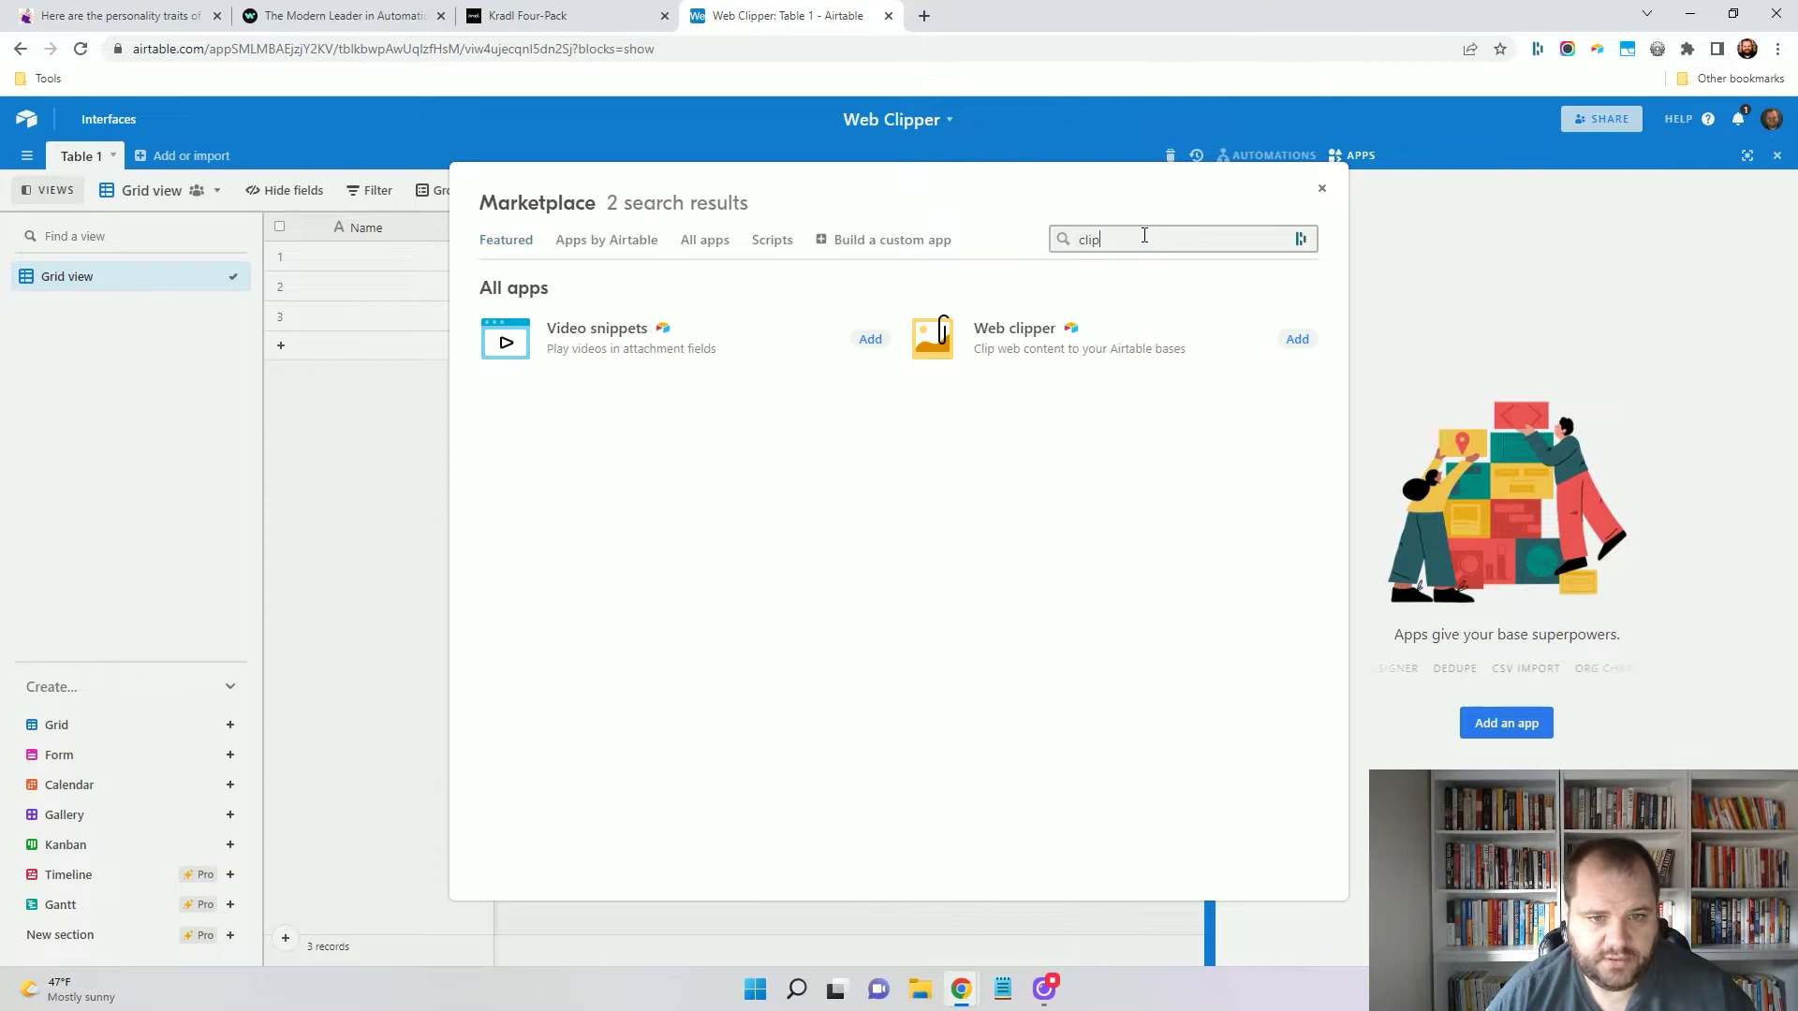
pyautogui.click(1296, 340)
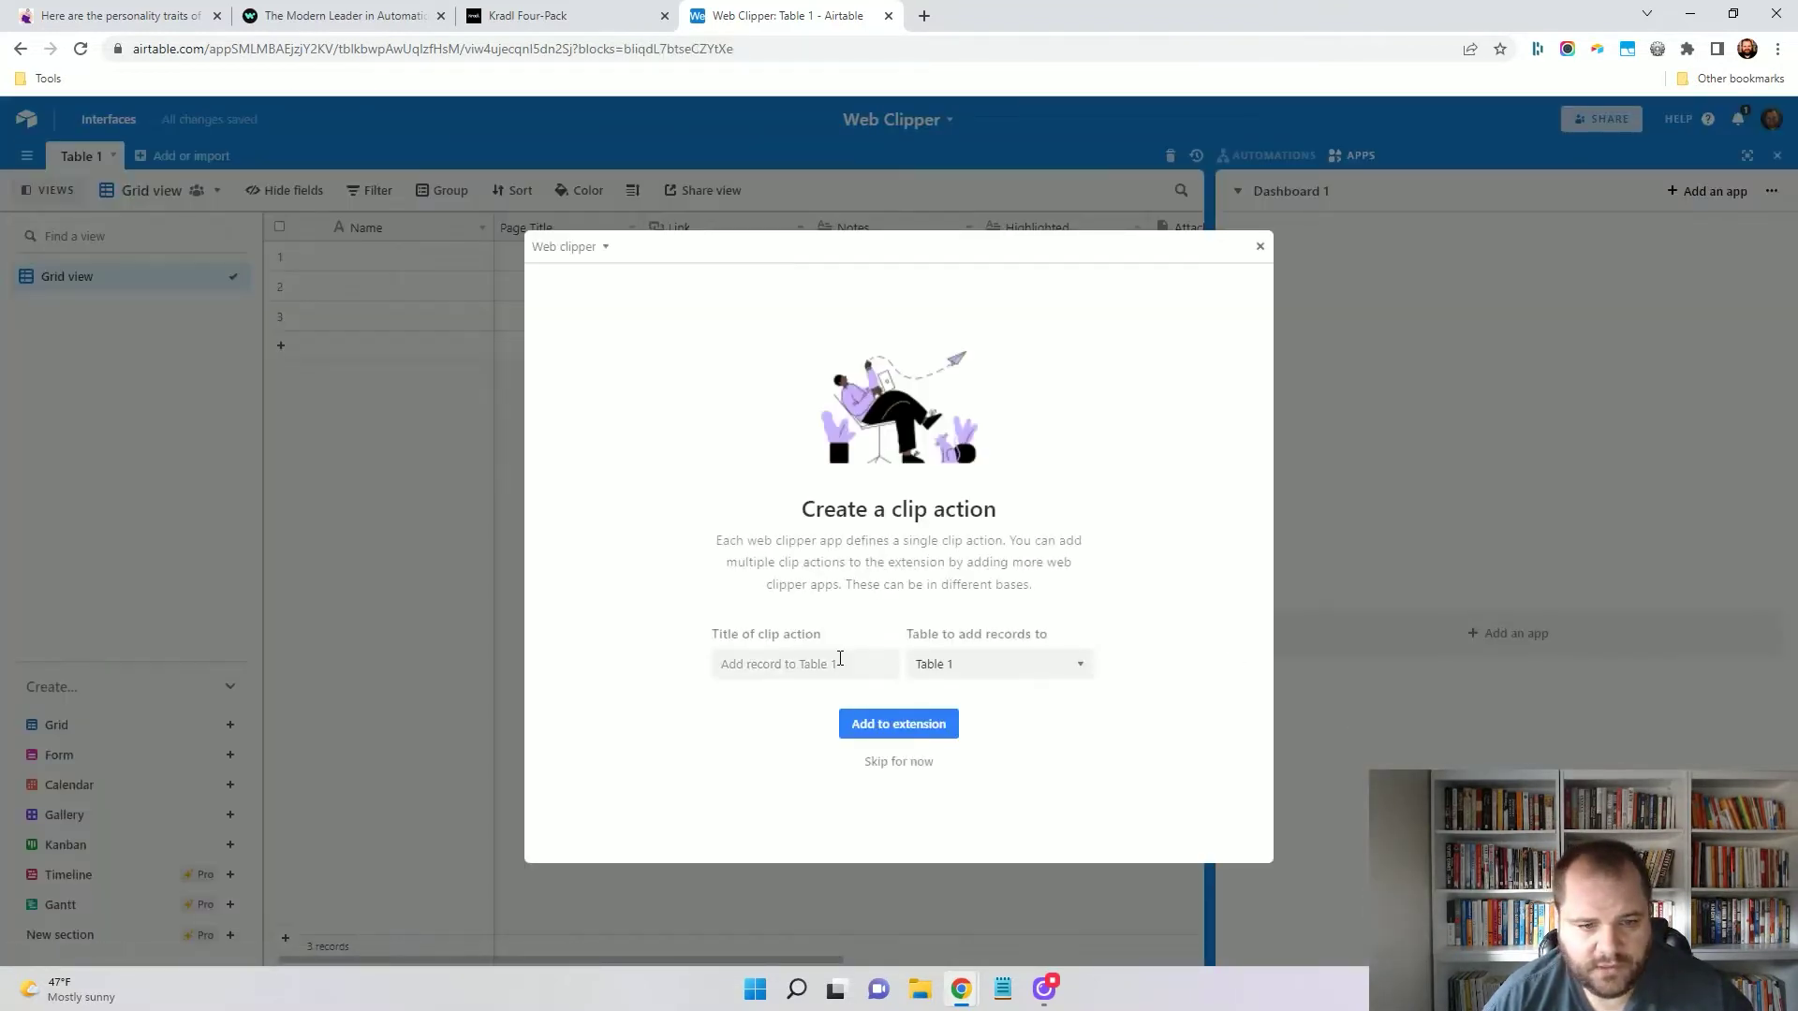
# Create a clip action titled 'Add to Web Clipper' in the browser extension.
pyautogui.click(774, 662)
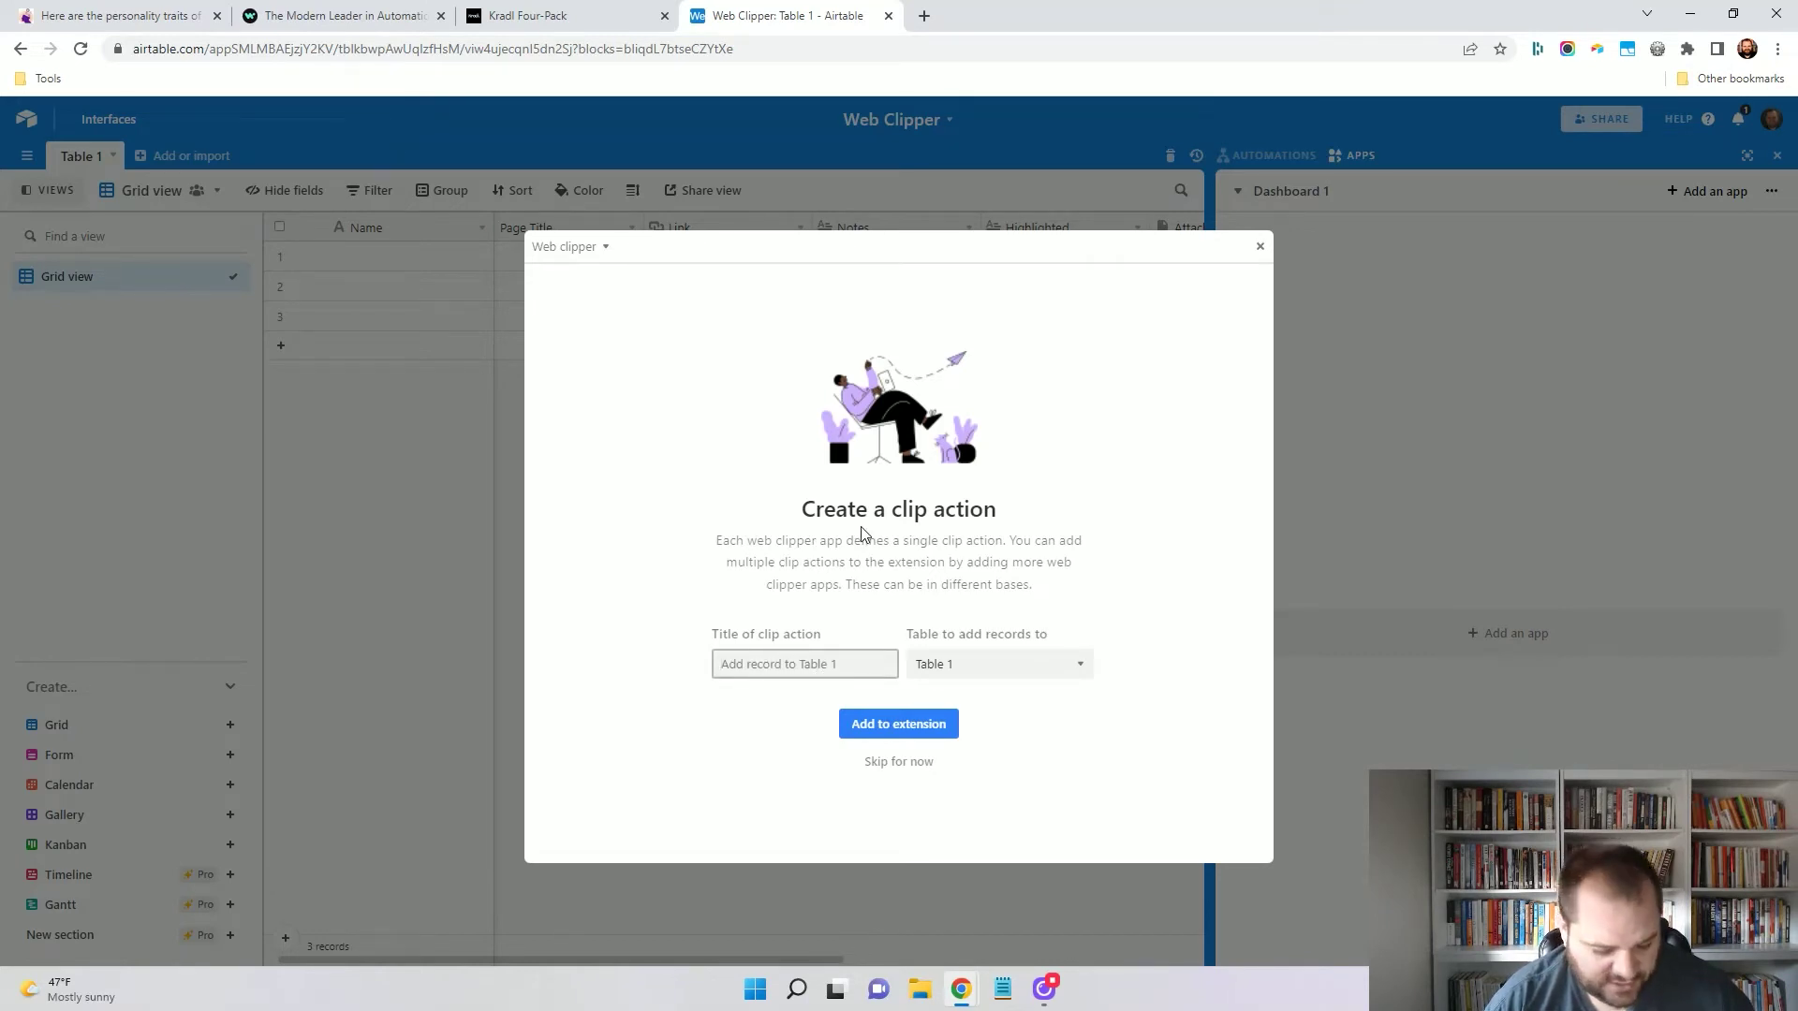
pyautogui.write('Add to Web Clipper')
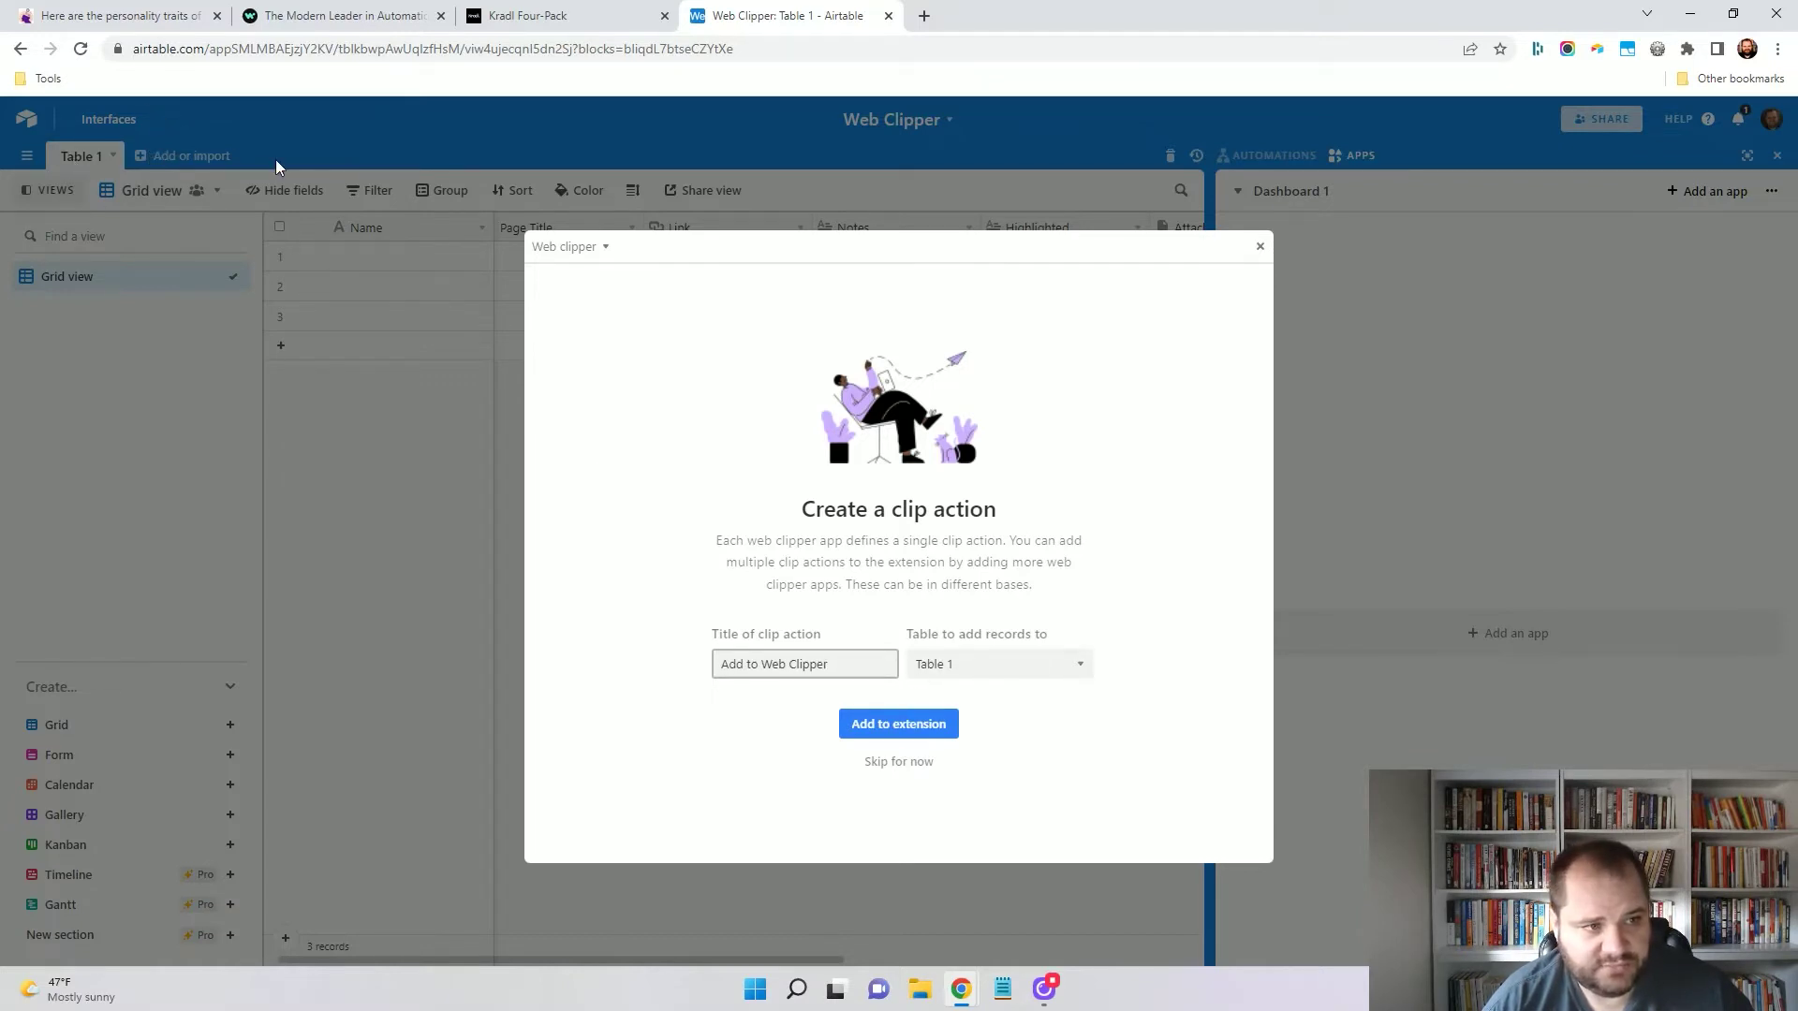
pyautogui.click(923, 735)
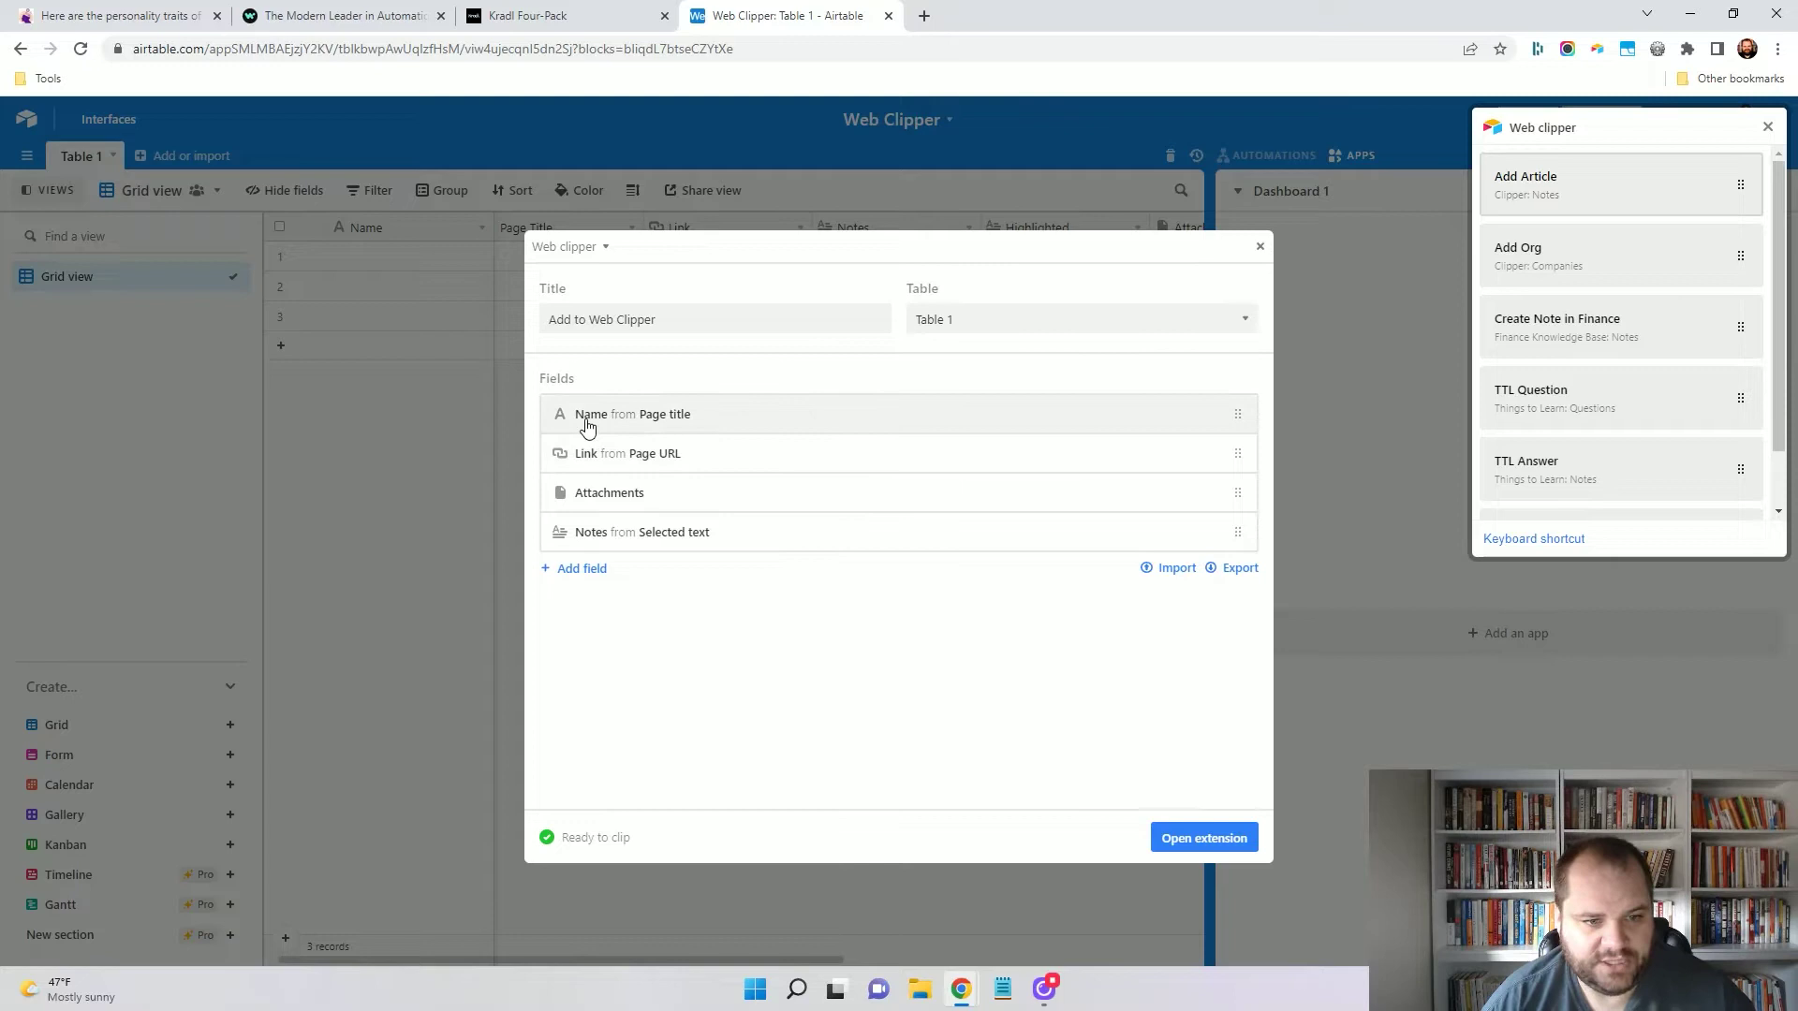
# Set the Name field's default value to None so it no longer uses the page title.
pyautogui.click(651, 421)
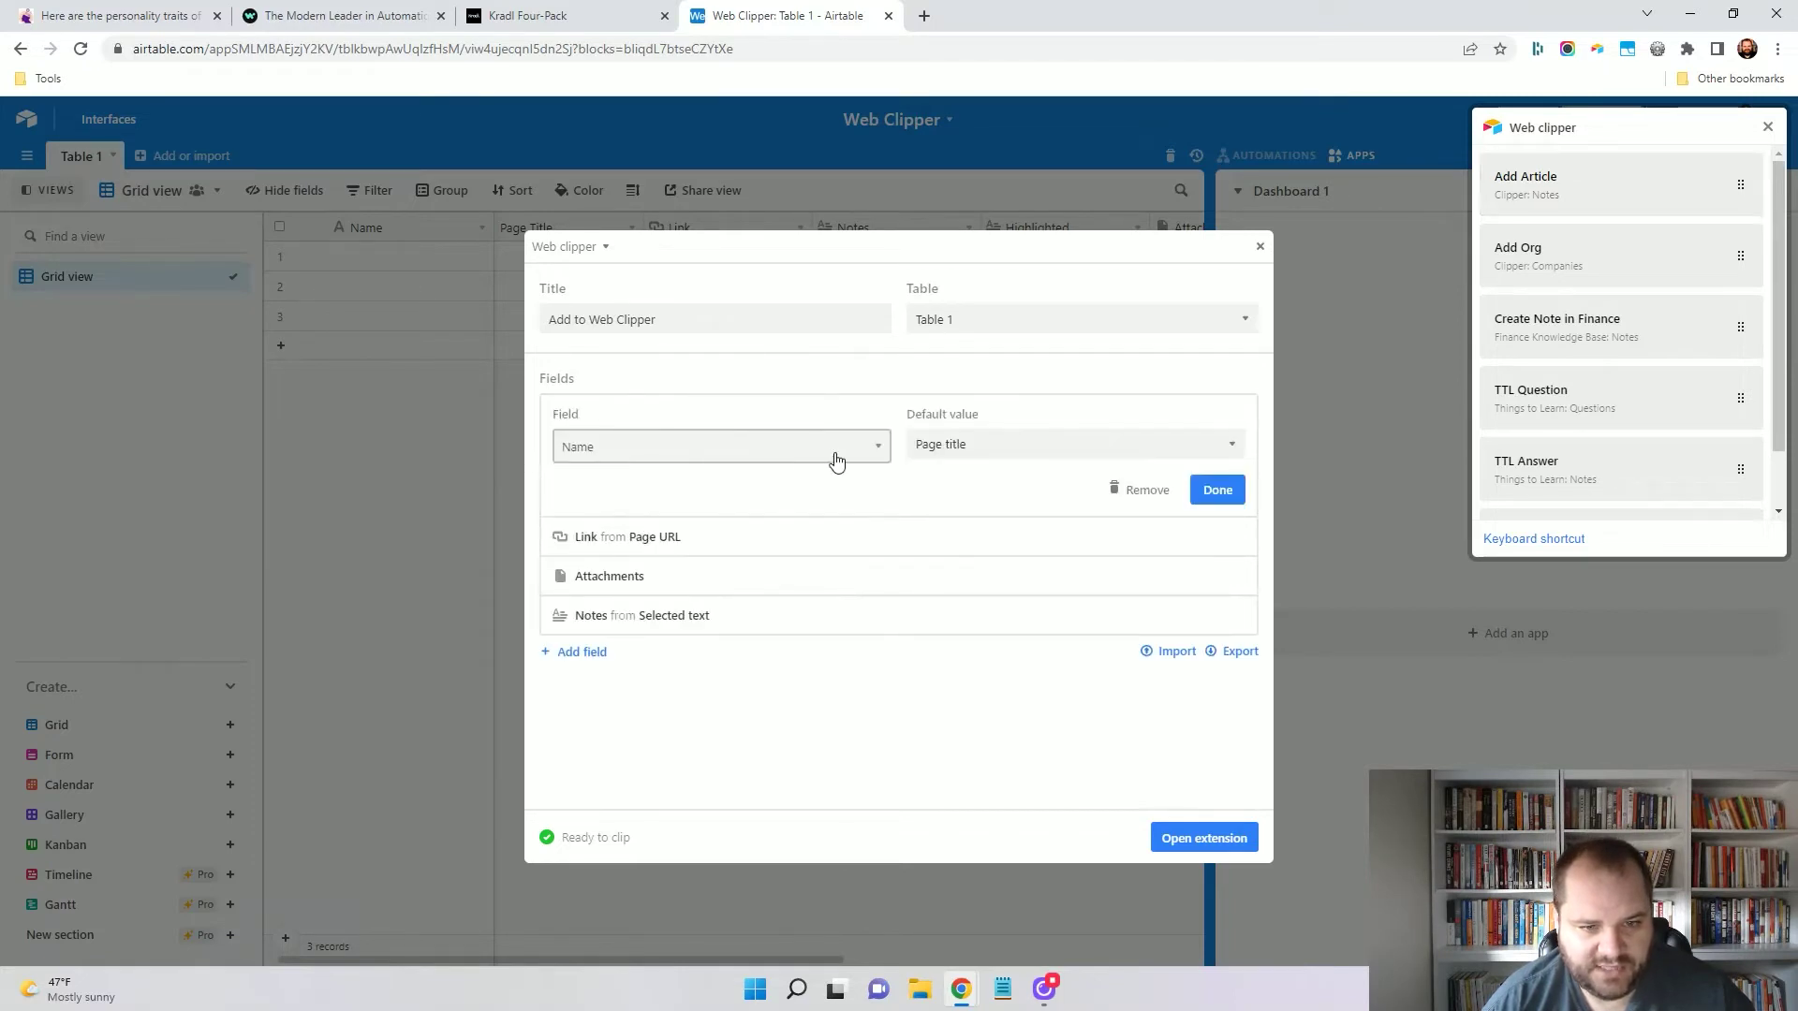
pyautogui.click(1161, 447)
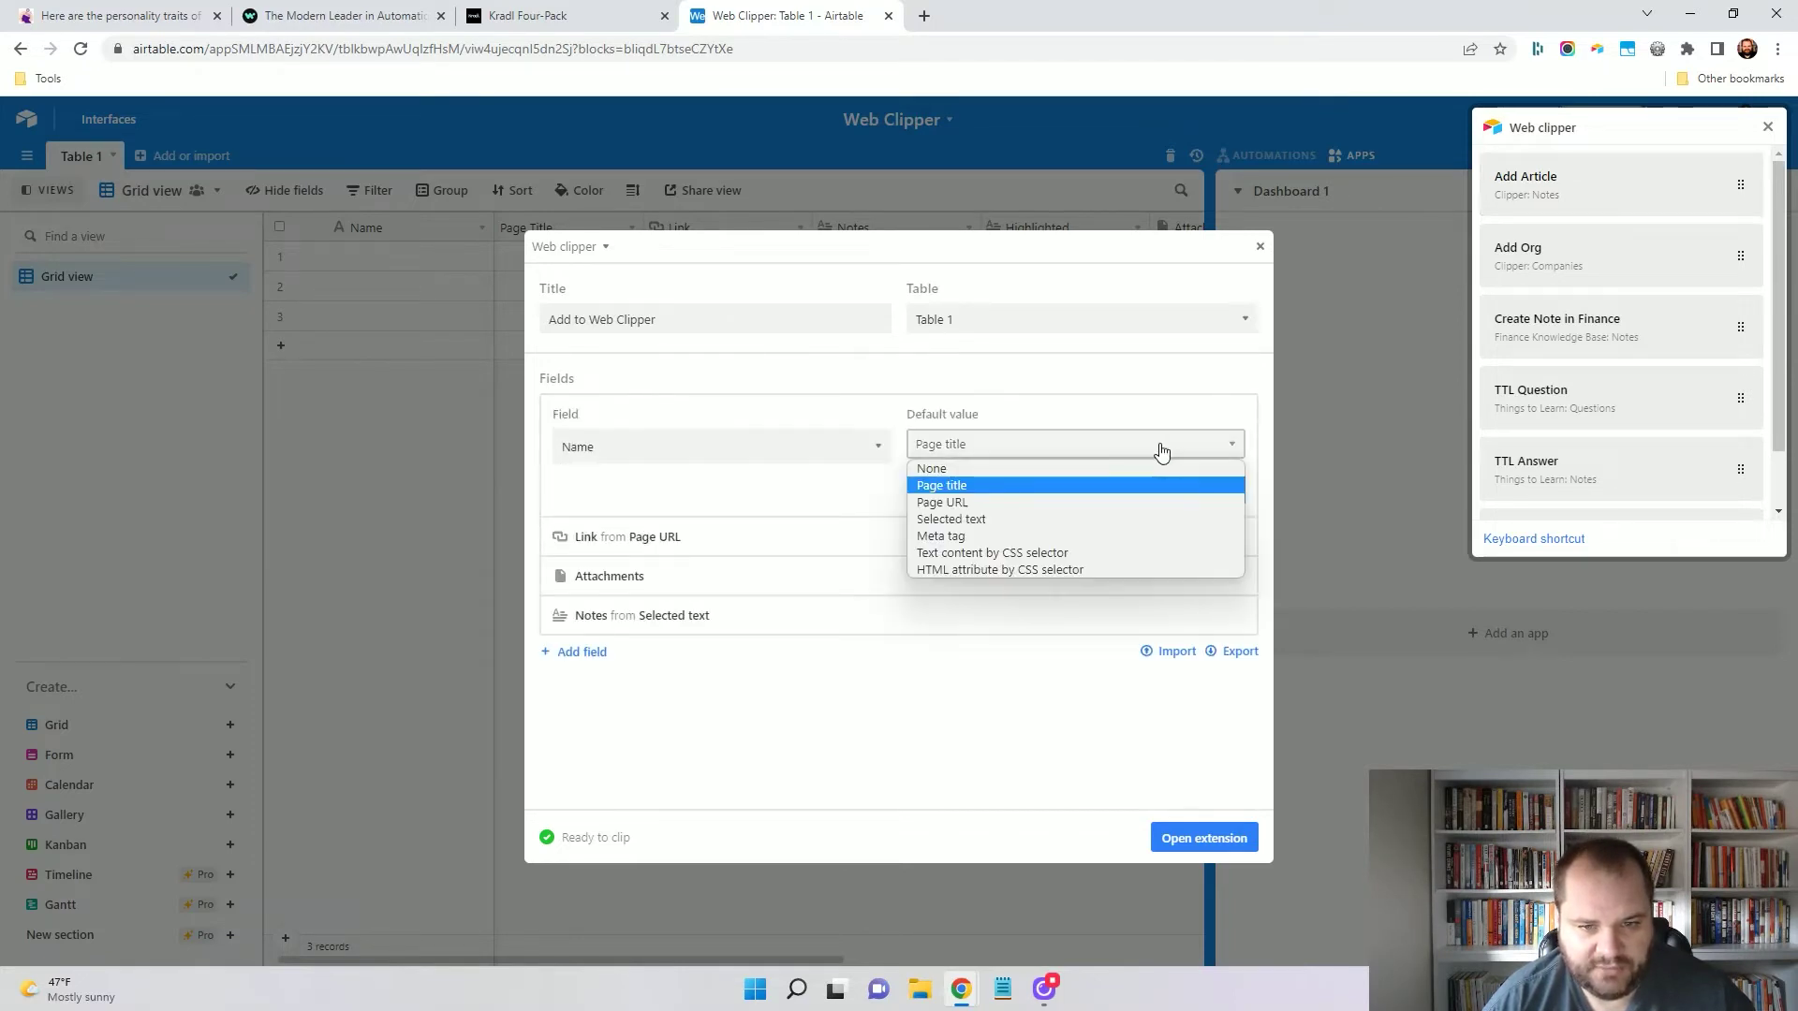
pyautogui.click(996, 468)
pyautogui.click(1234, 496)
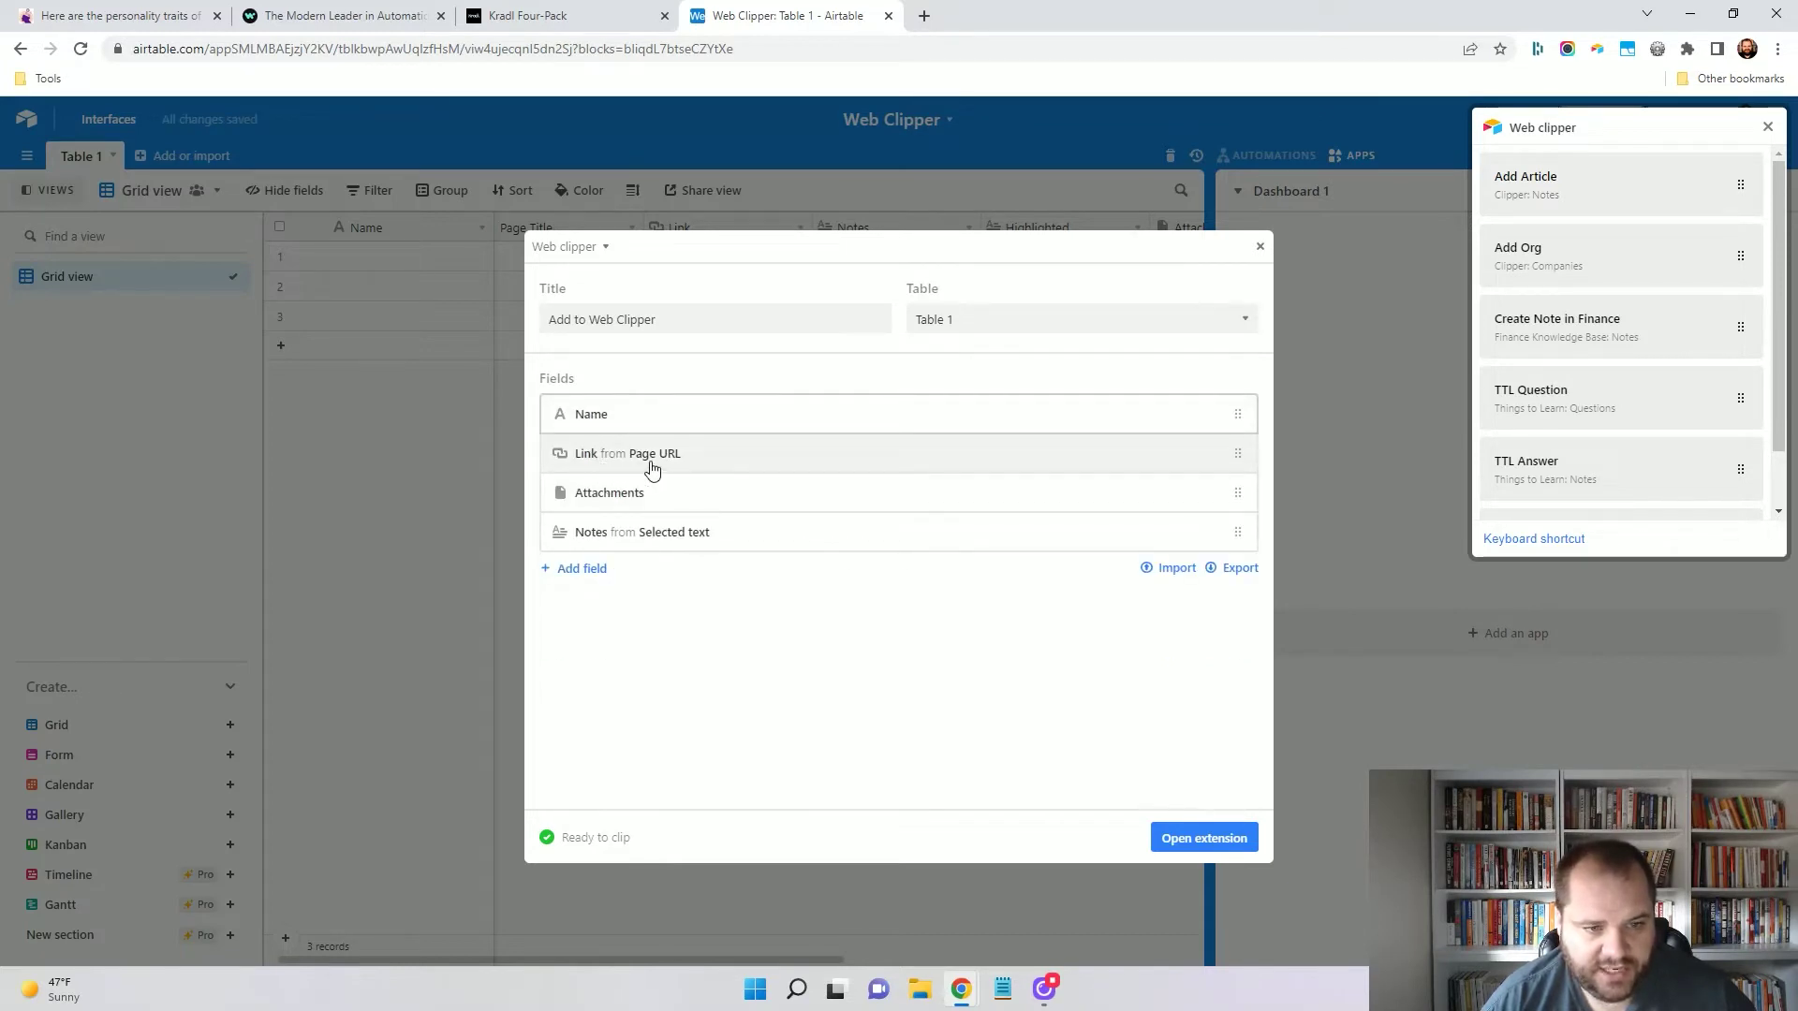
# Send selected page text to the Highlighted field instead of Notes.
pyautogui.click(624, 539)
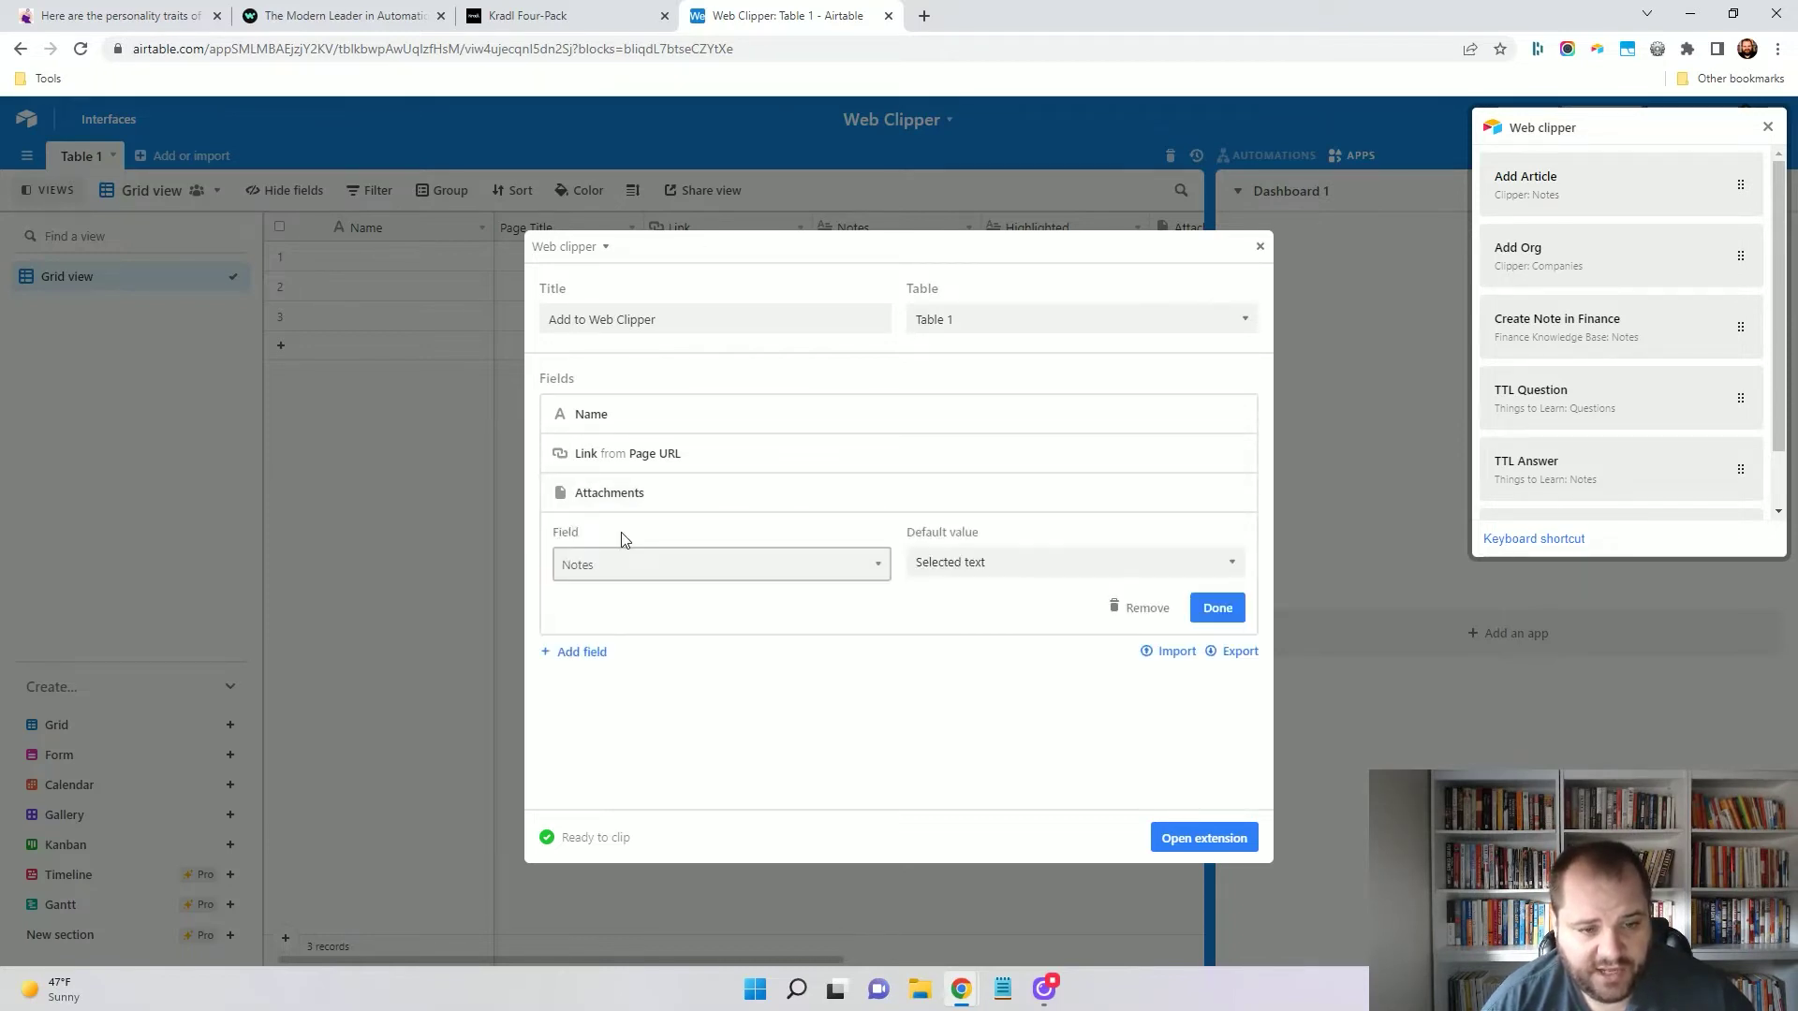
pyautogui.click(857, 565)
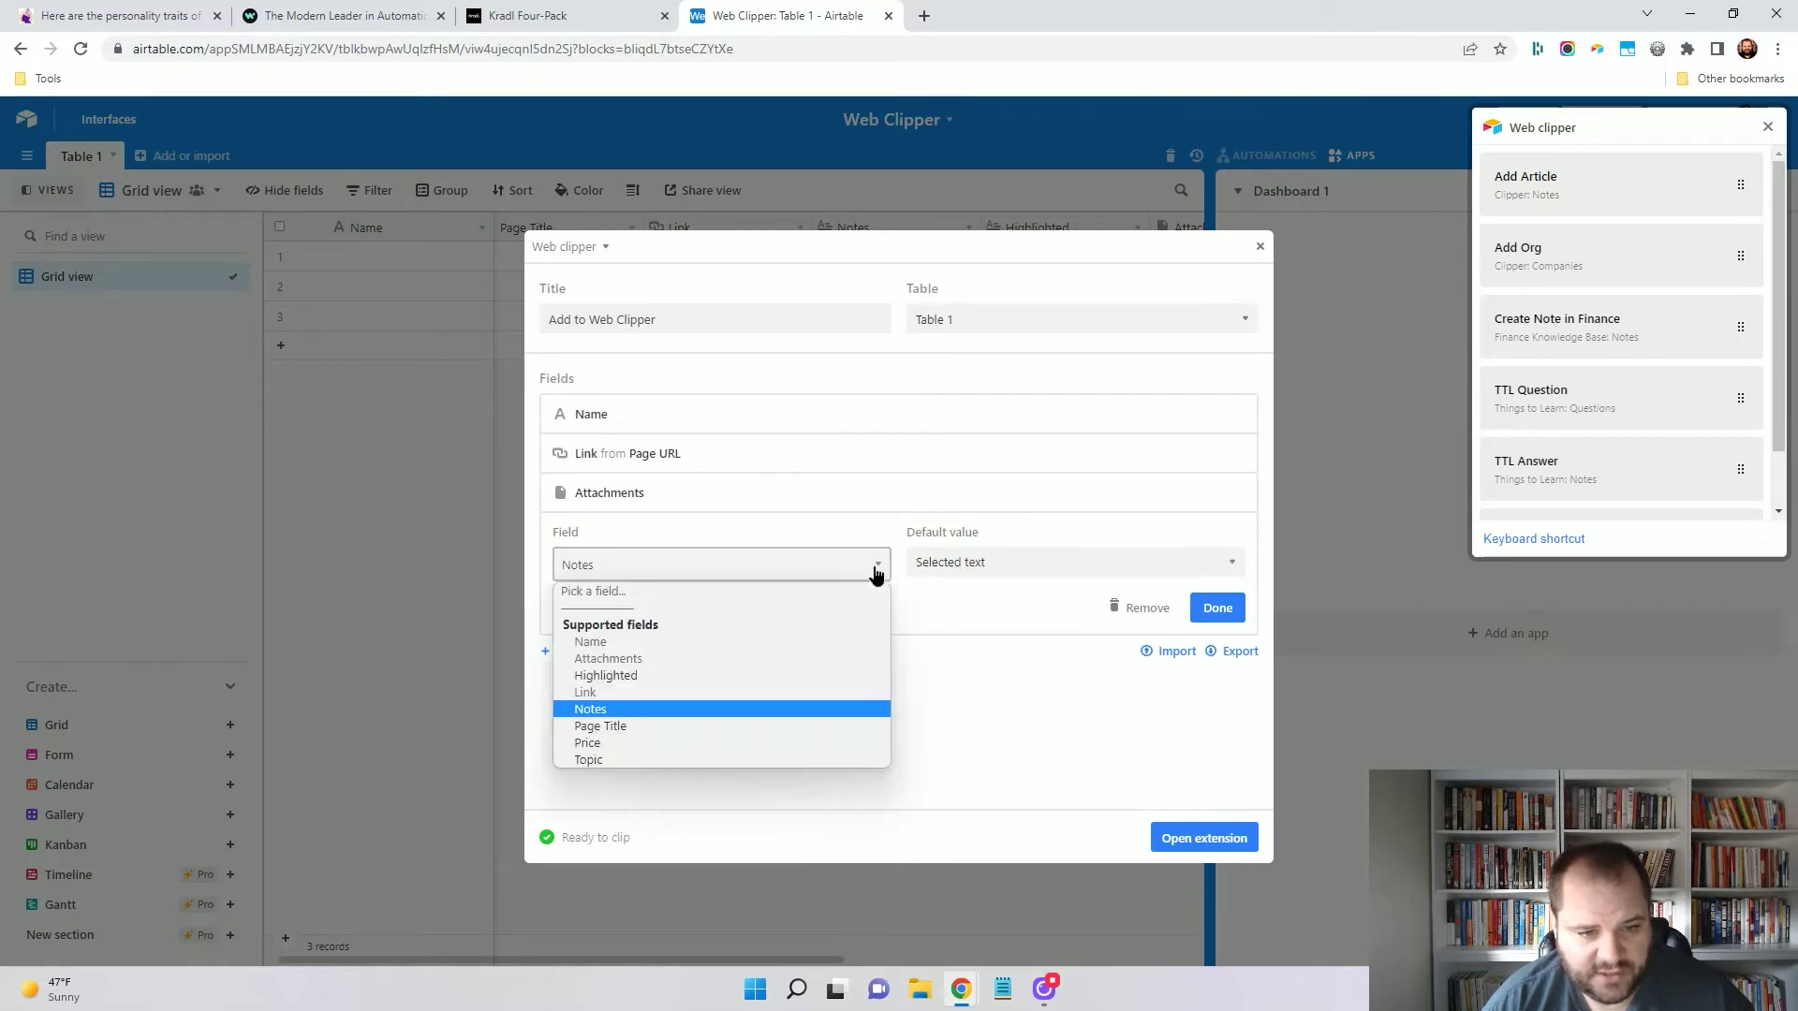
pyautogui.click(694, 675)
# Confirm the Highlighted mapping and add a Page Title field filled from the page title.
pyautogui.click(1216, 609)
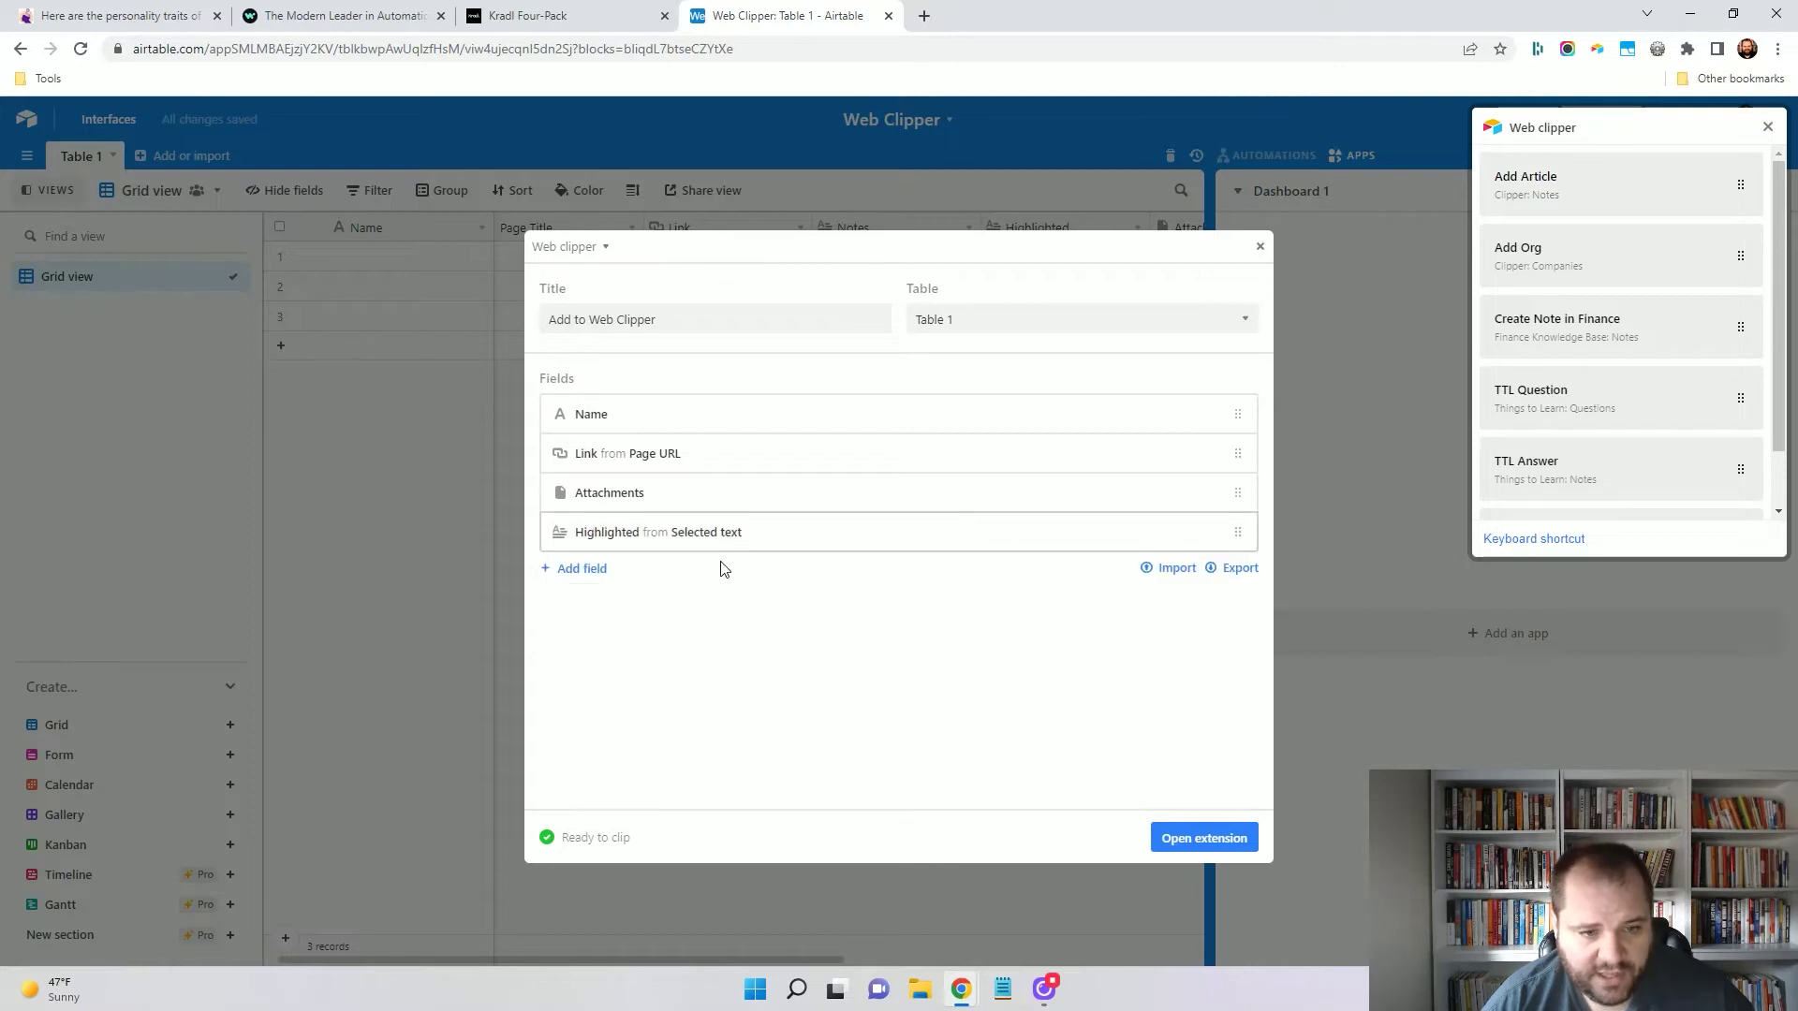
pyautogui.click(588, 574)
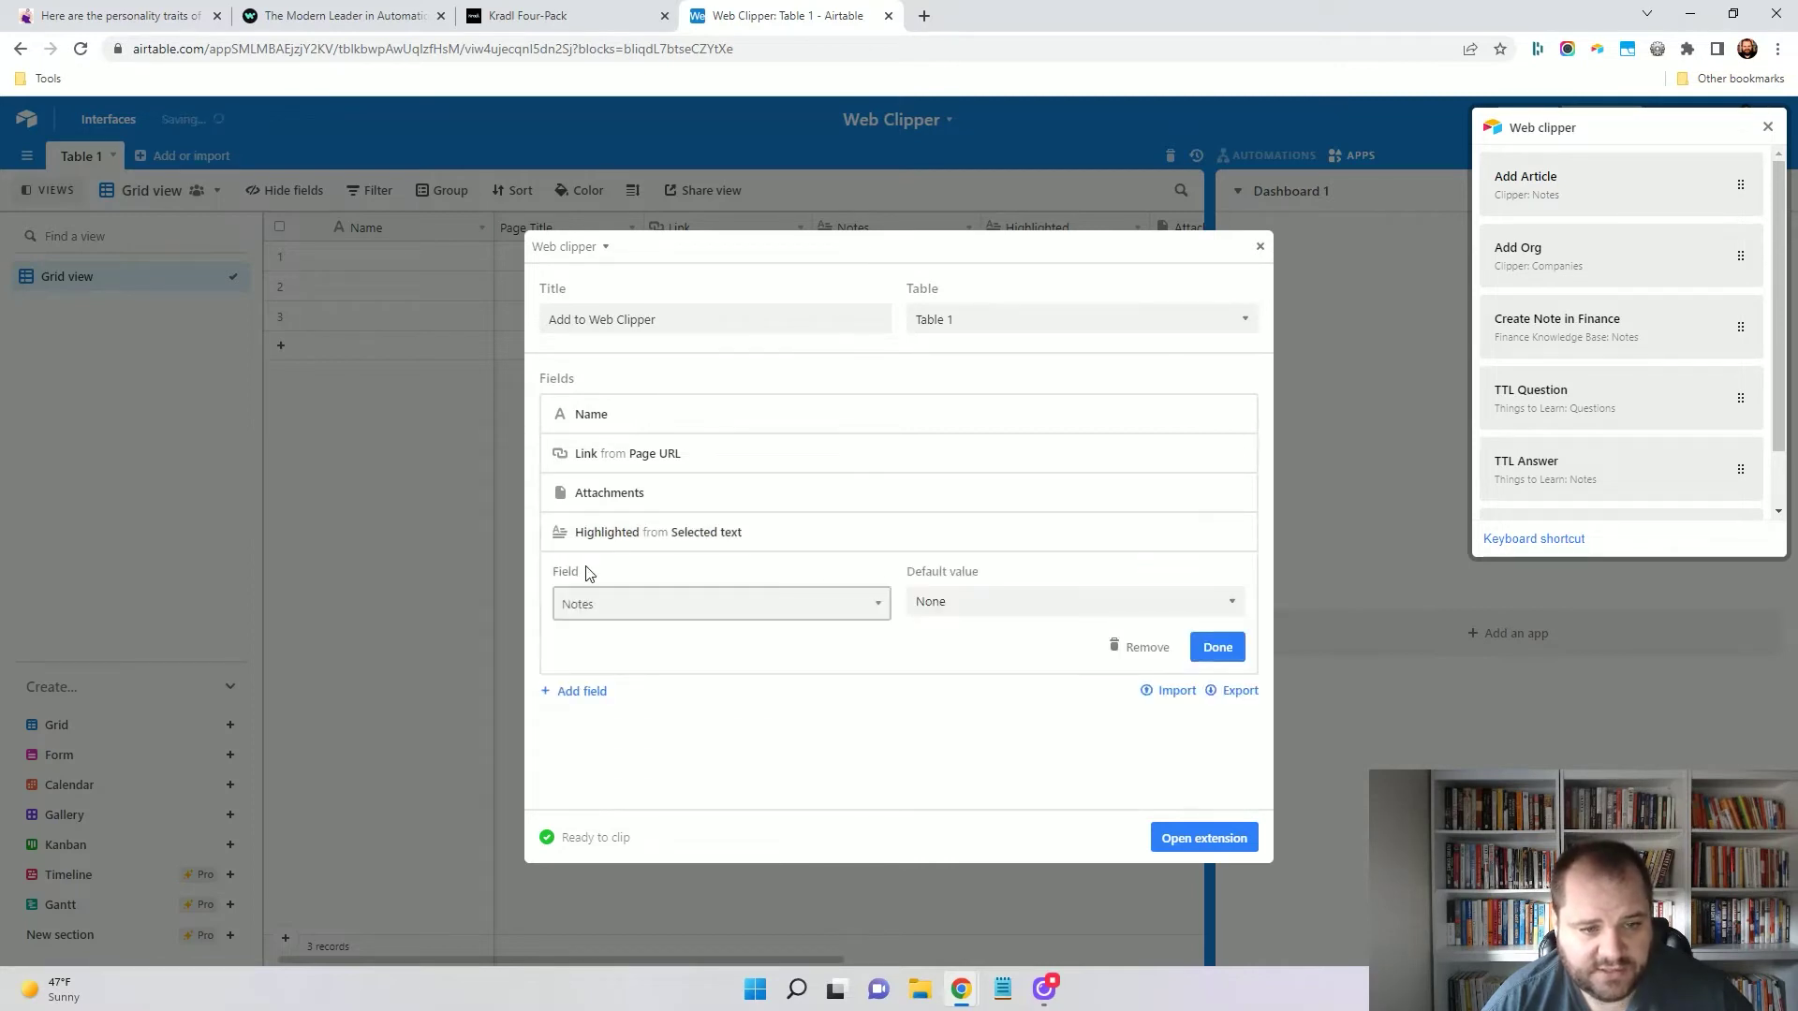
pyautogui.click(723, 615)
pyautogui.click(633, 765)
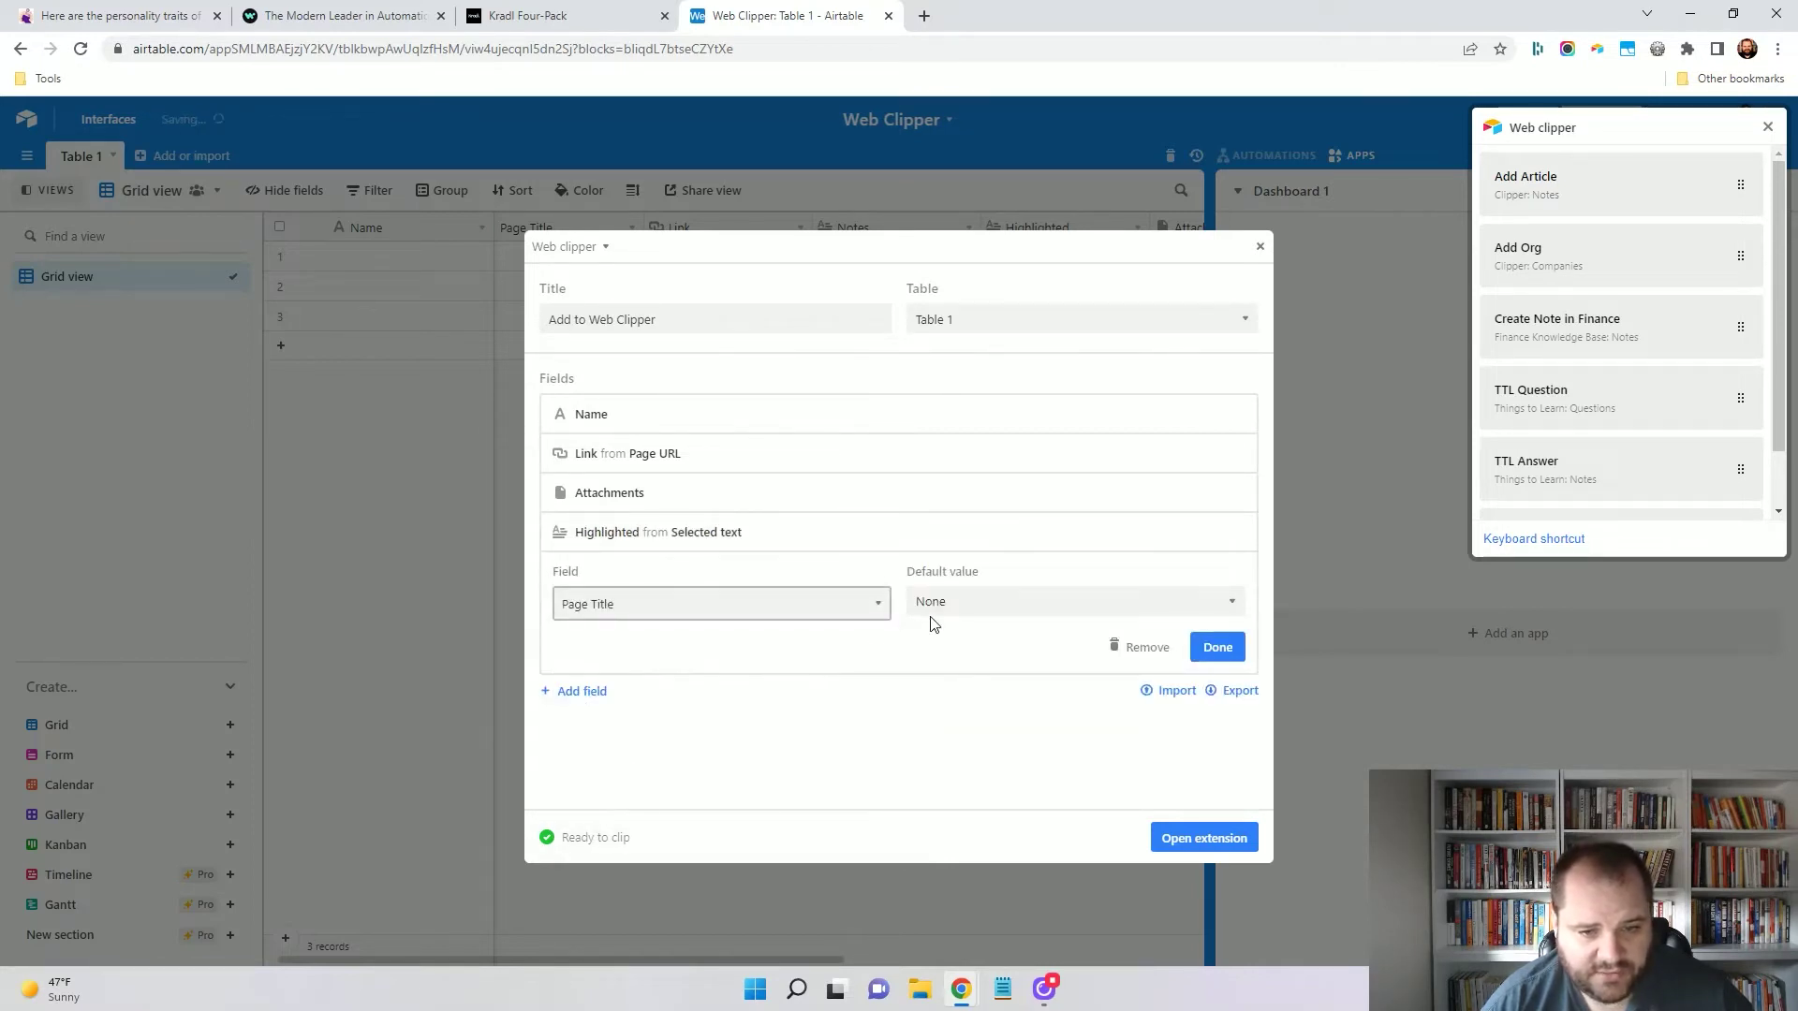
pyautogui.click(969, 605)
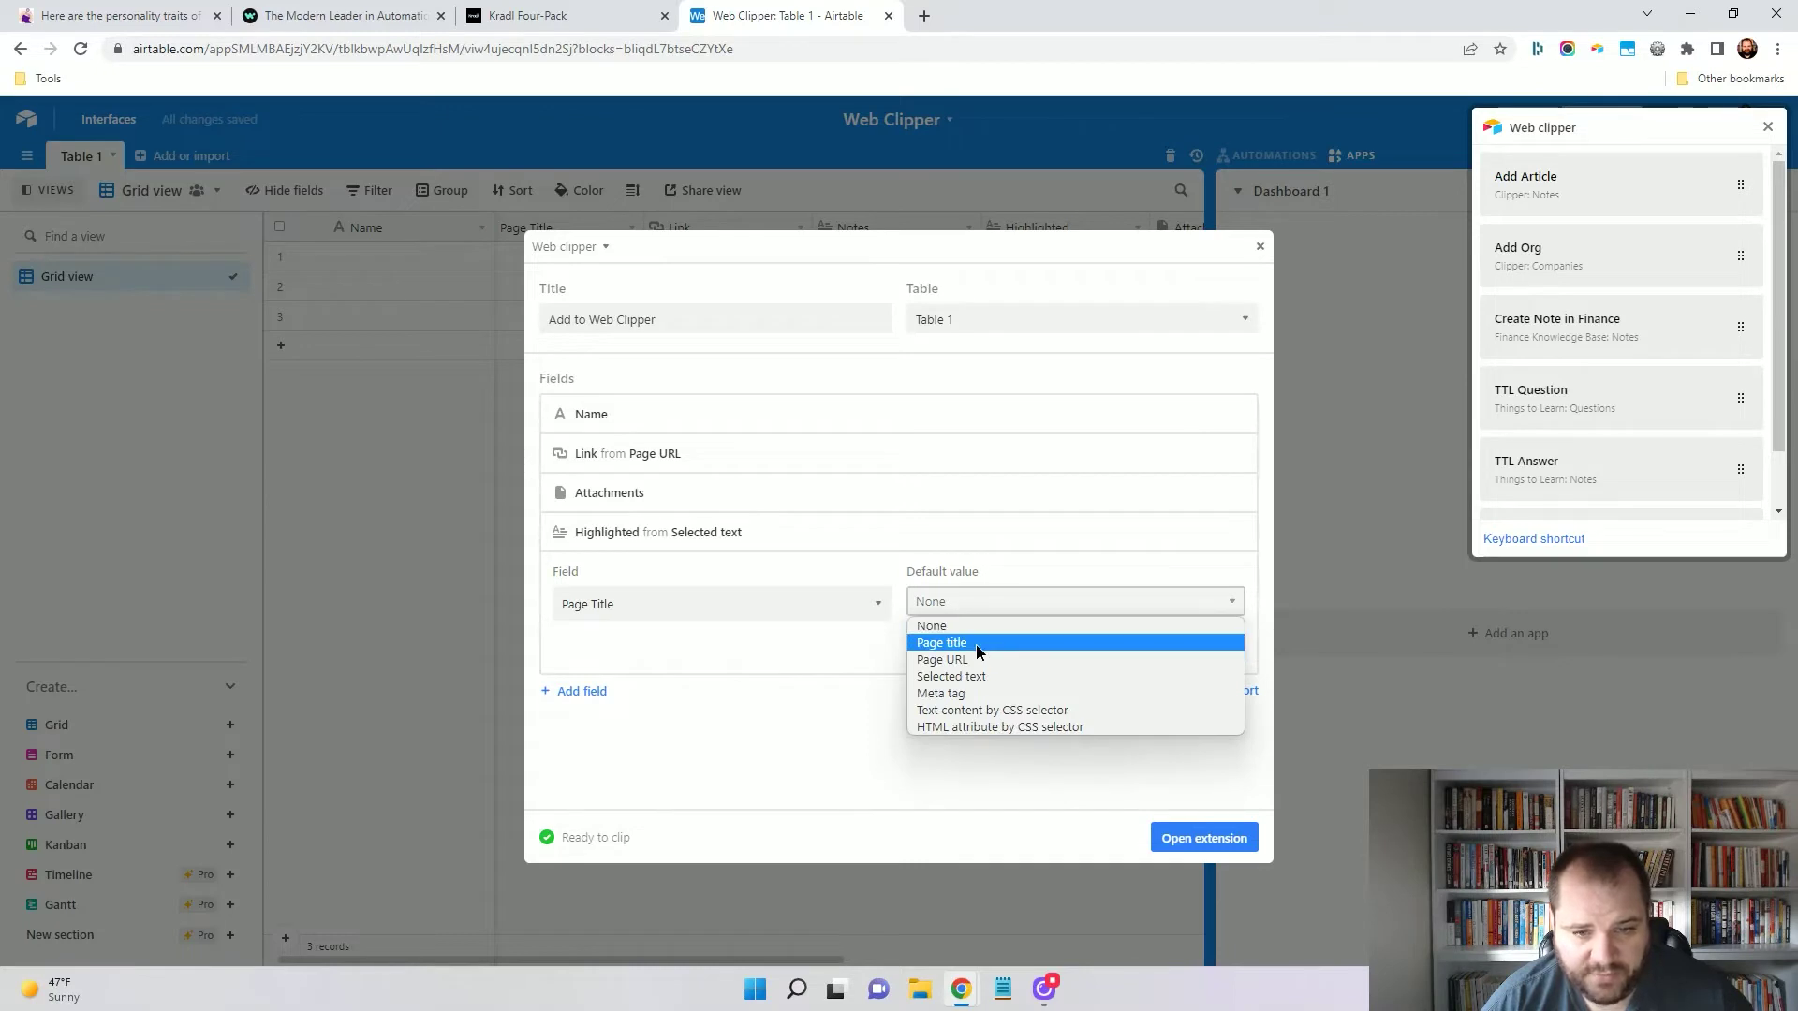
pyautogui.click(978, 646)
pyautogui.click(1217, 647)
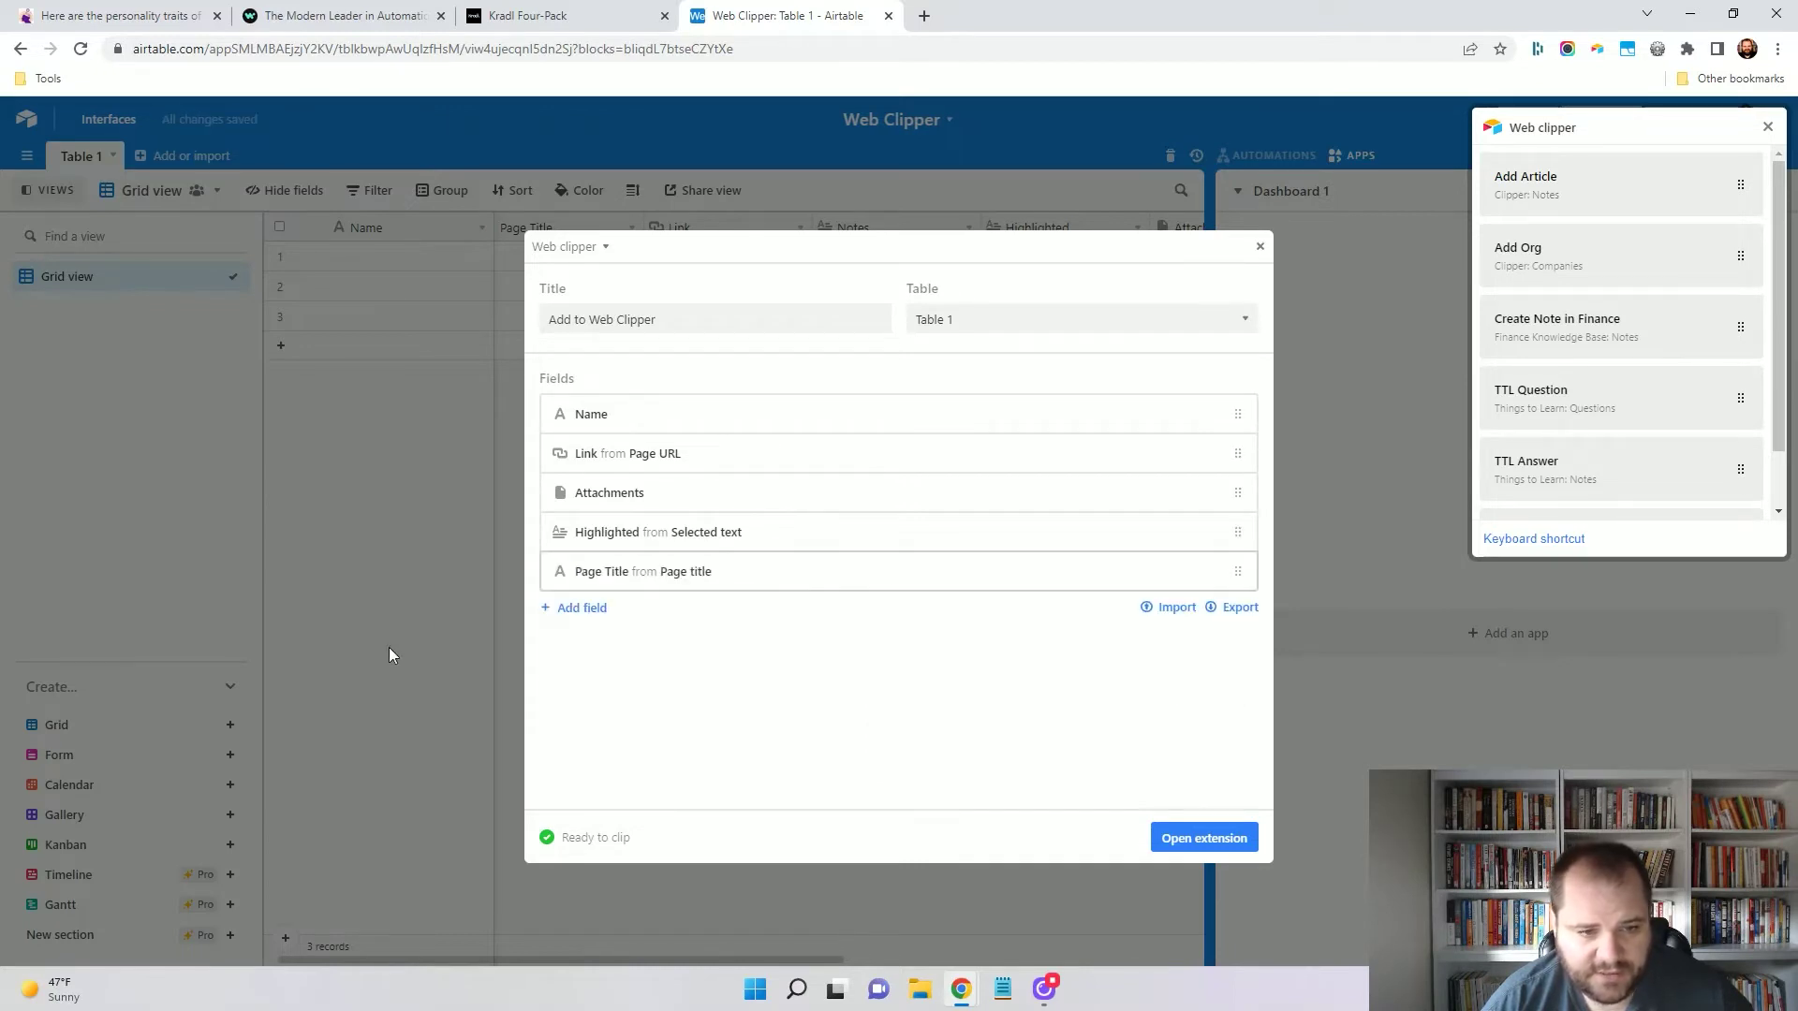
# Add Notes, Price and Topic fields to the clip action with no defaults.
pyautogui.click(565, 617)
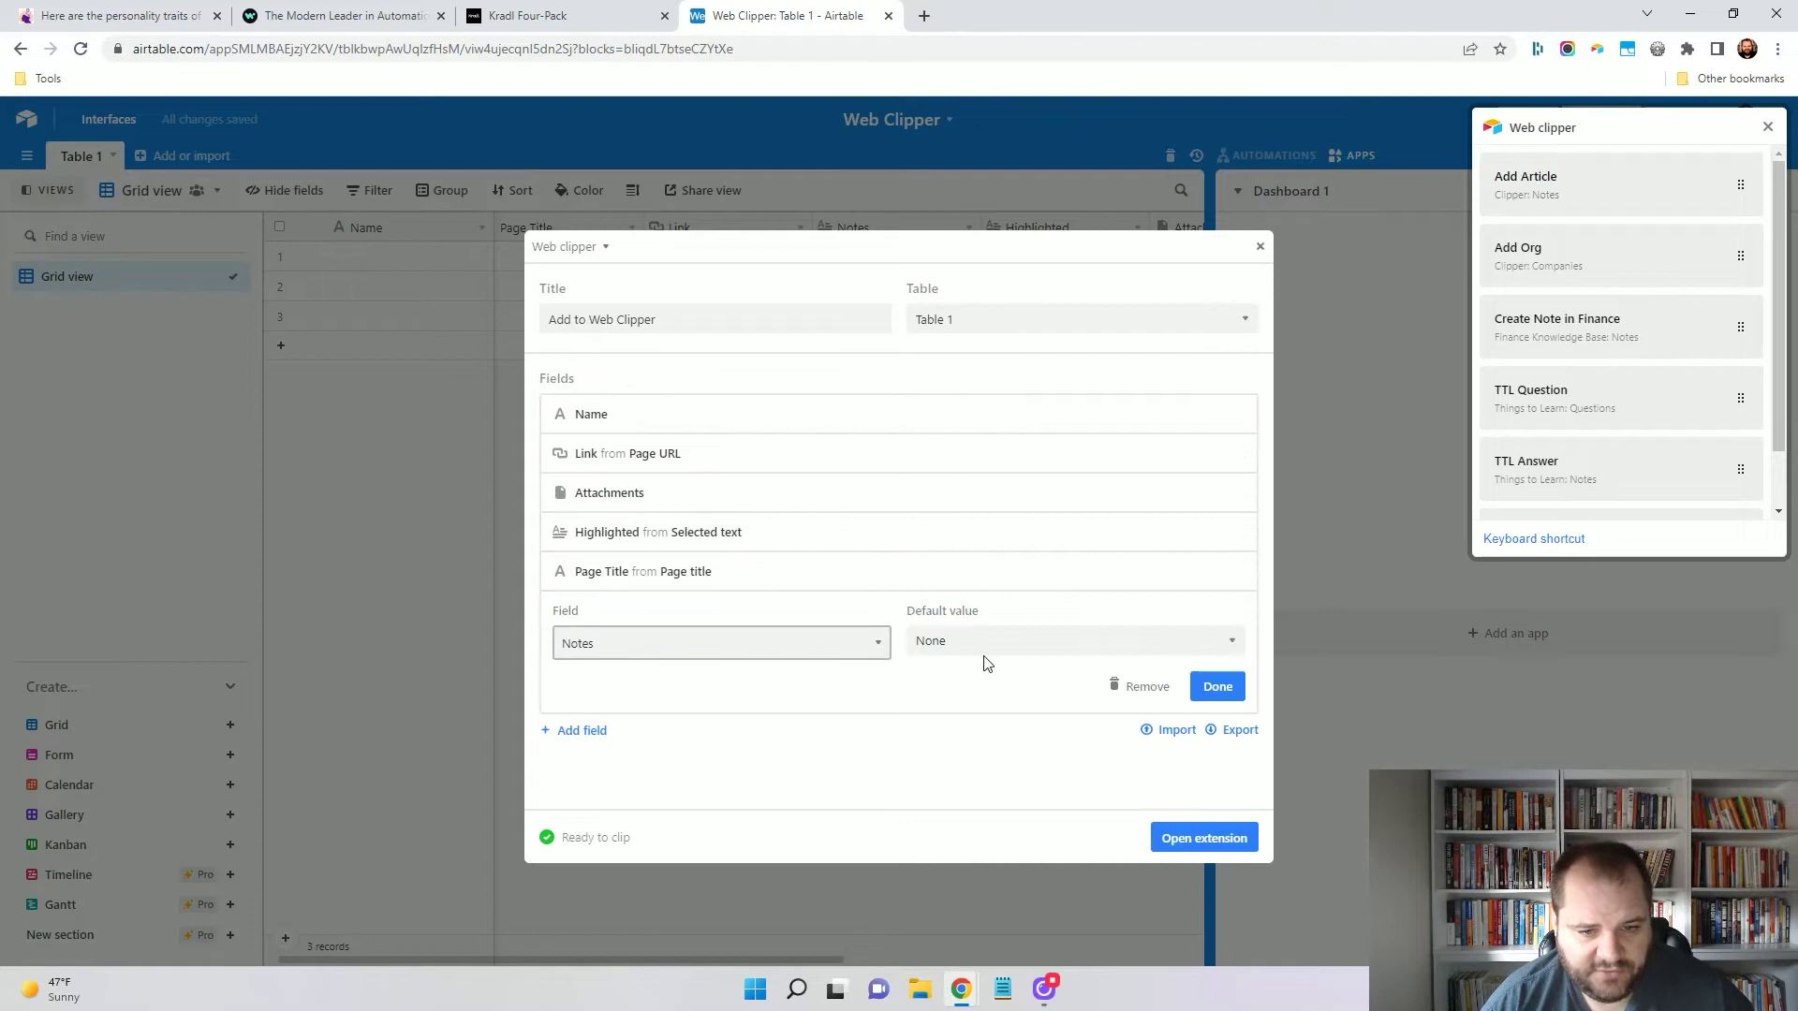
pyautogui.click(1213, 686)
pyautogui.click(584, 649)
pyautogui.click(670, 690)
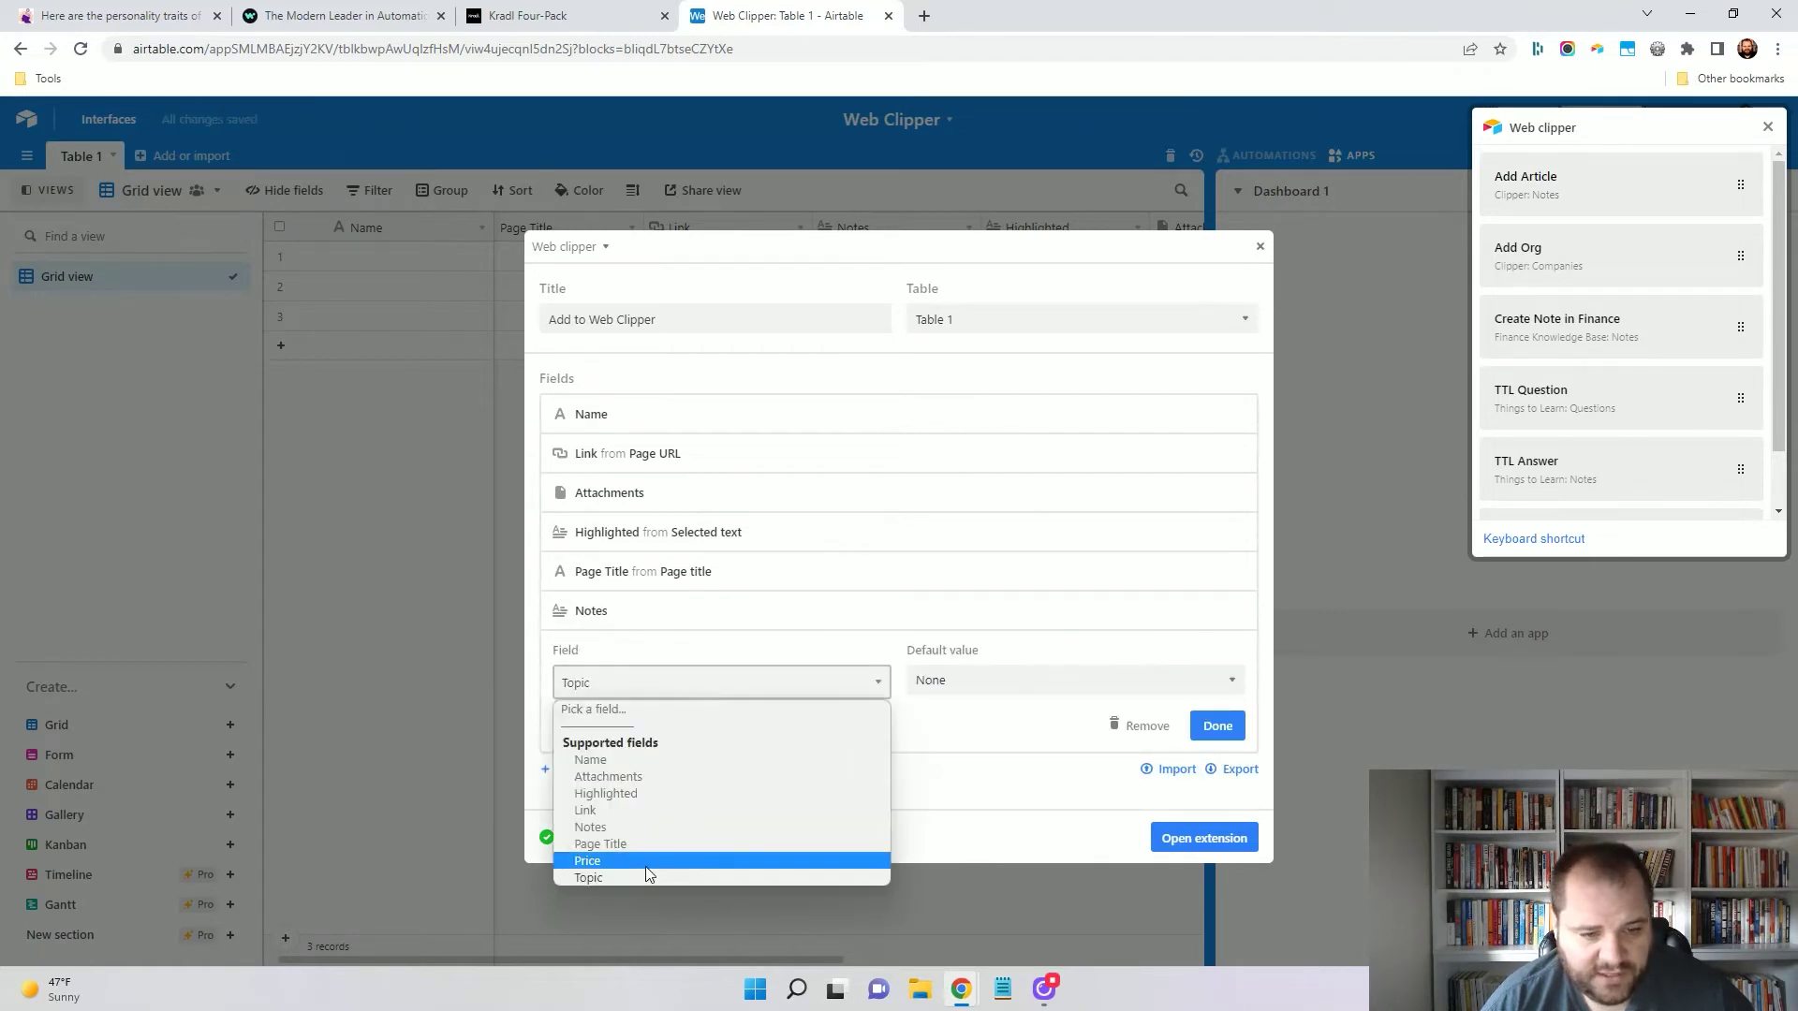
pyautogui.click(642, 873)
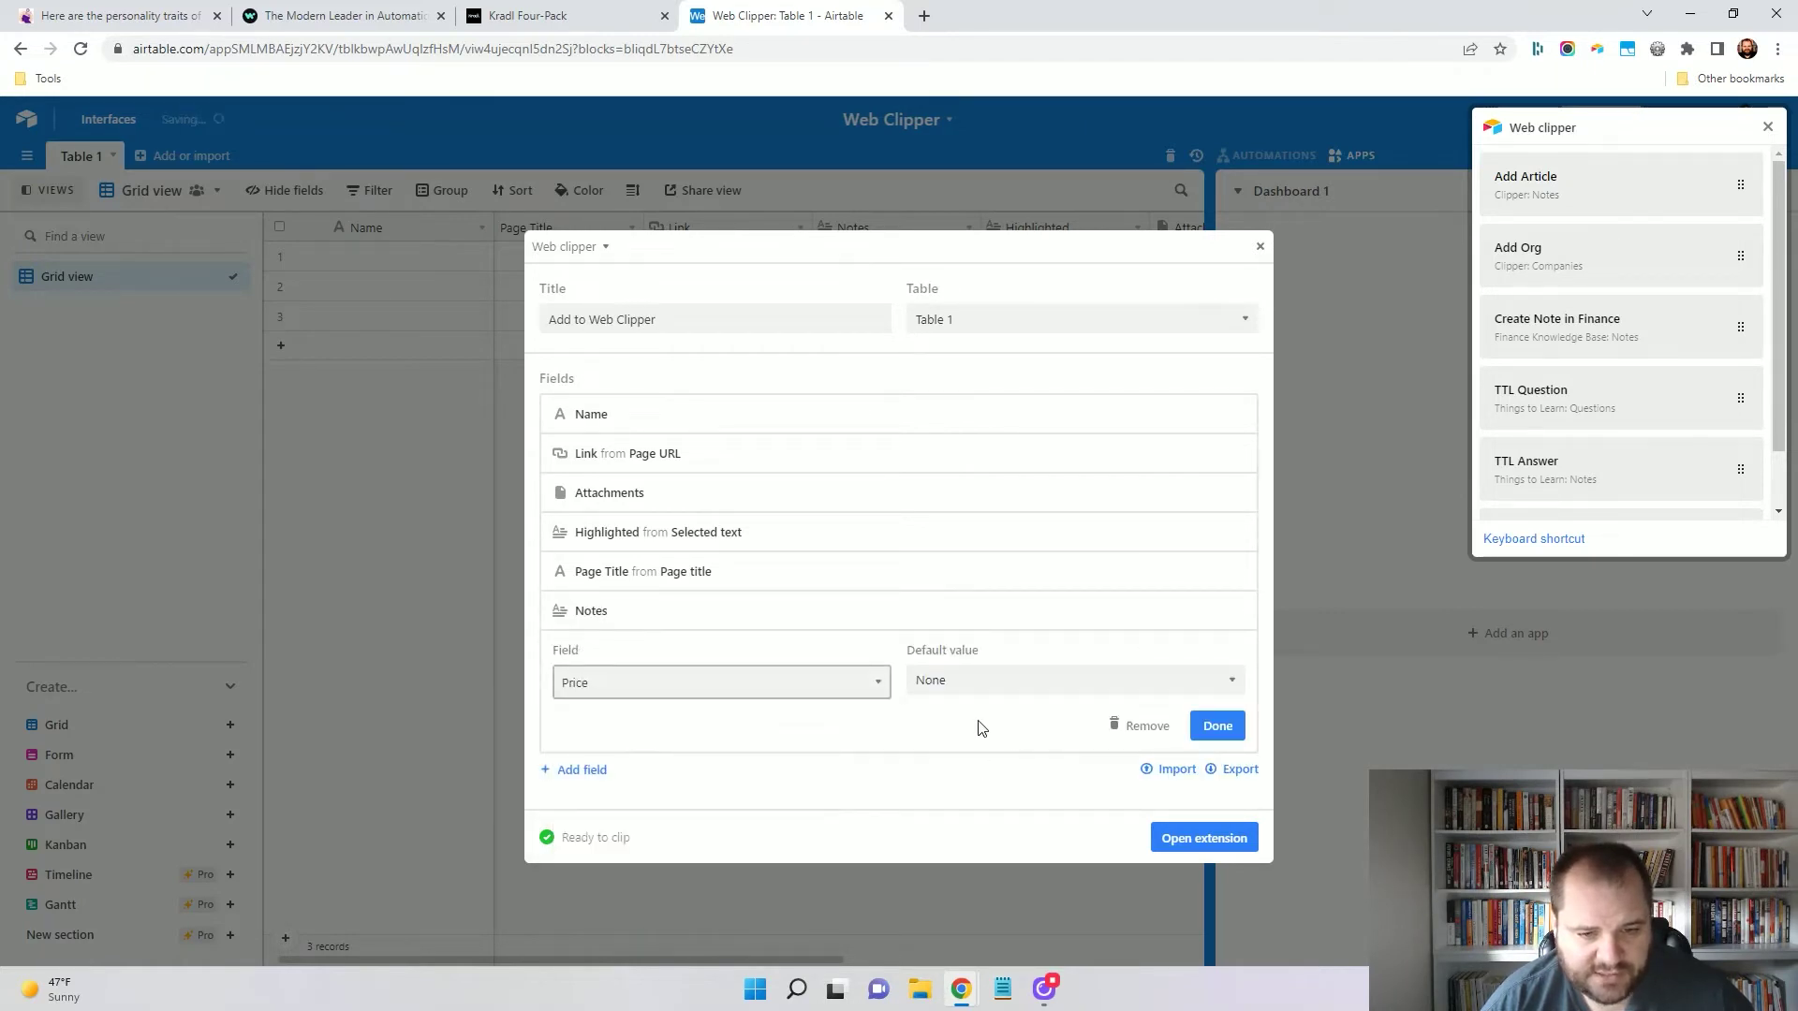
pyautogui.click(1217, 726)
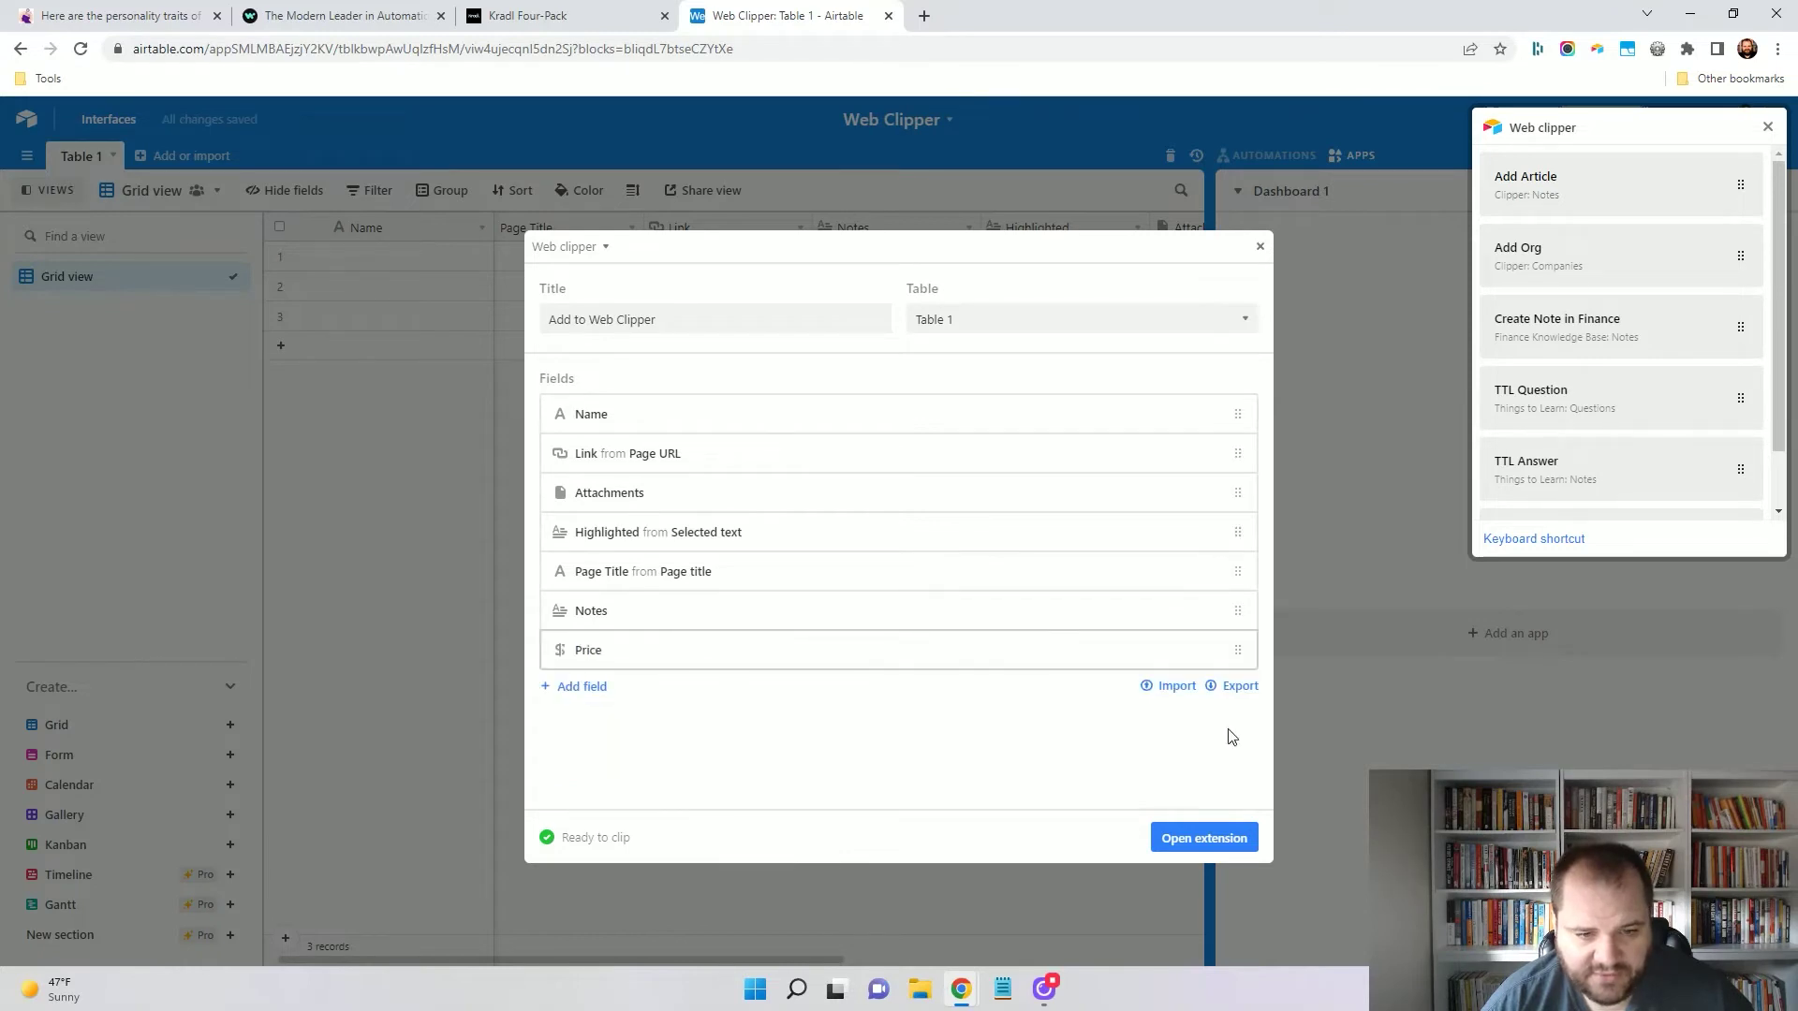
pyautogui.click(588, 687)
pyautogui.click(623, 719)
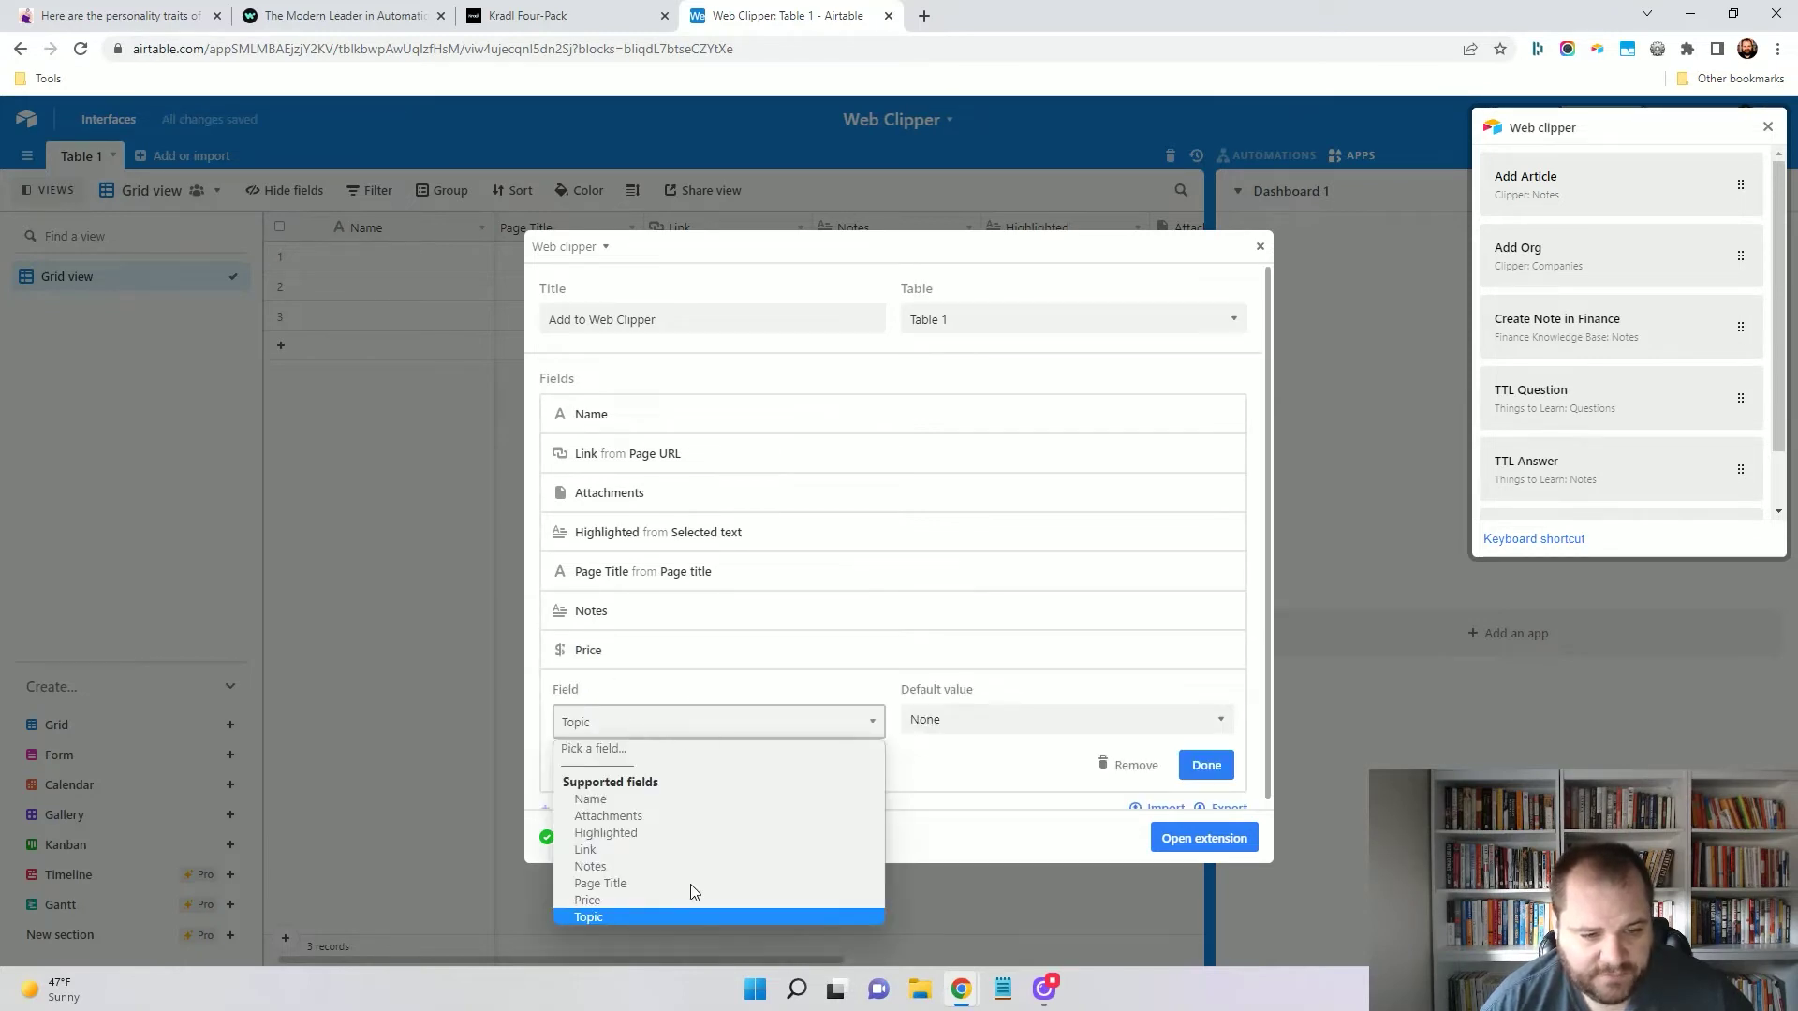
pyautogui.click(599, 917)
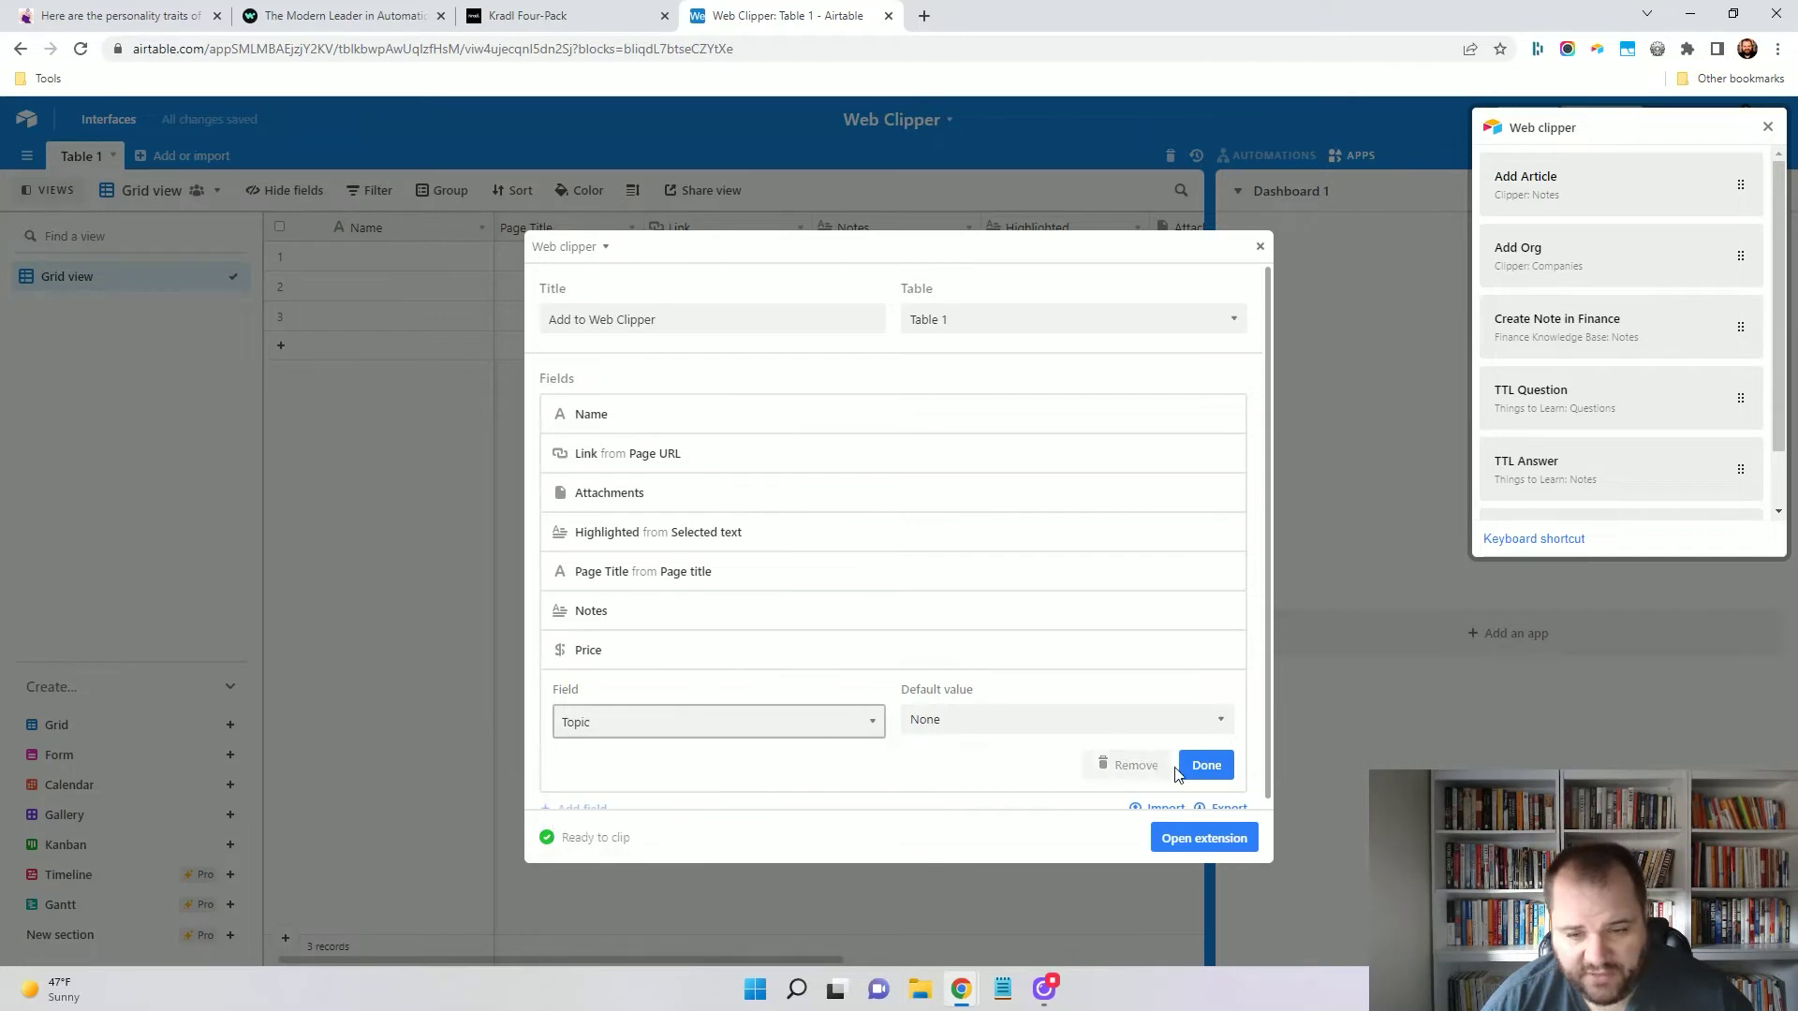
pyautogui.click(1208, 766)
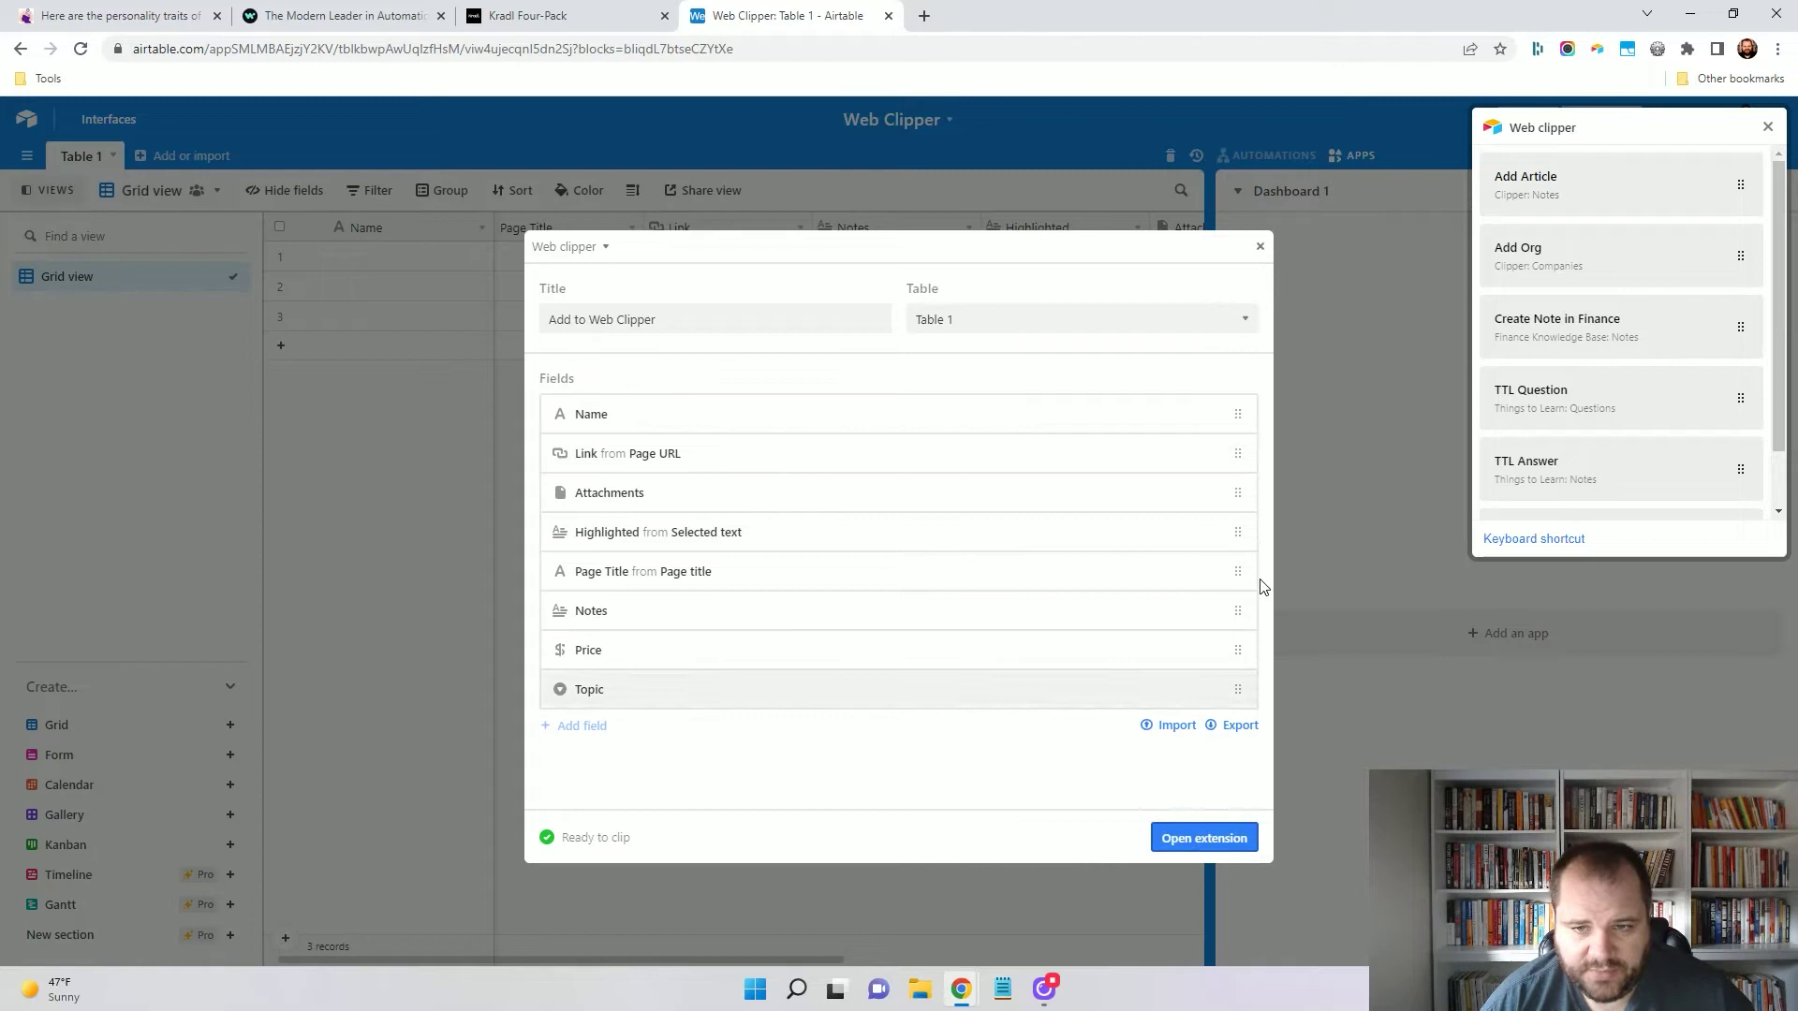
# Close the clipper and select the millionaire article paragraph beginning 'The team found that the rich participants'.
pyautogui.click(1260, 246)
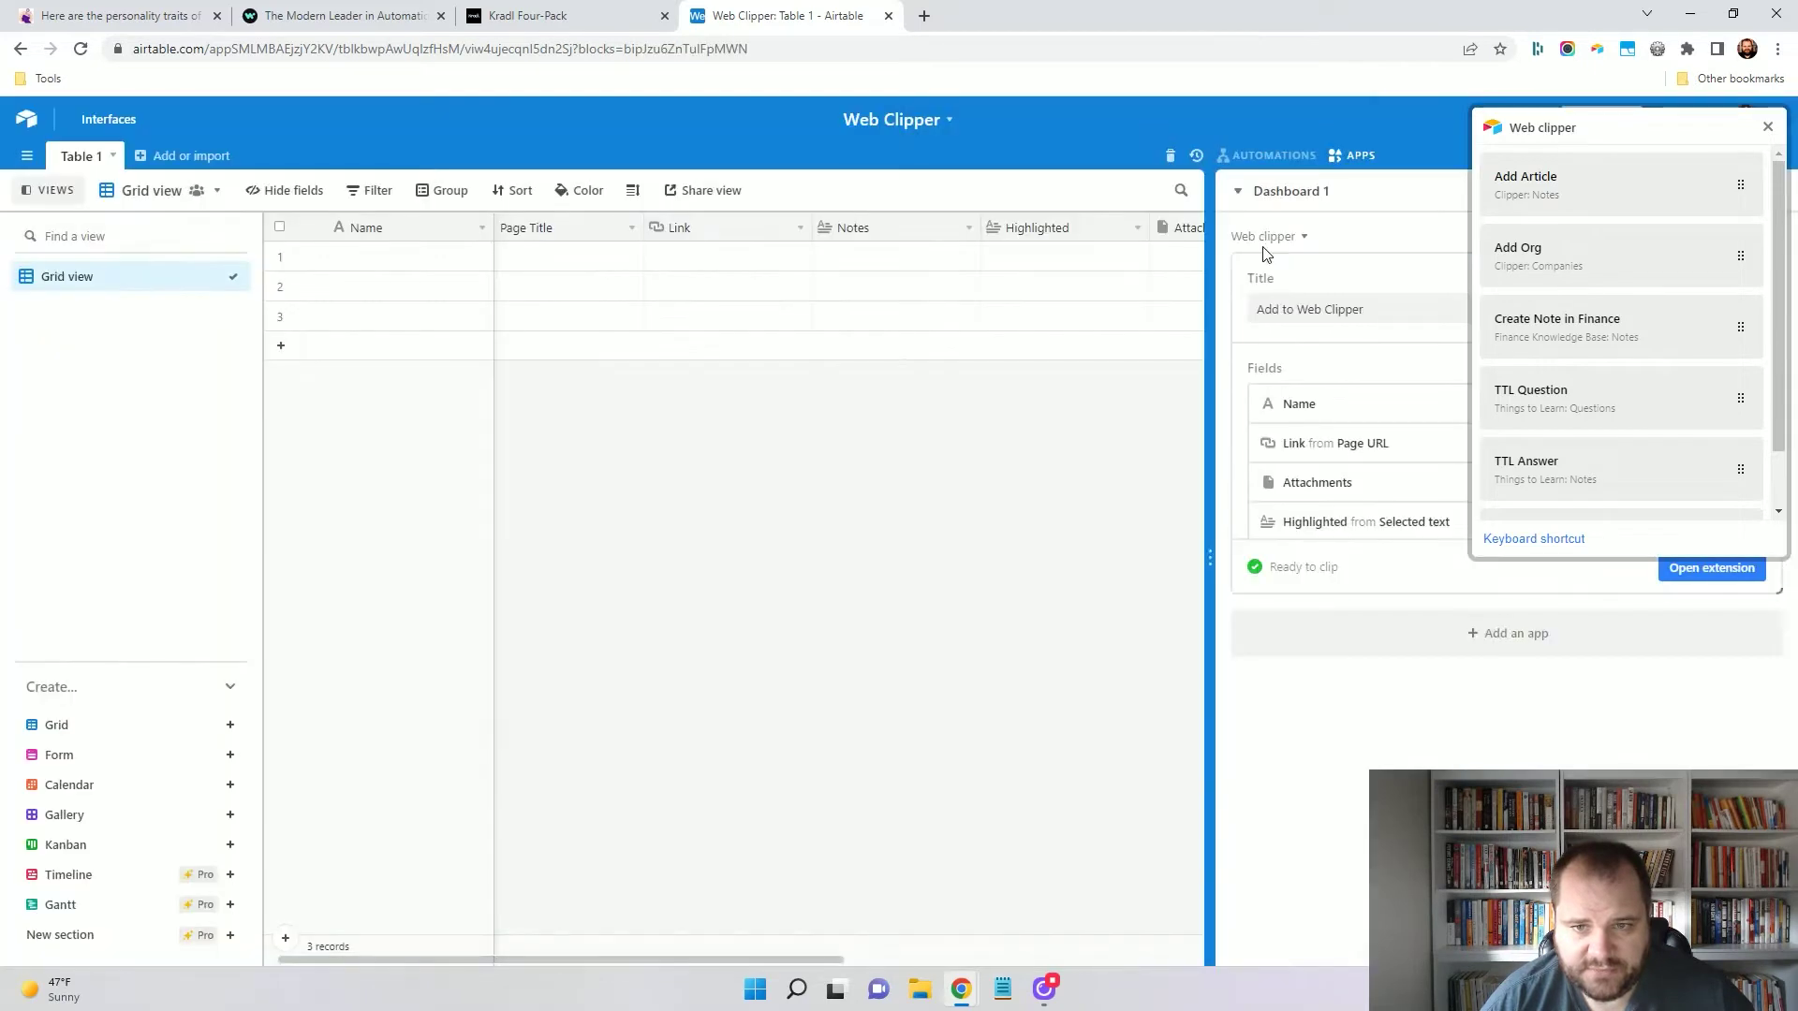
pyautogui.click(1768, 126)
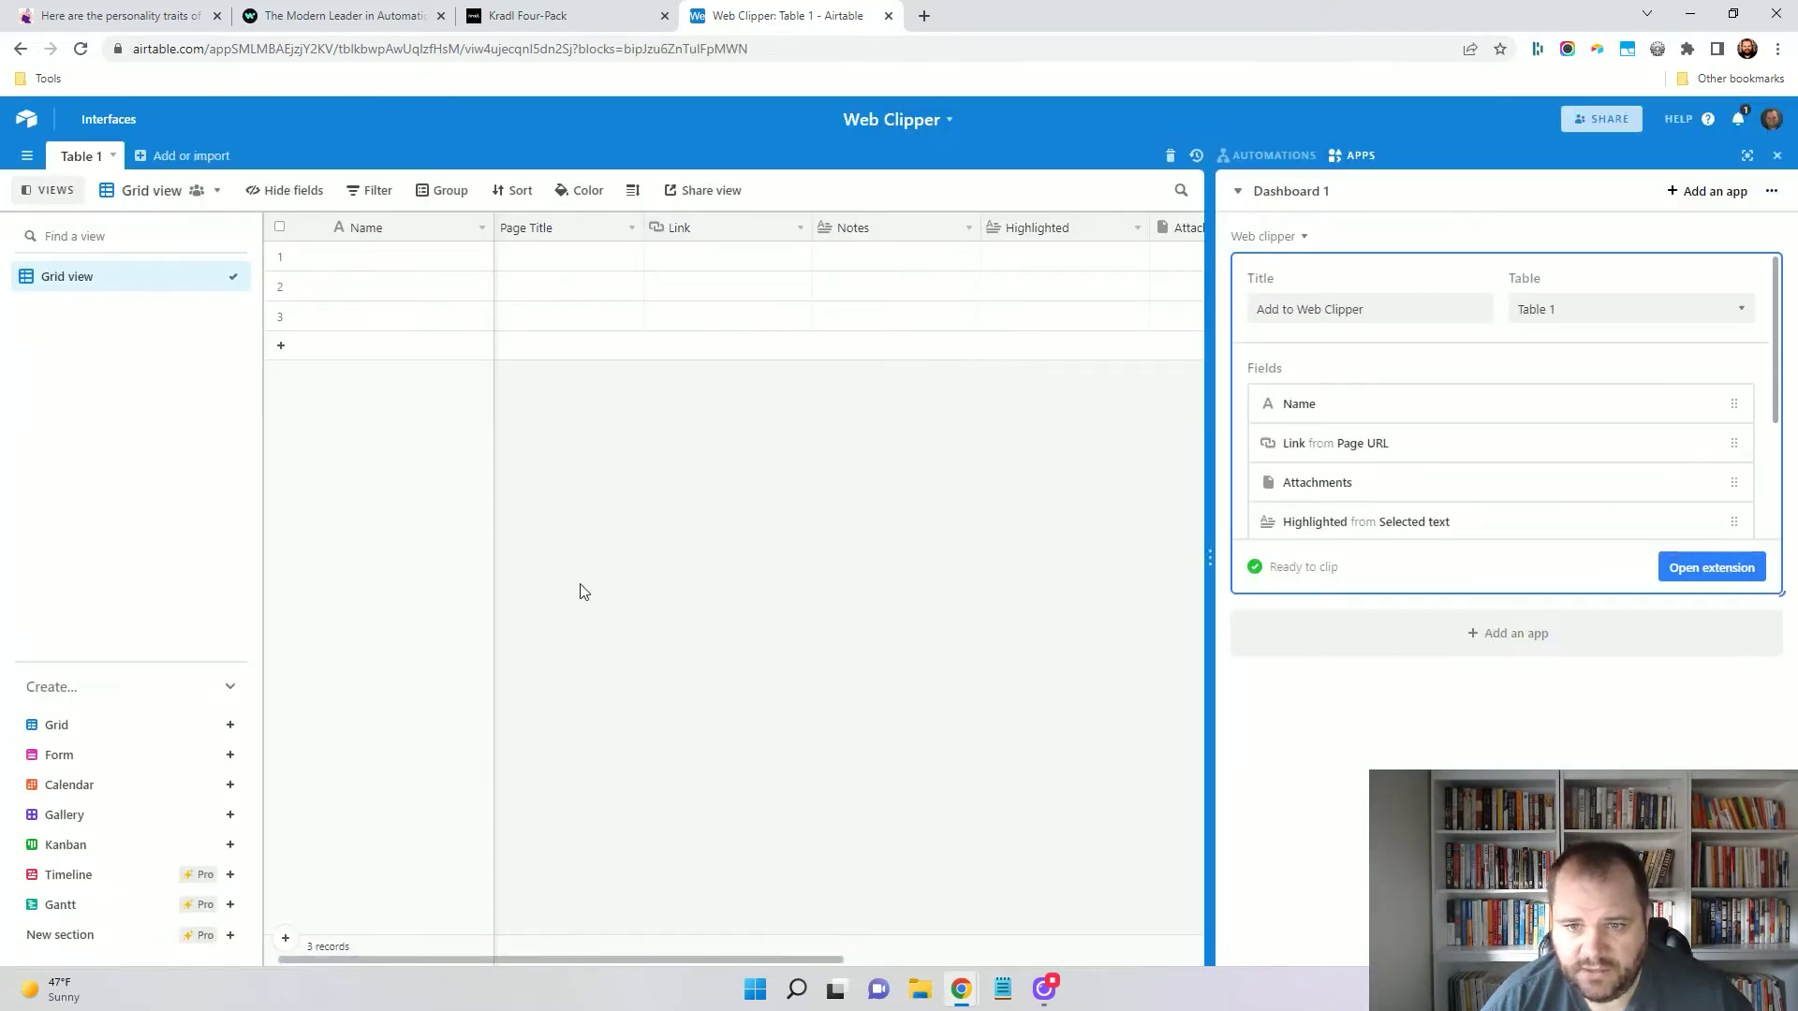
pyautogui.click(120, 16)
pyautogui.scroll(10, 524, 590)
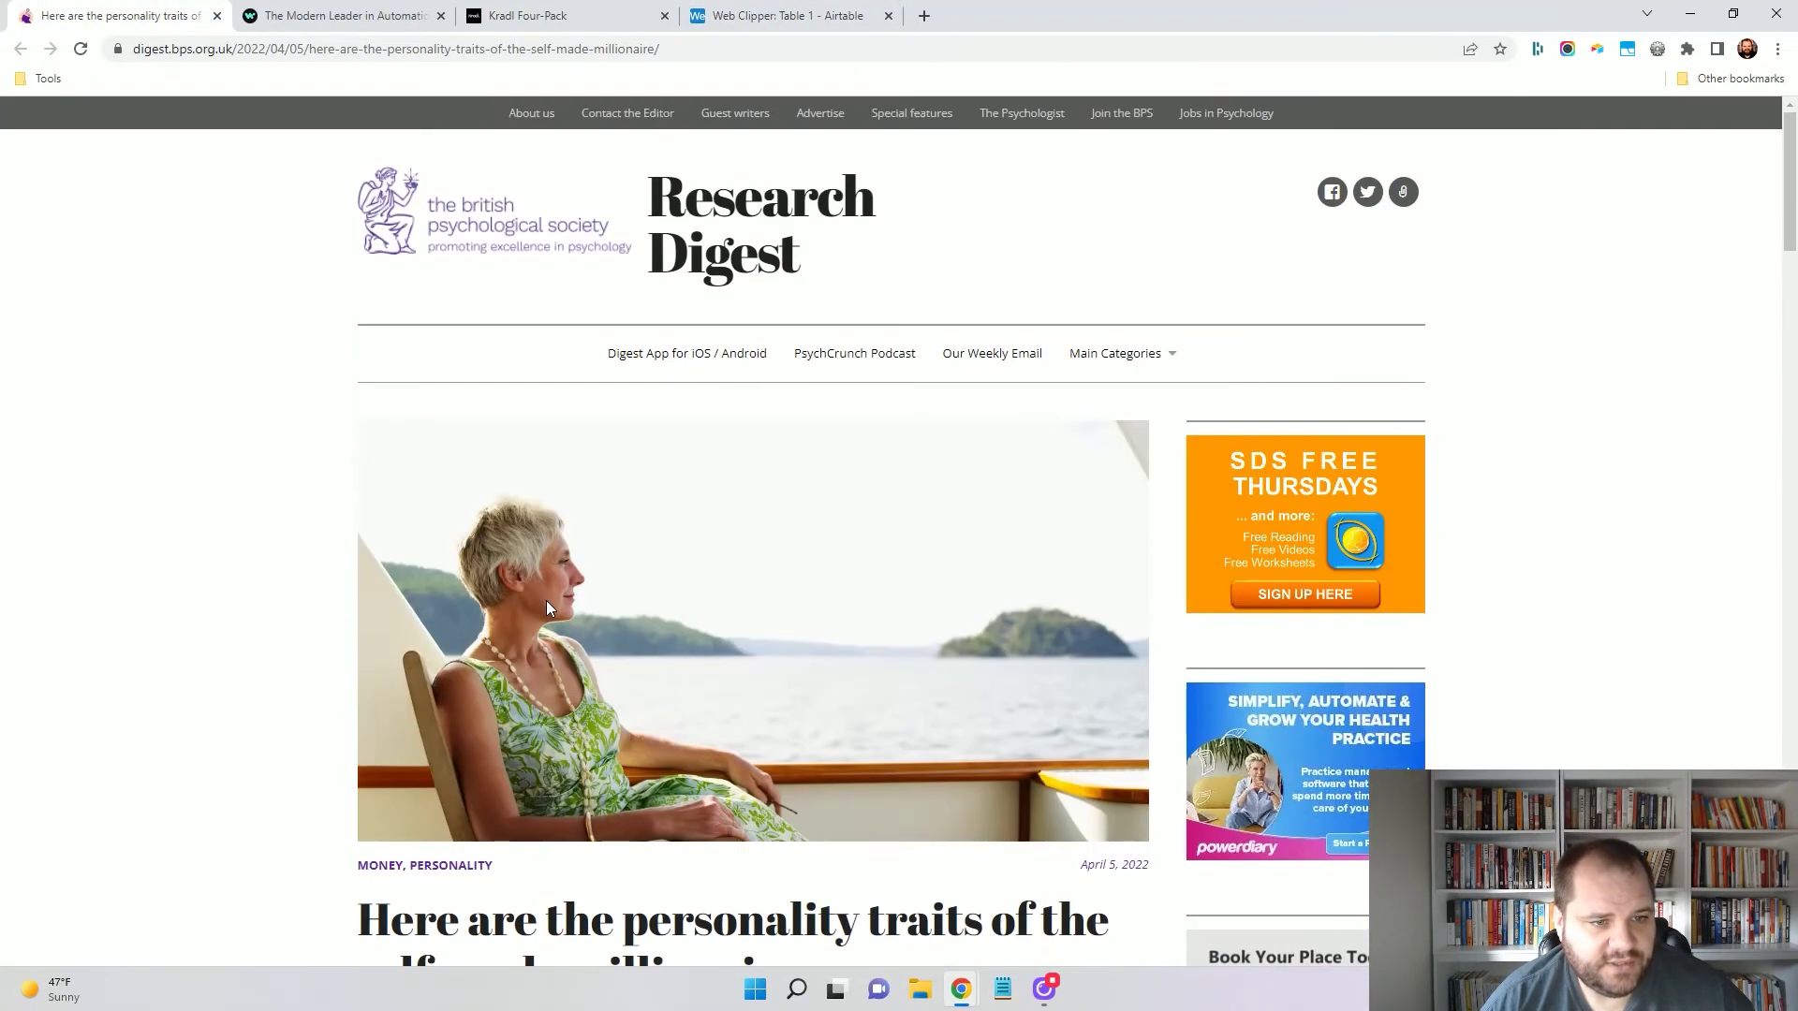
pyautogui.scroll(-3, 552, 608)
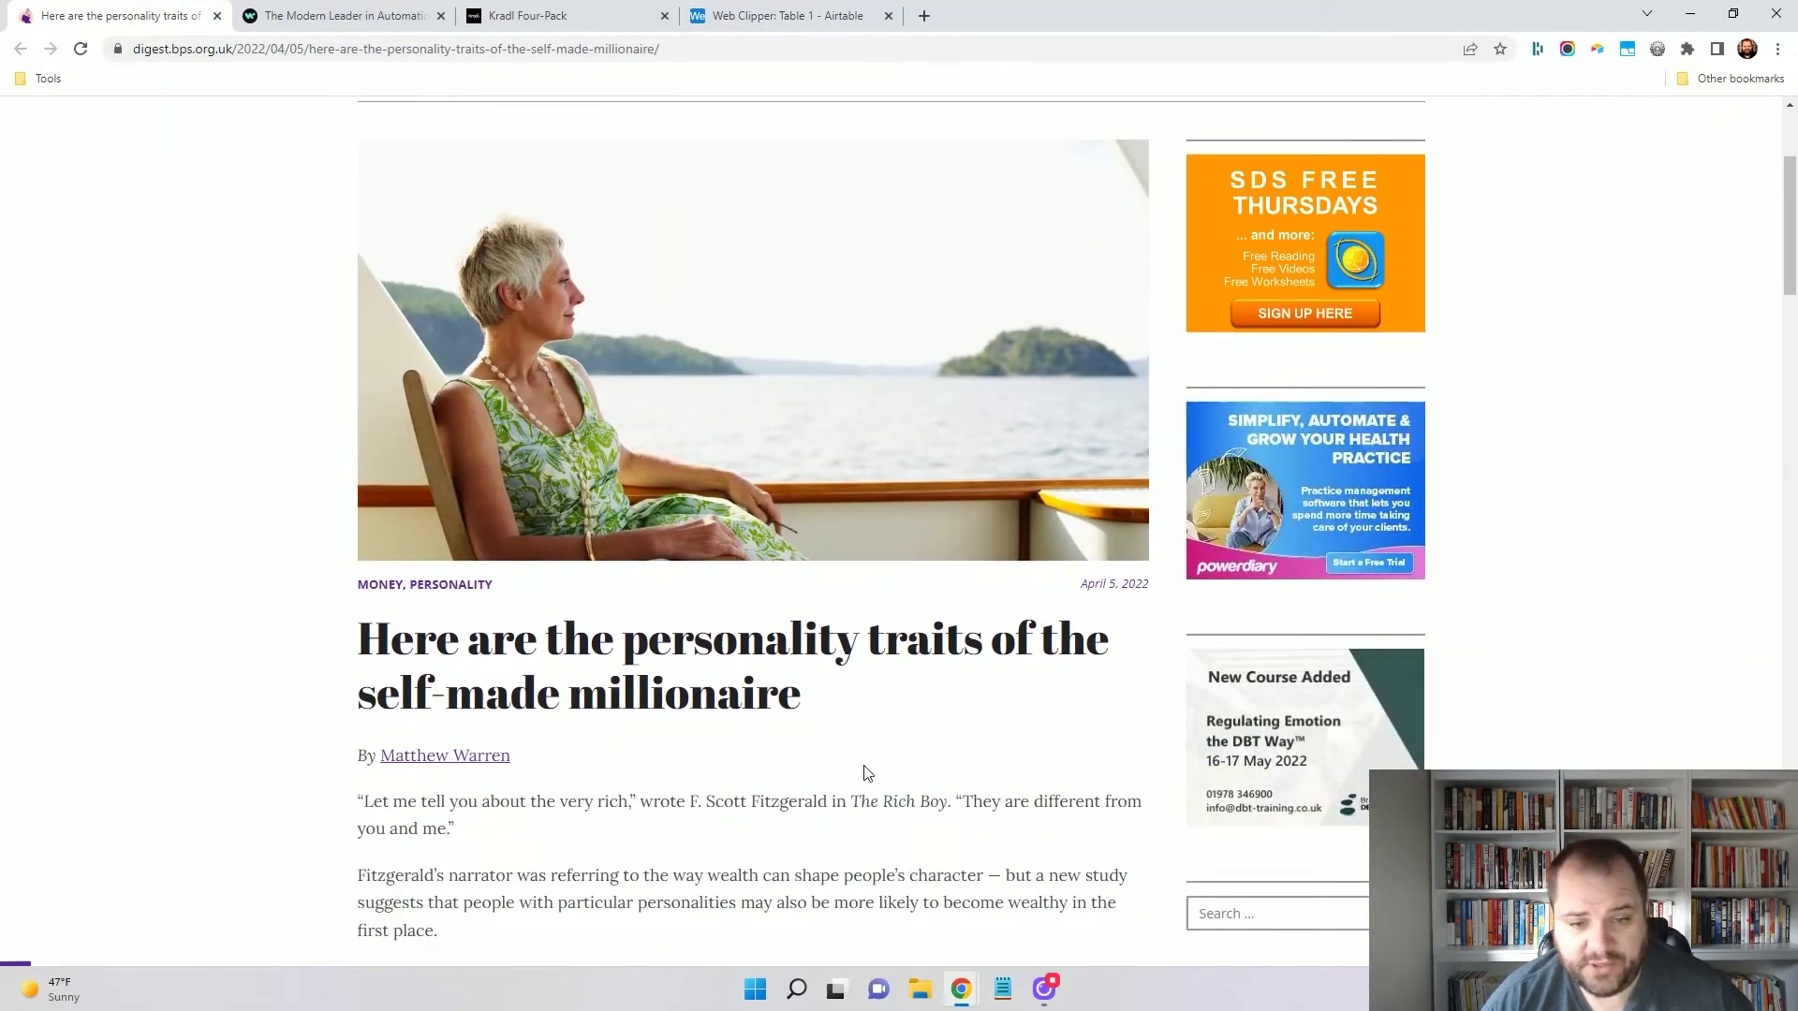
pyautogui.scroll(-6, 863, 770)
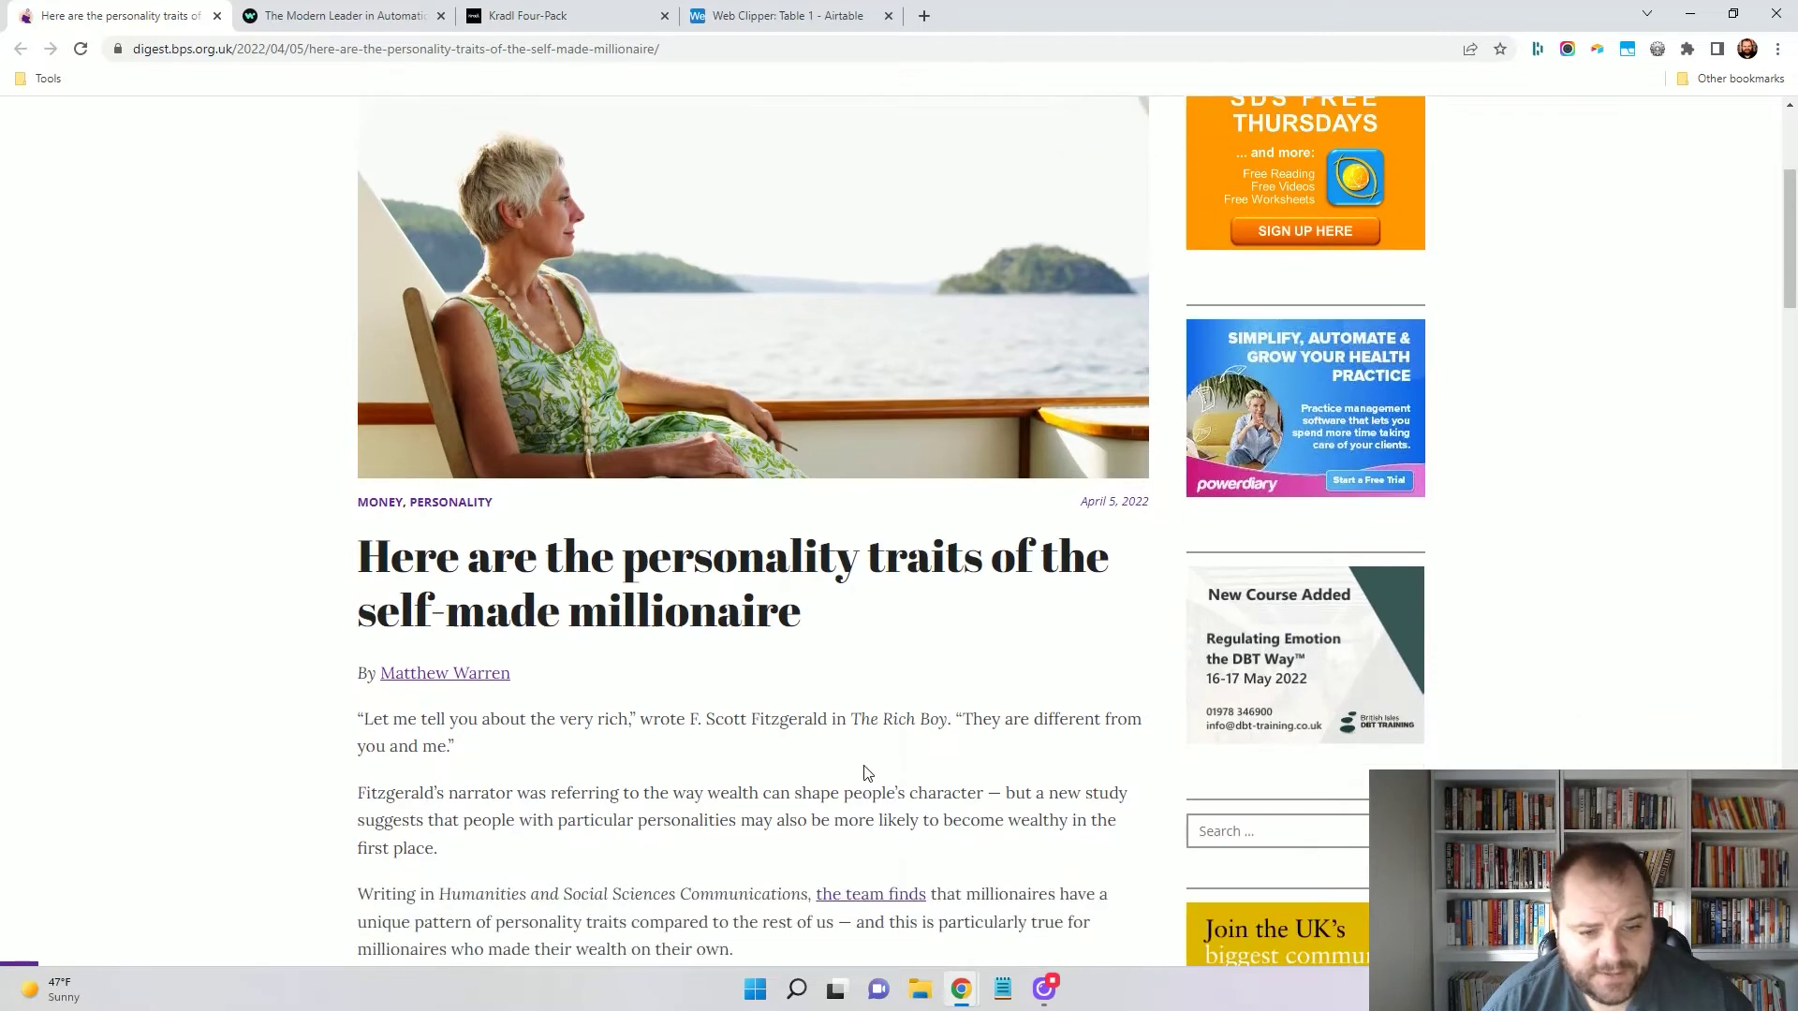
pyautogui.scroll(-3, 863, 772)
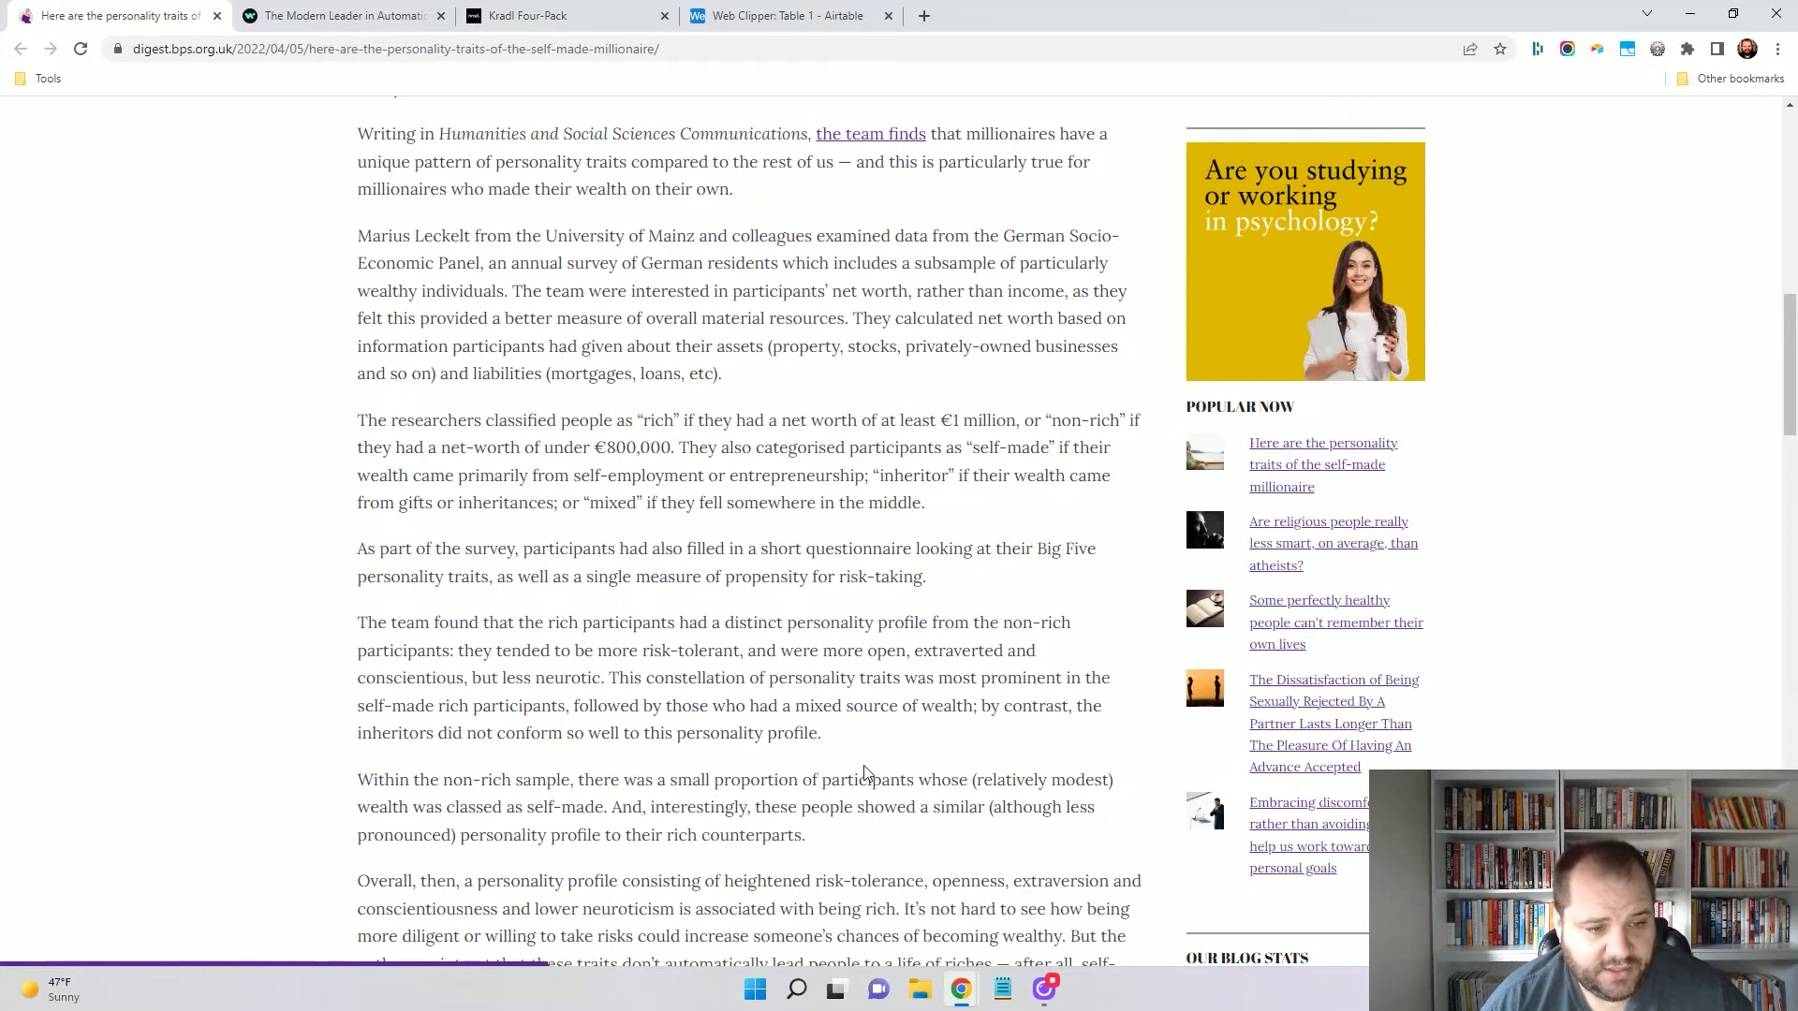
pyautogui.scroll(-1, 863, 770)
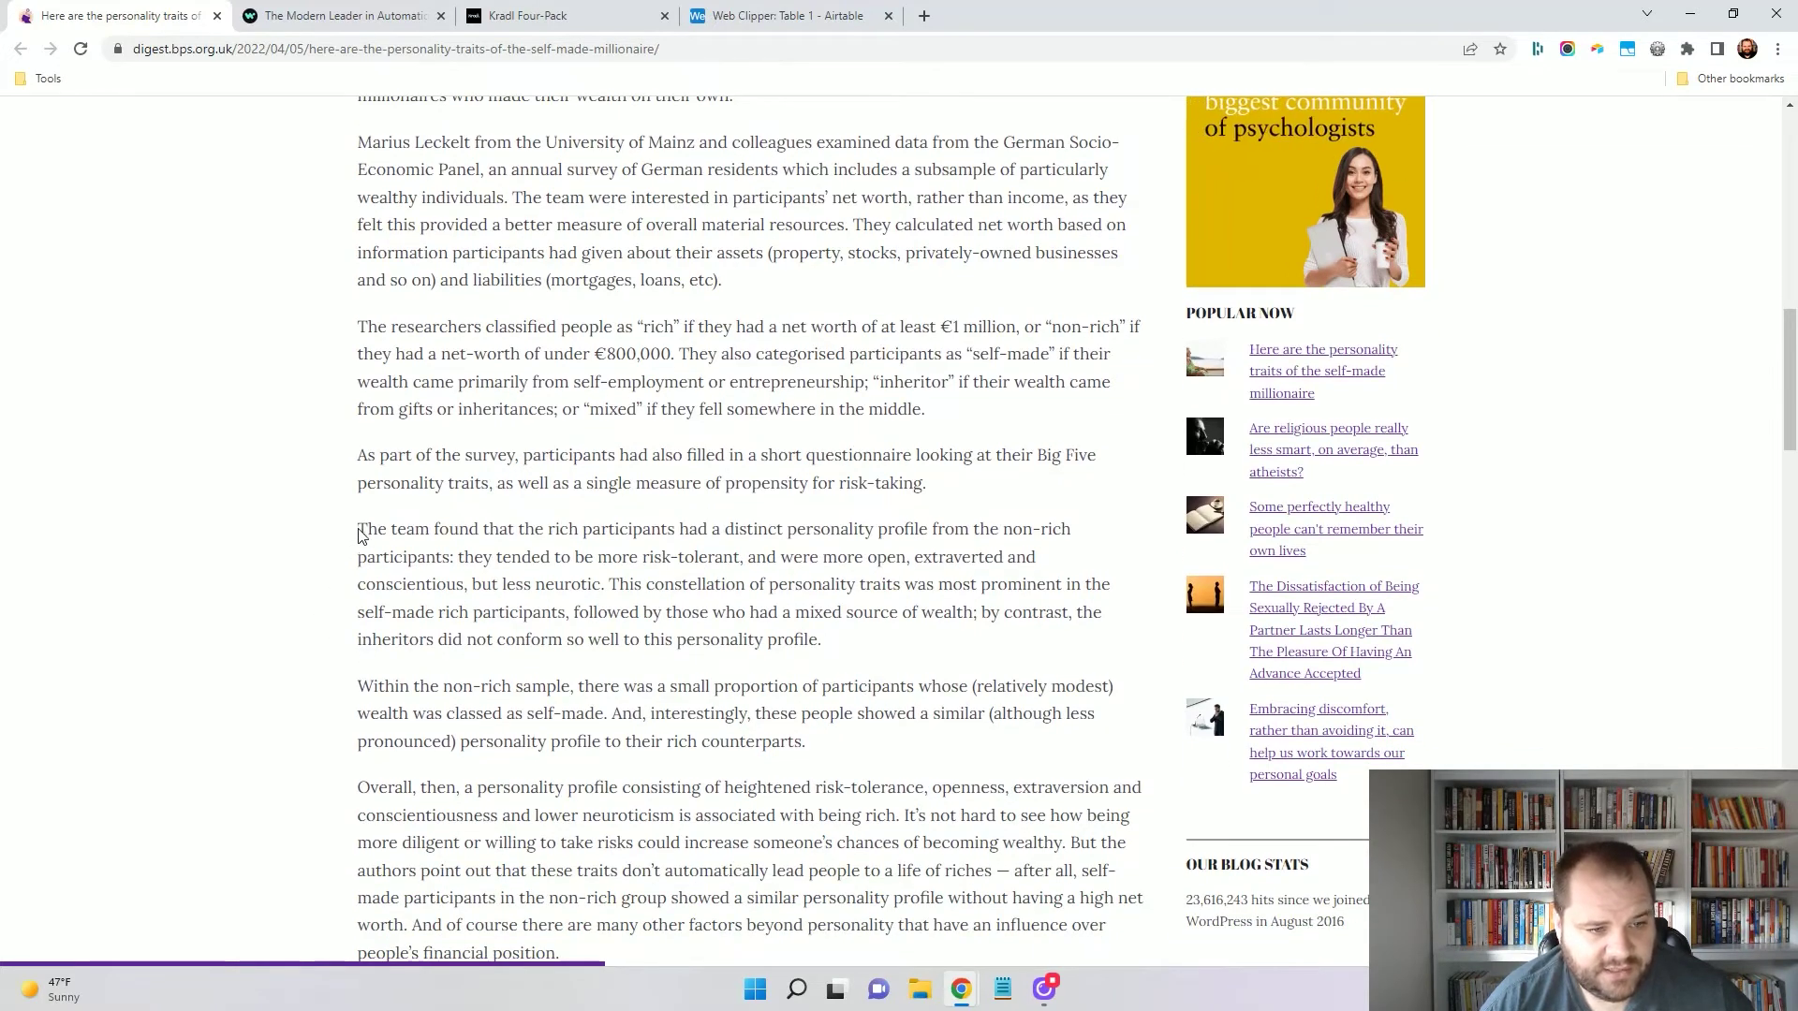
pyautogui.moveTo(361, 535); pyautogui.dragTo(935, 635)
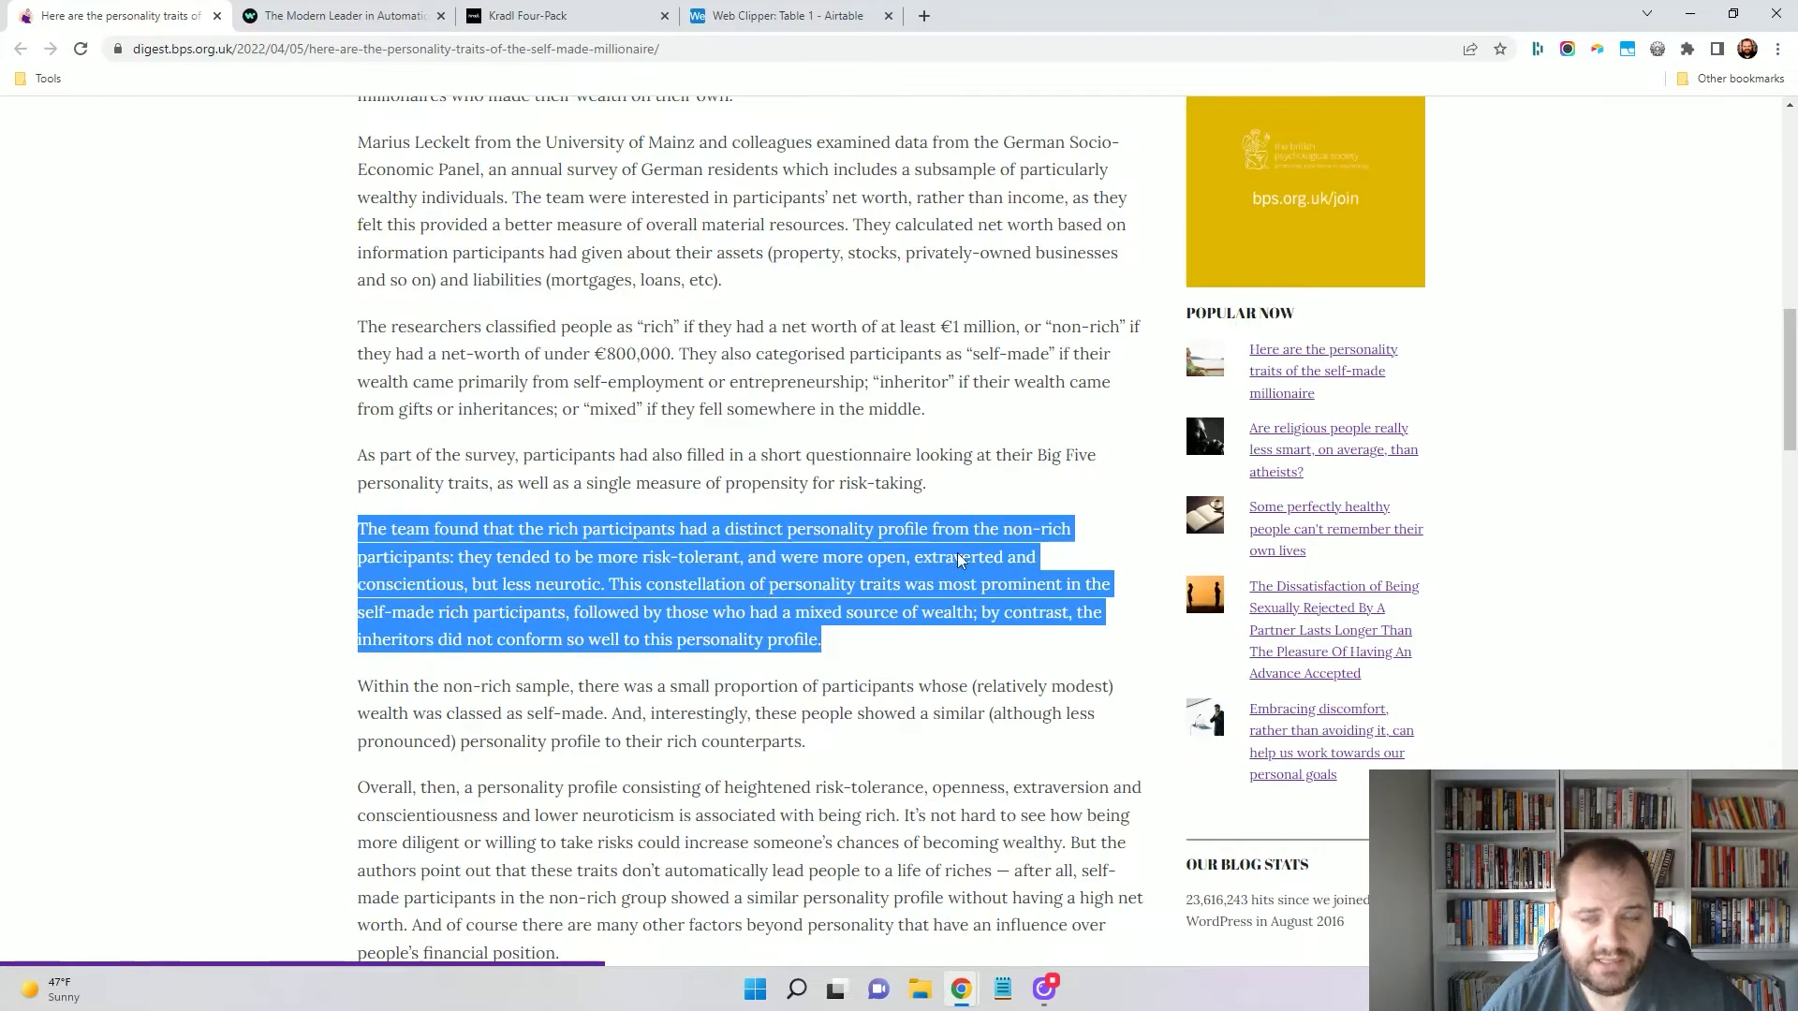
# Start an 'Add to Web Clipper' record named 'Reason I'm not a millionaire'.
pyautogui.click(1599, 55)
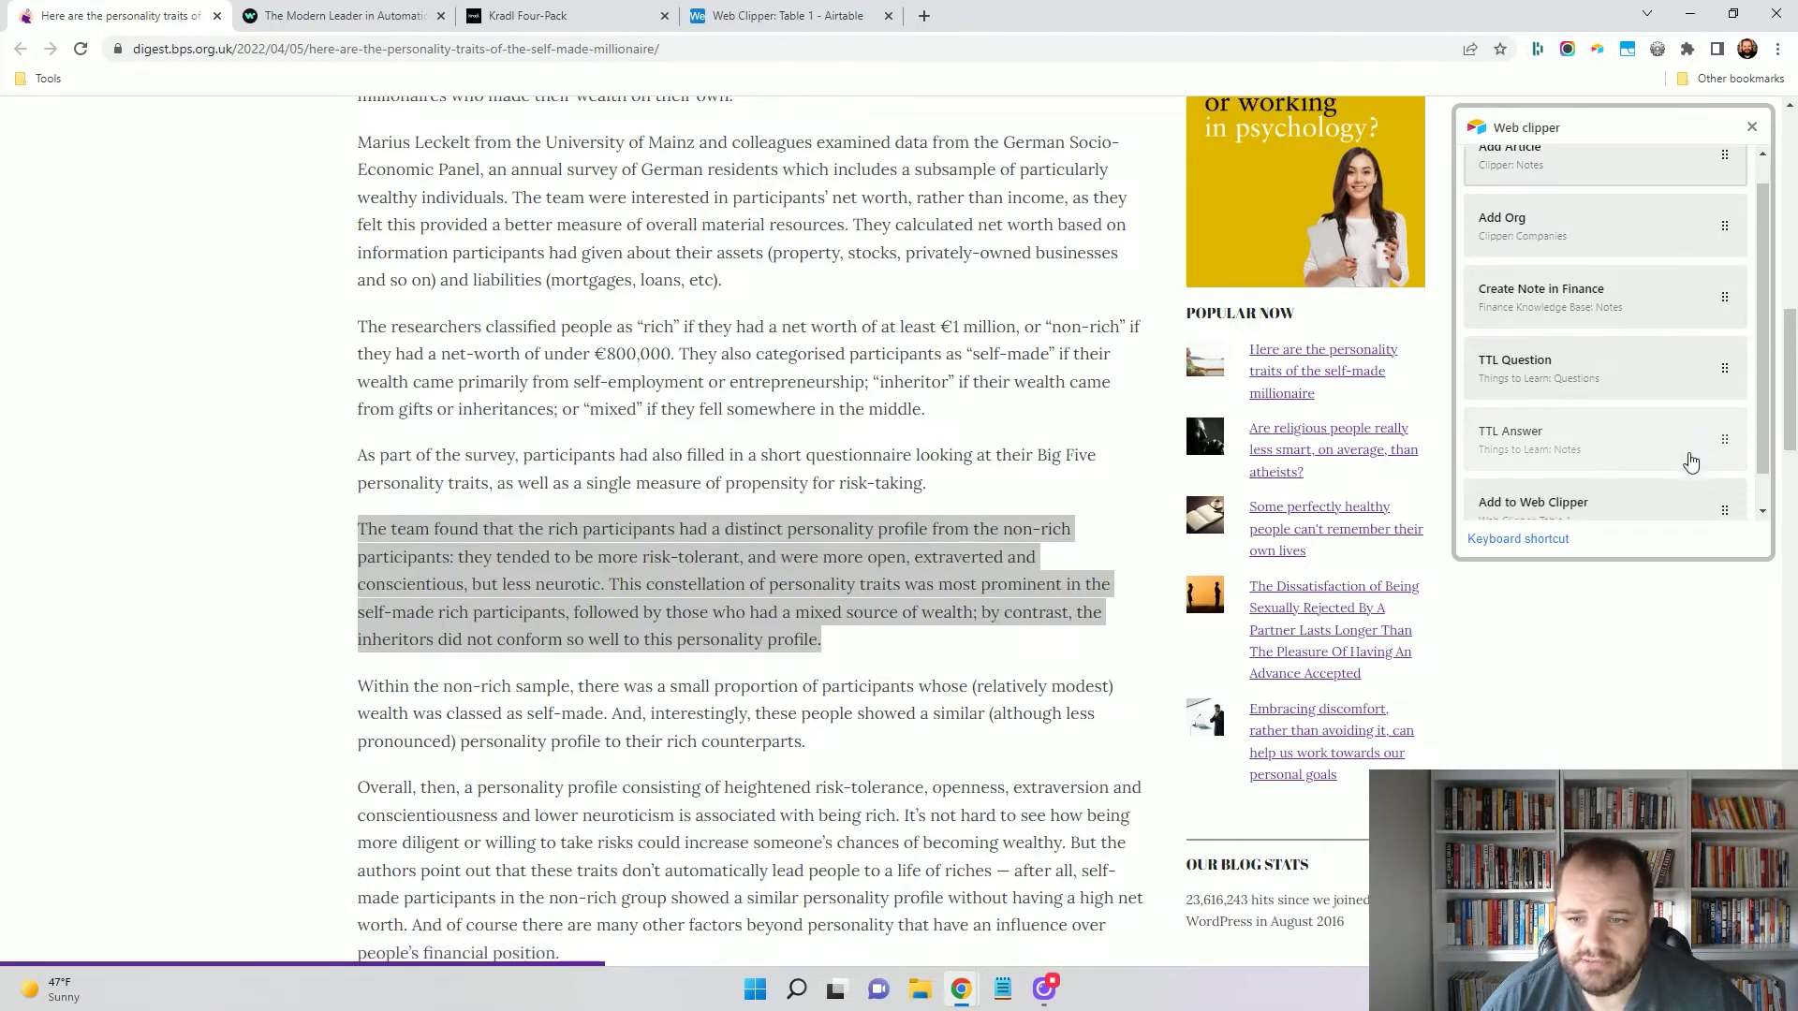
pyautogui.scroll(-1, 1690, 461)
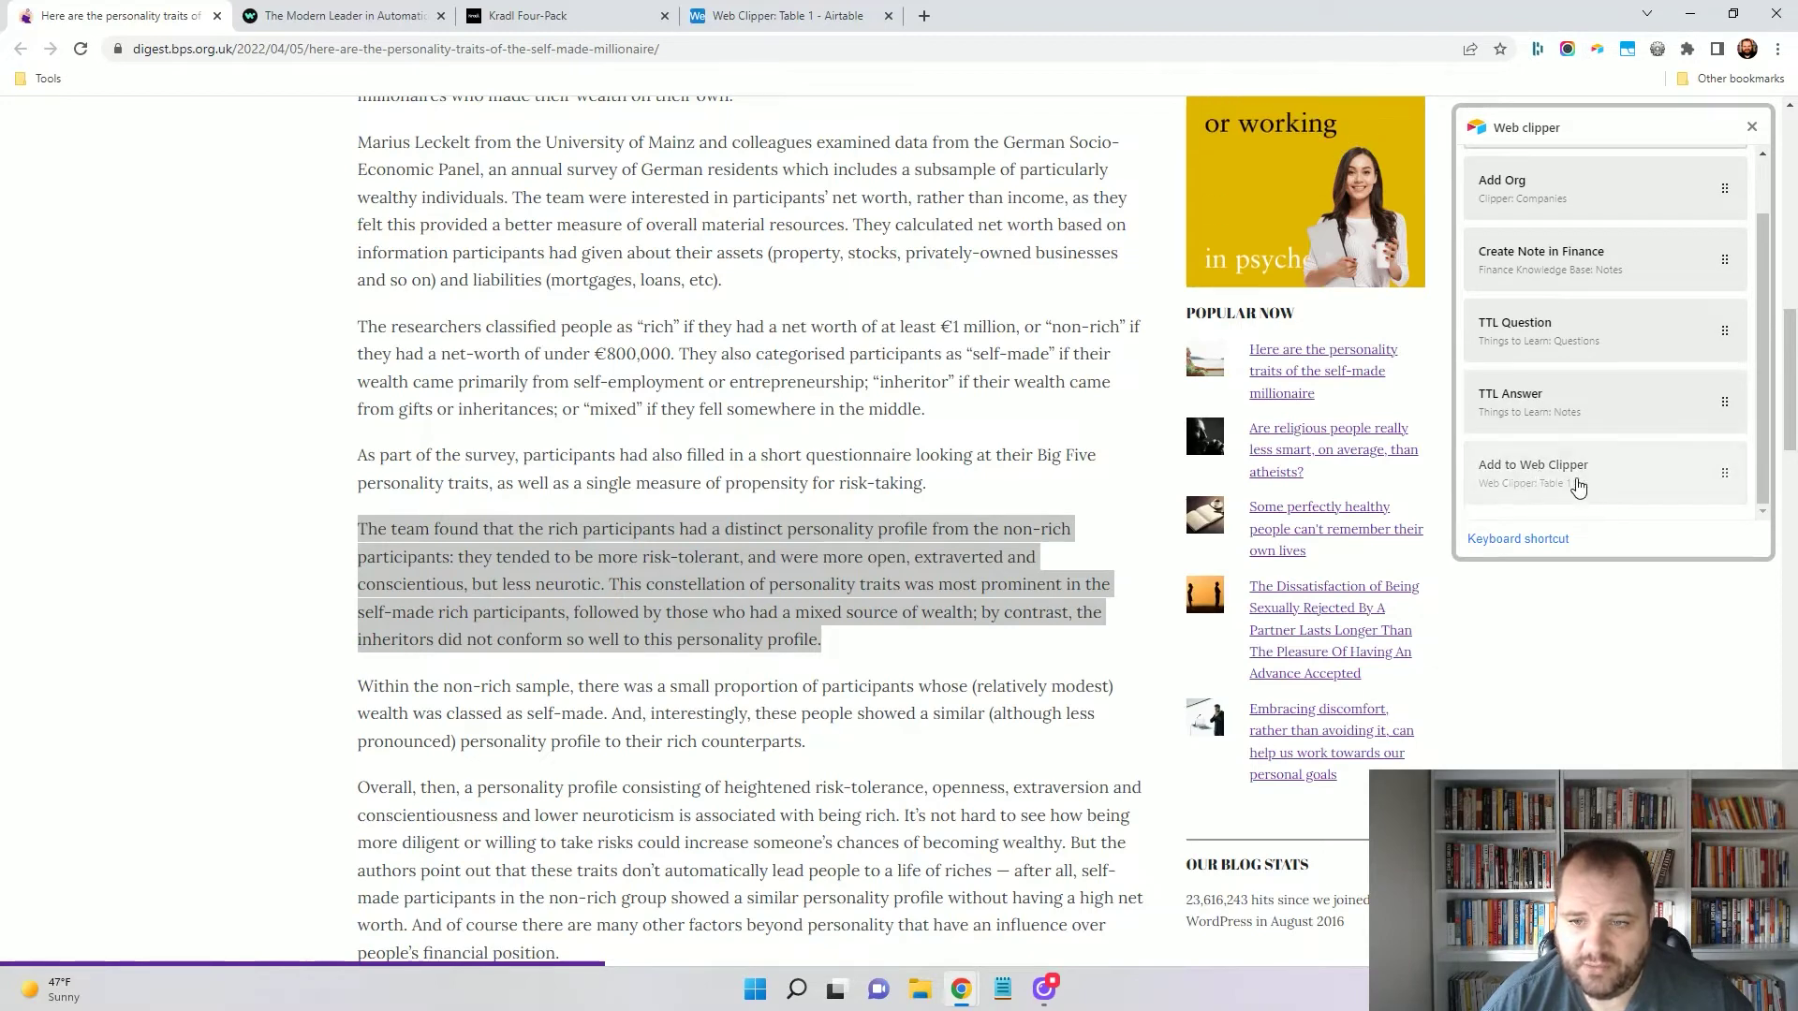
pyautogui.click(1537, 478)
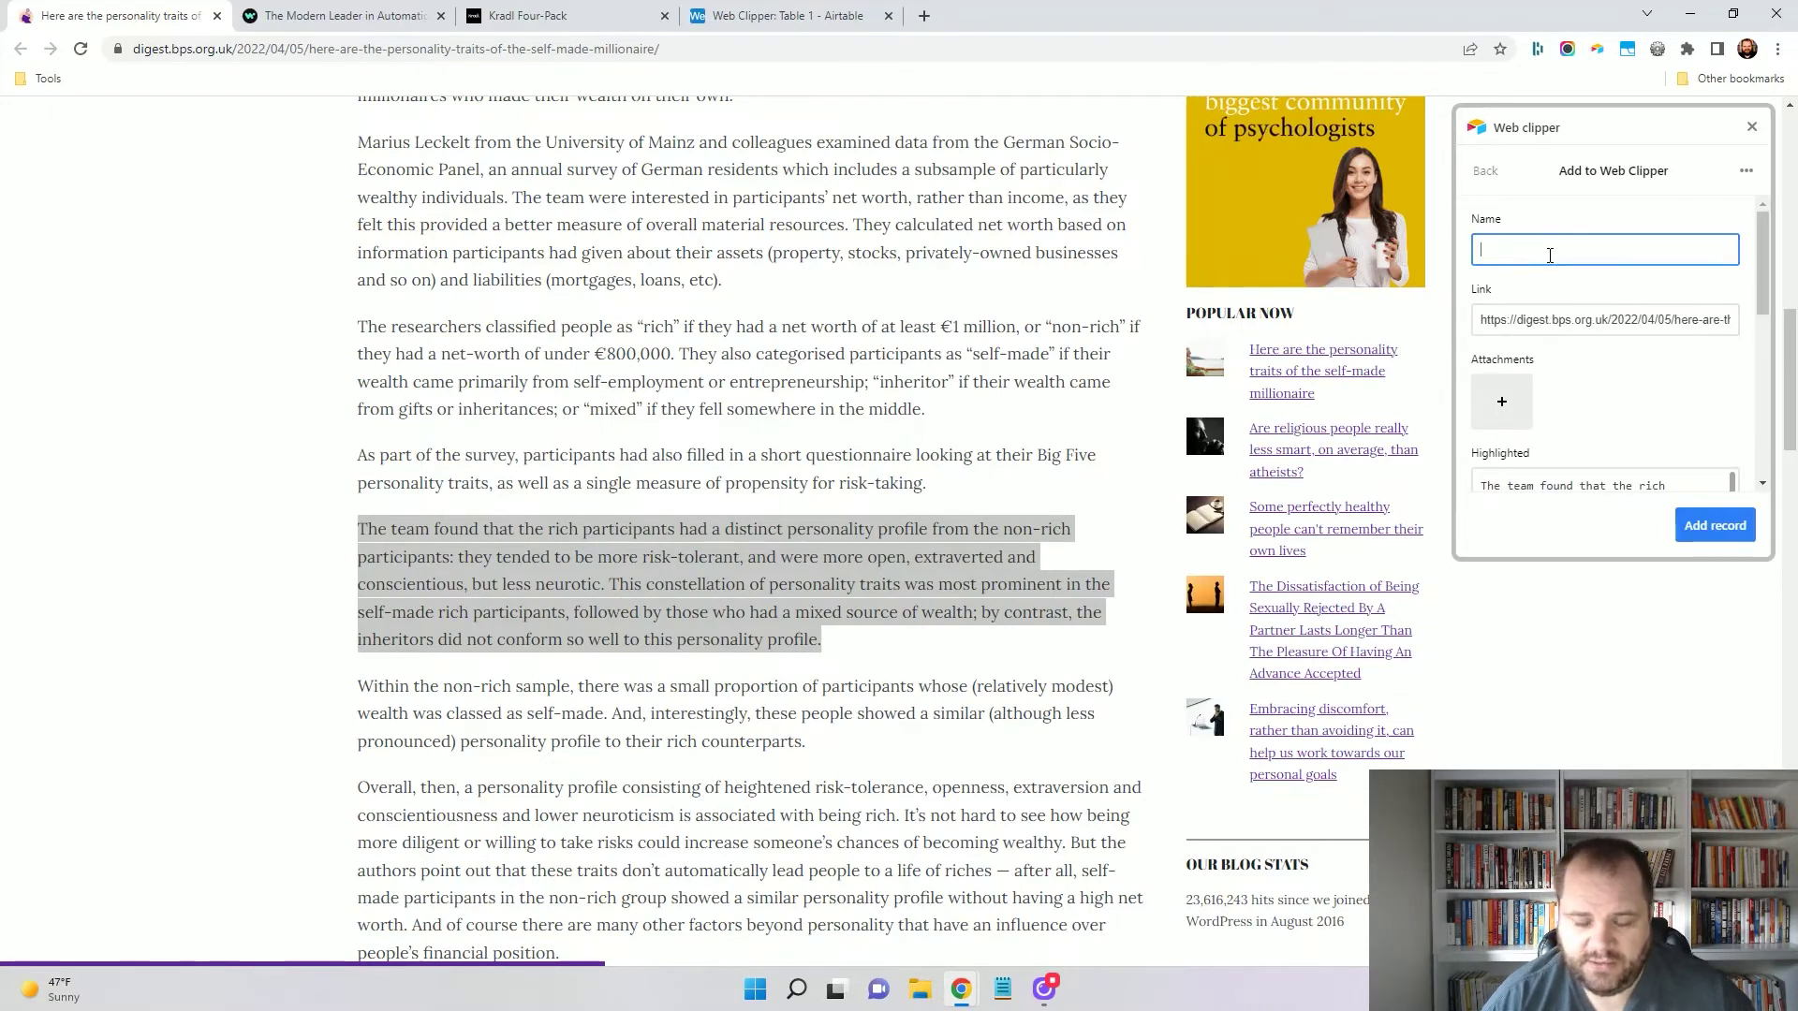
pyautogui.write('Reaso')
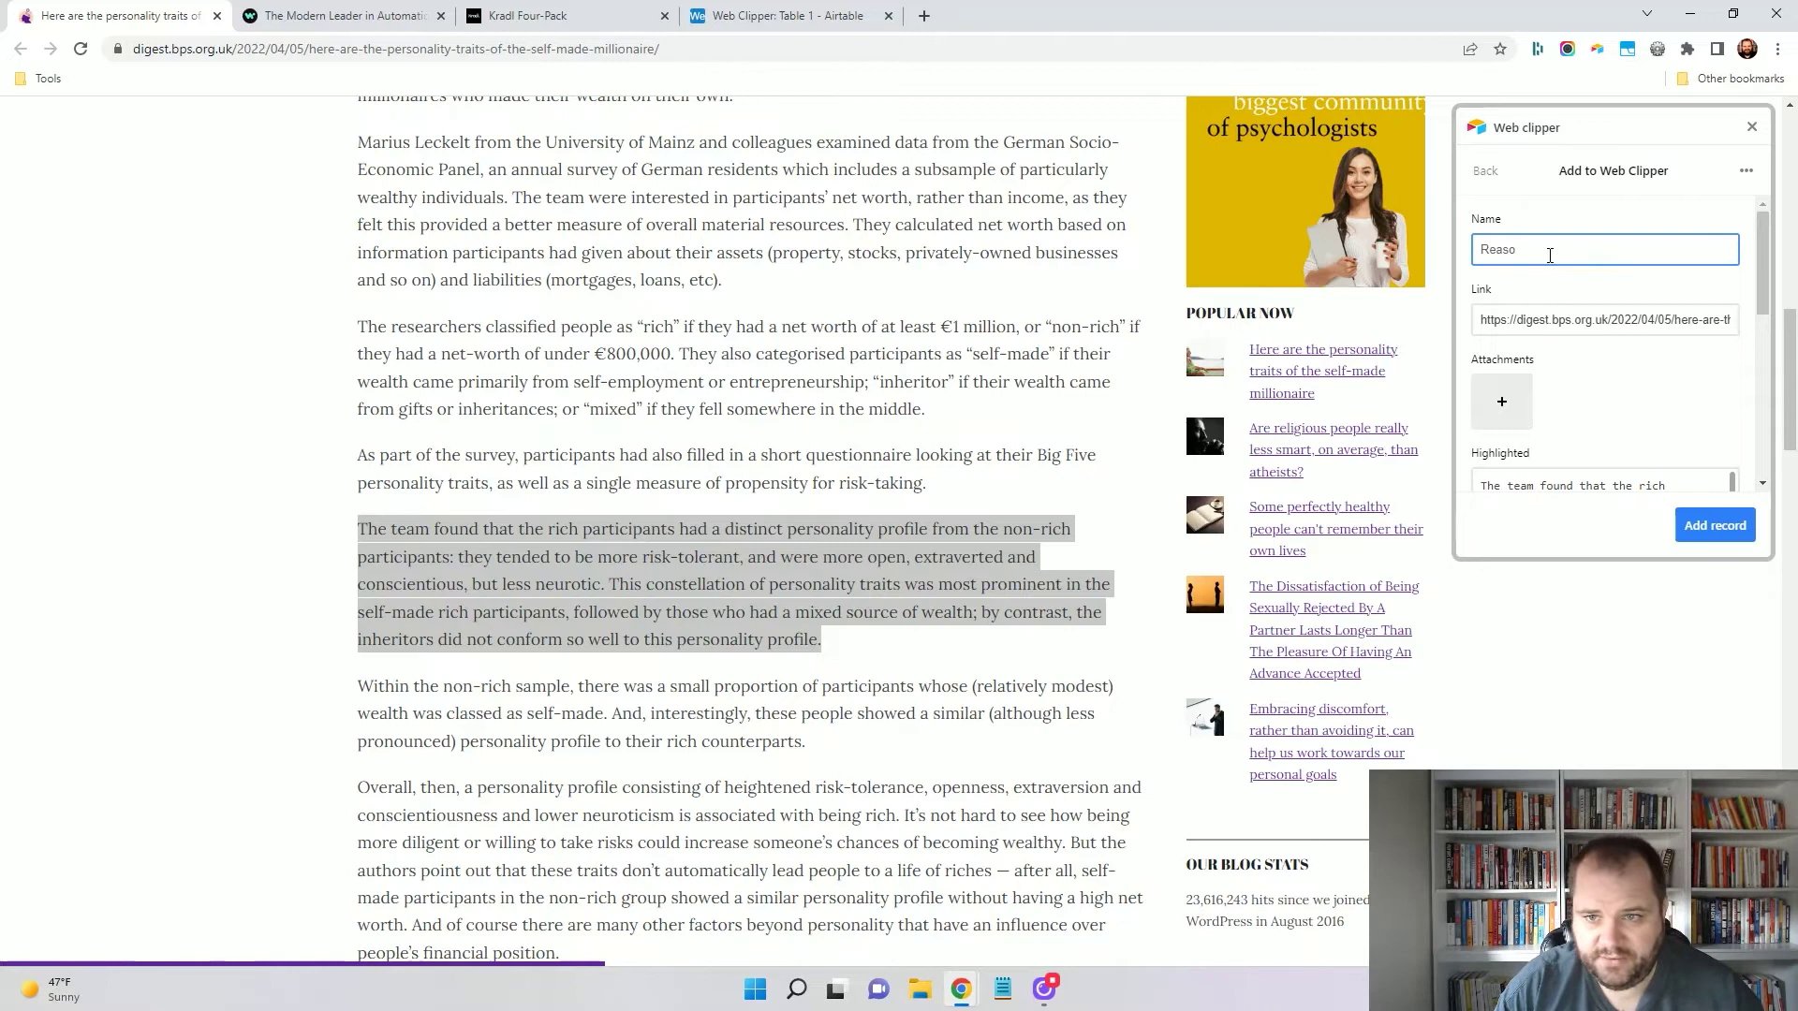
pyautogui.write("n I'm")
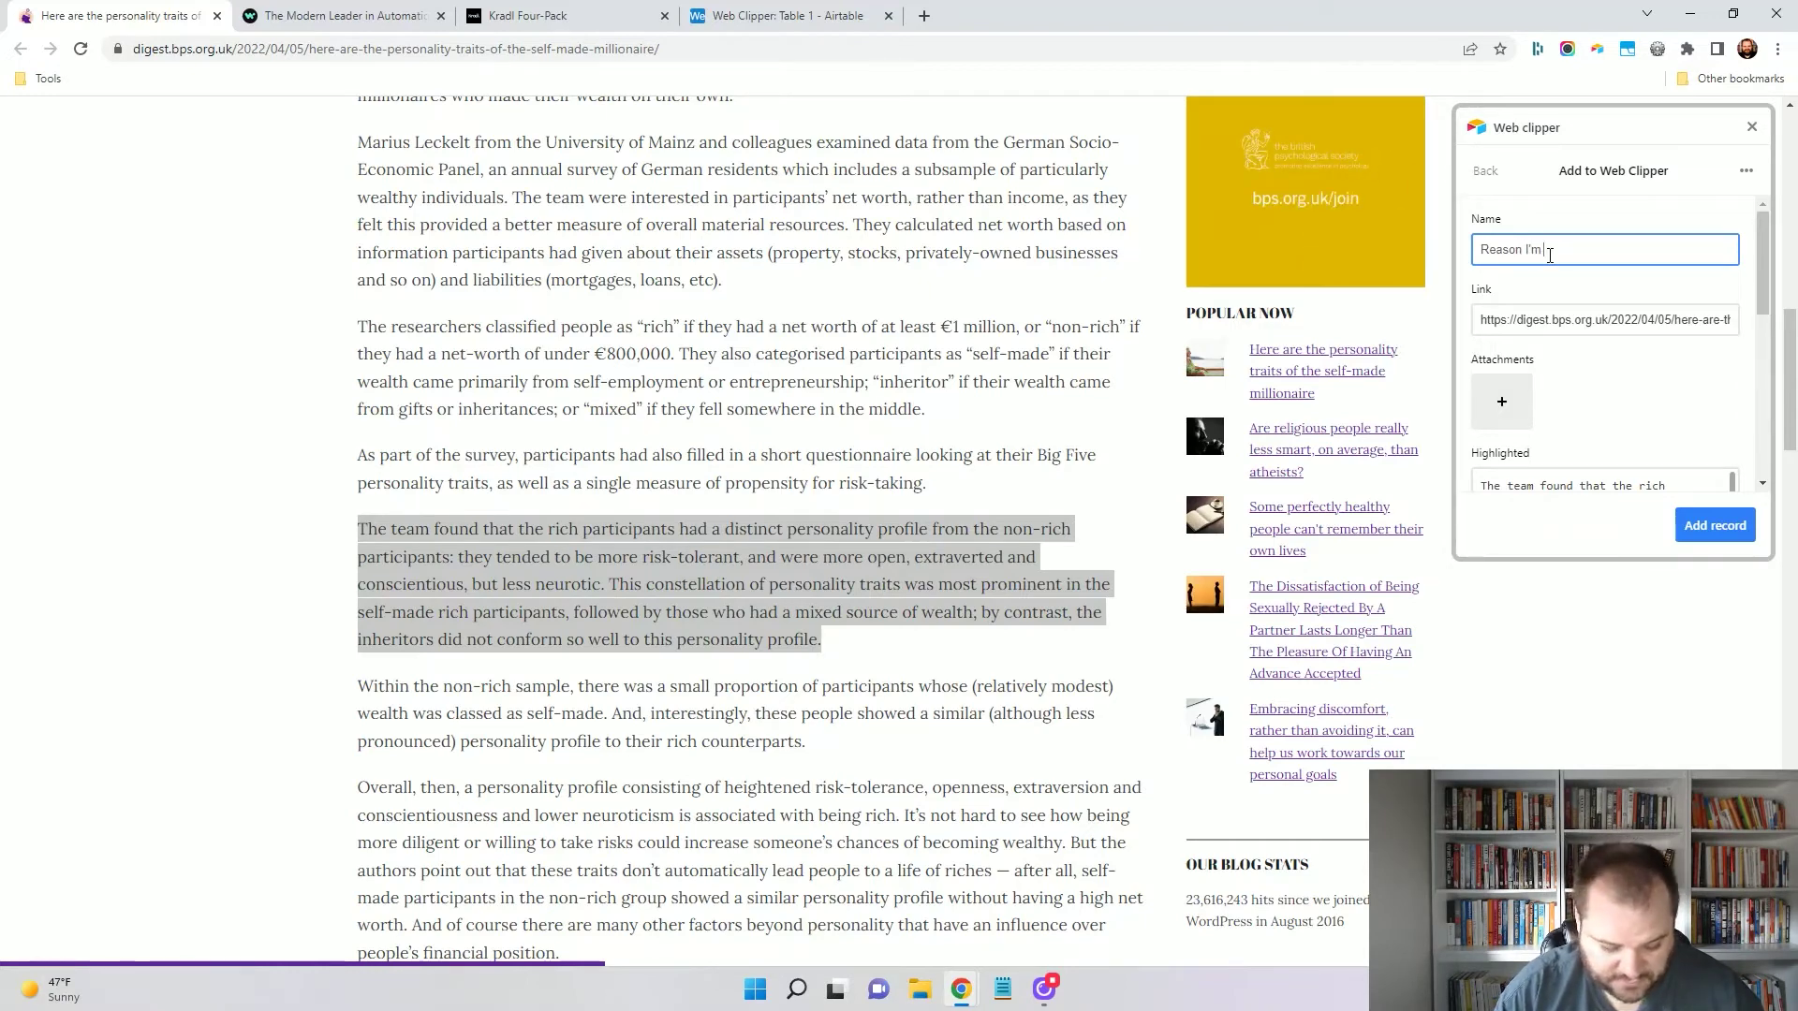
pyautogui.write(' not a millionaire')
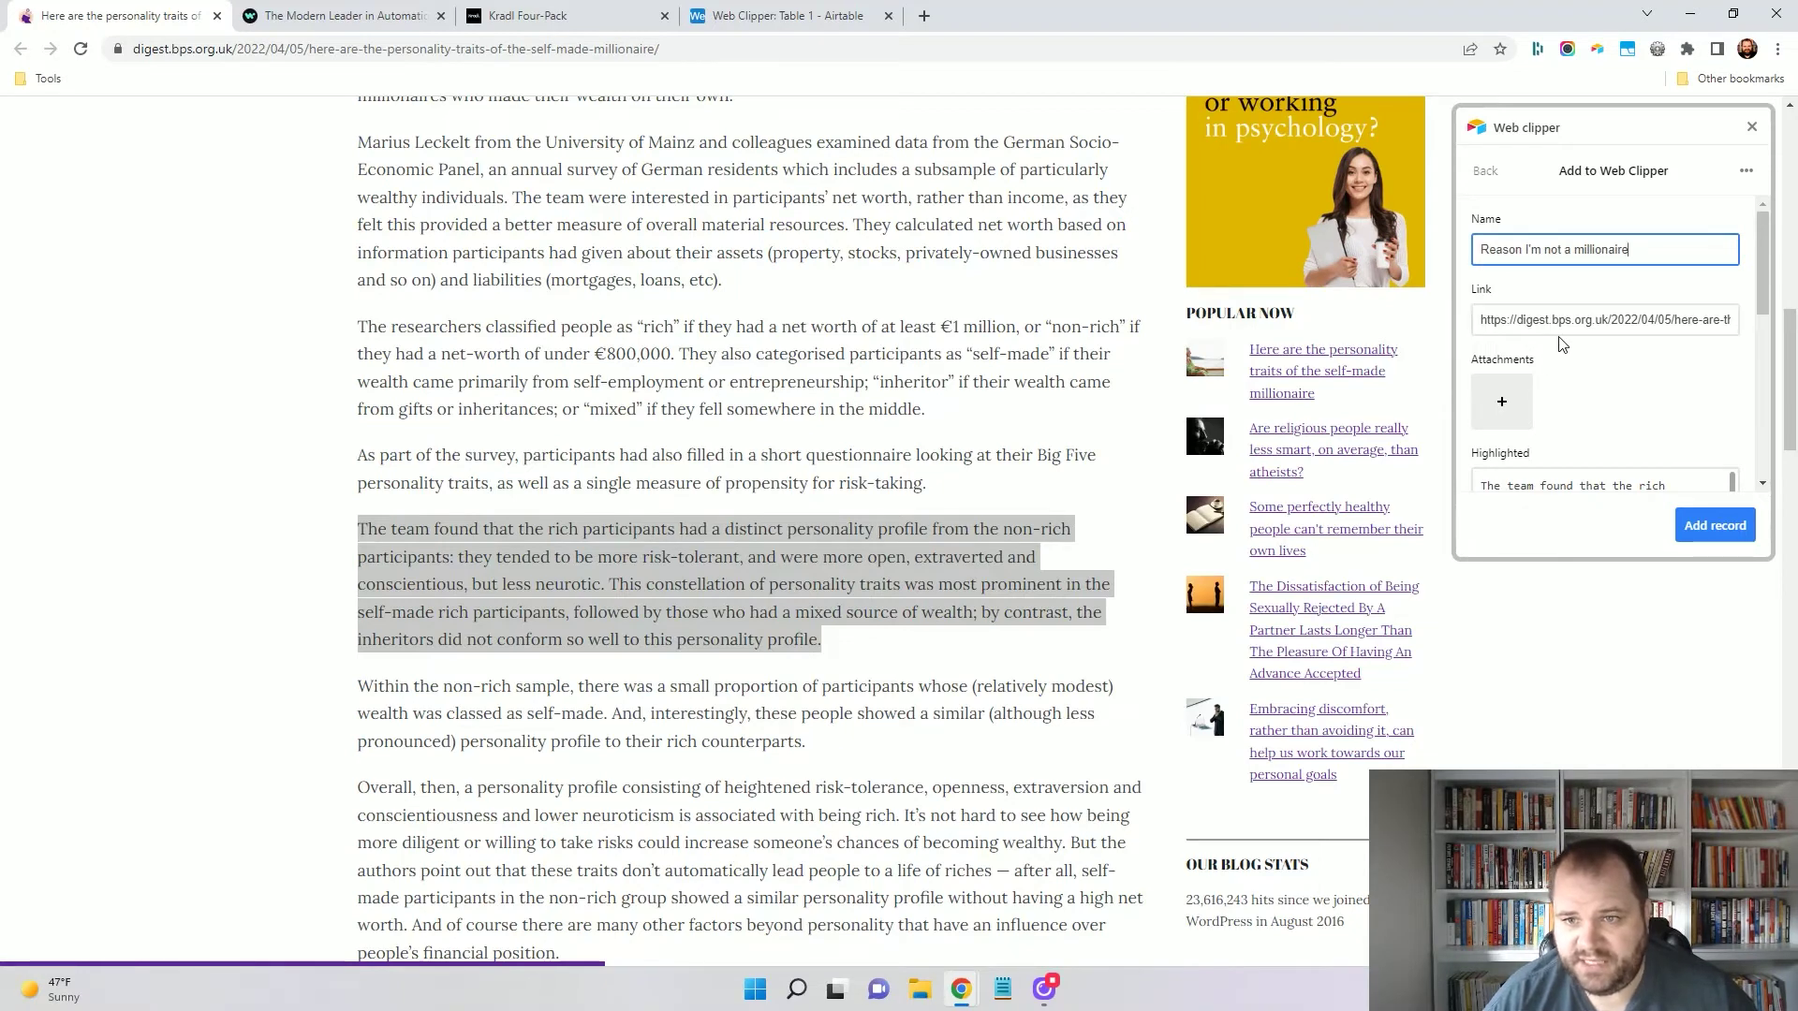
# Add the note 'I don't have these traits', set Topic to Psychology, and save the record.
pyautogui.scroll(-2, 1582, 375)
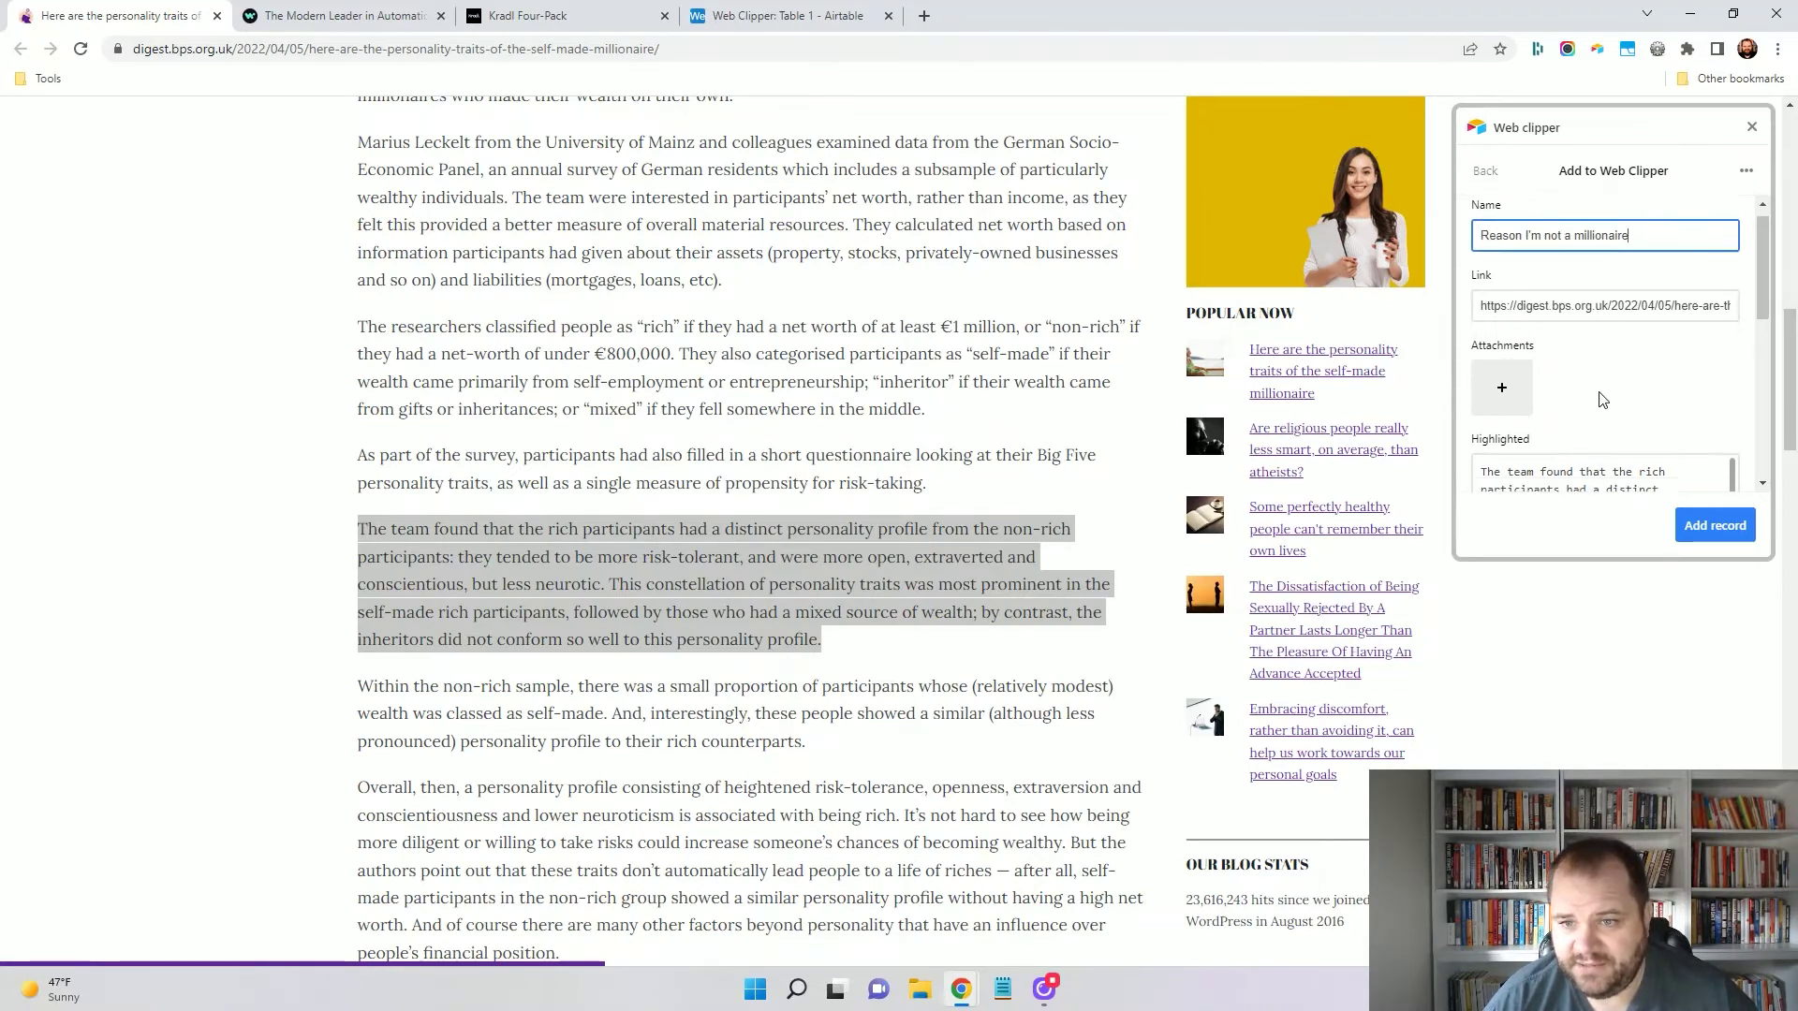
pyautogui.scroll(-4, 1606, 354)
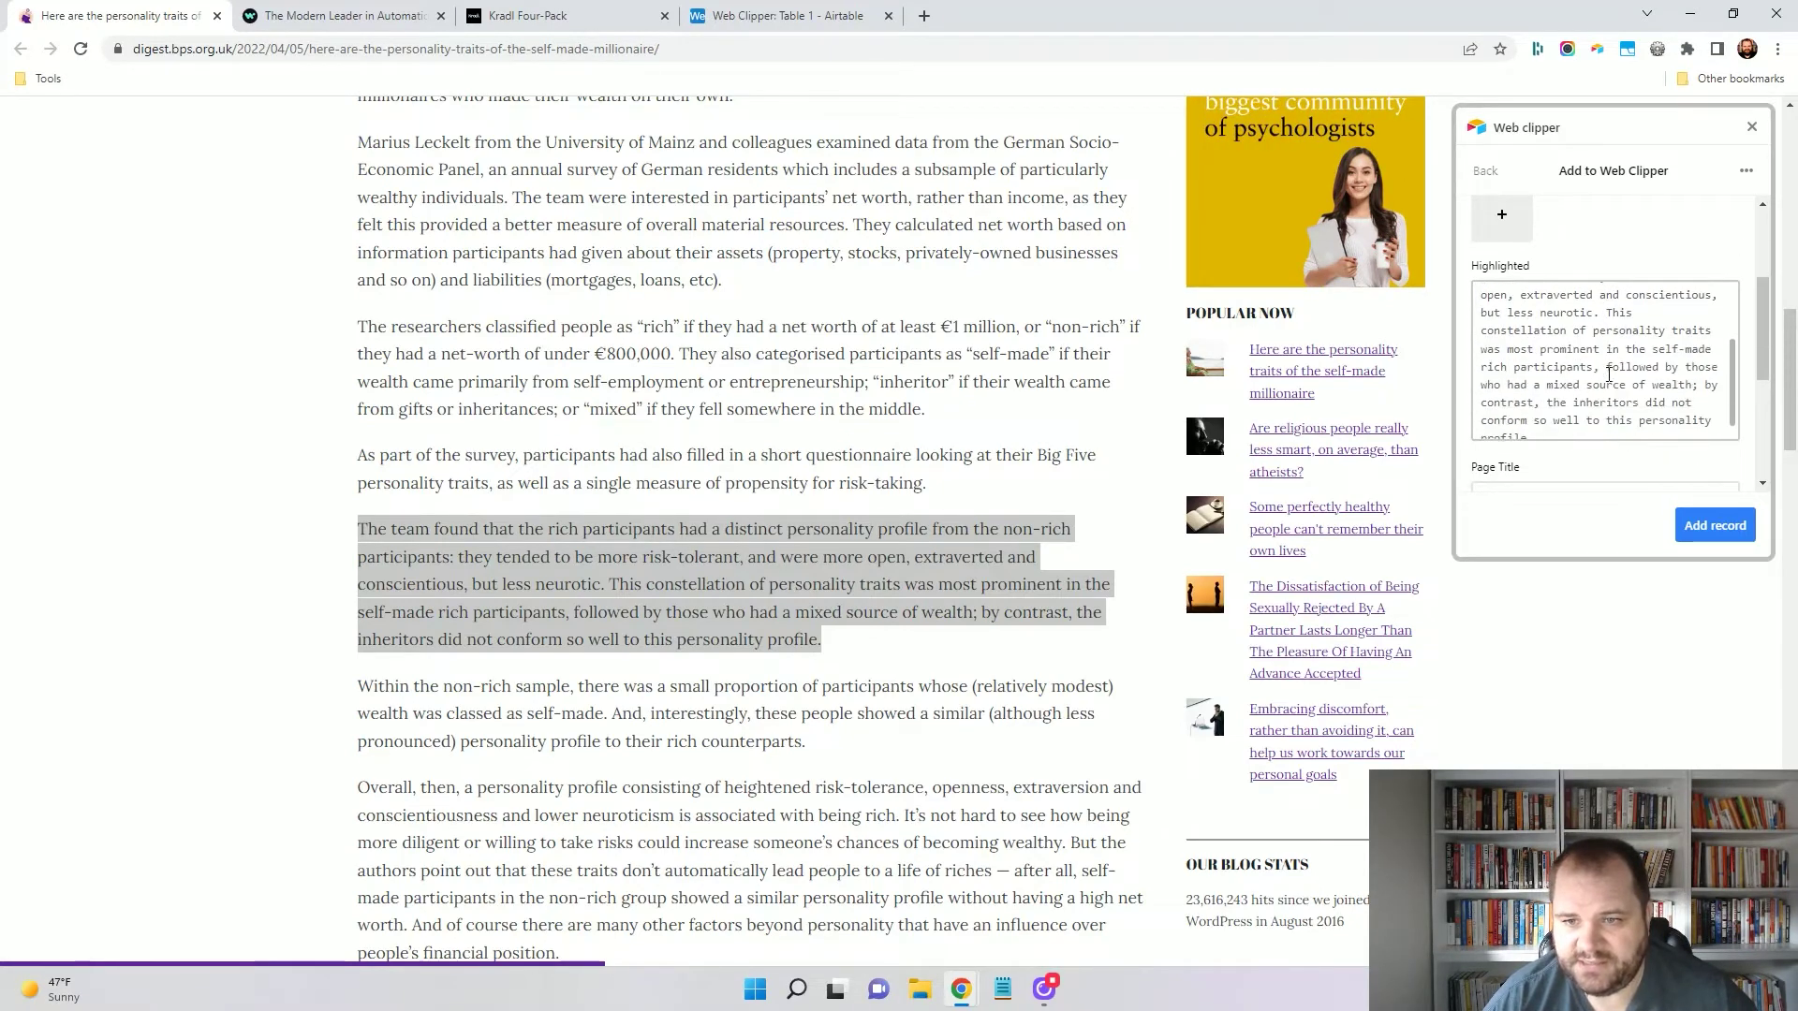
pyautogui.scroll(-2, 1568, 415)
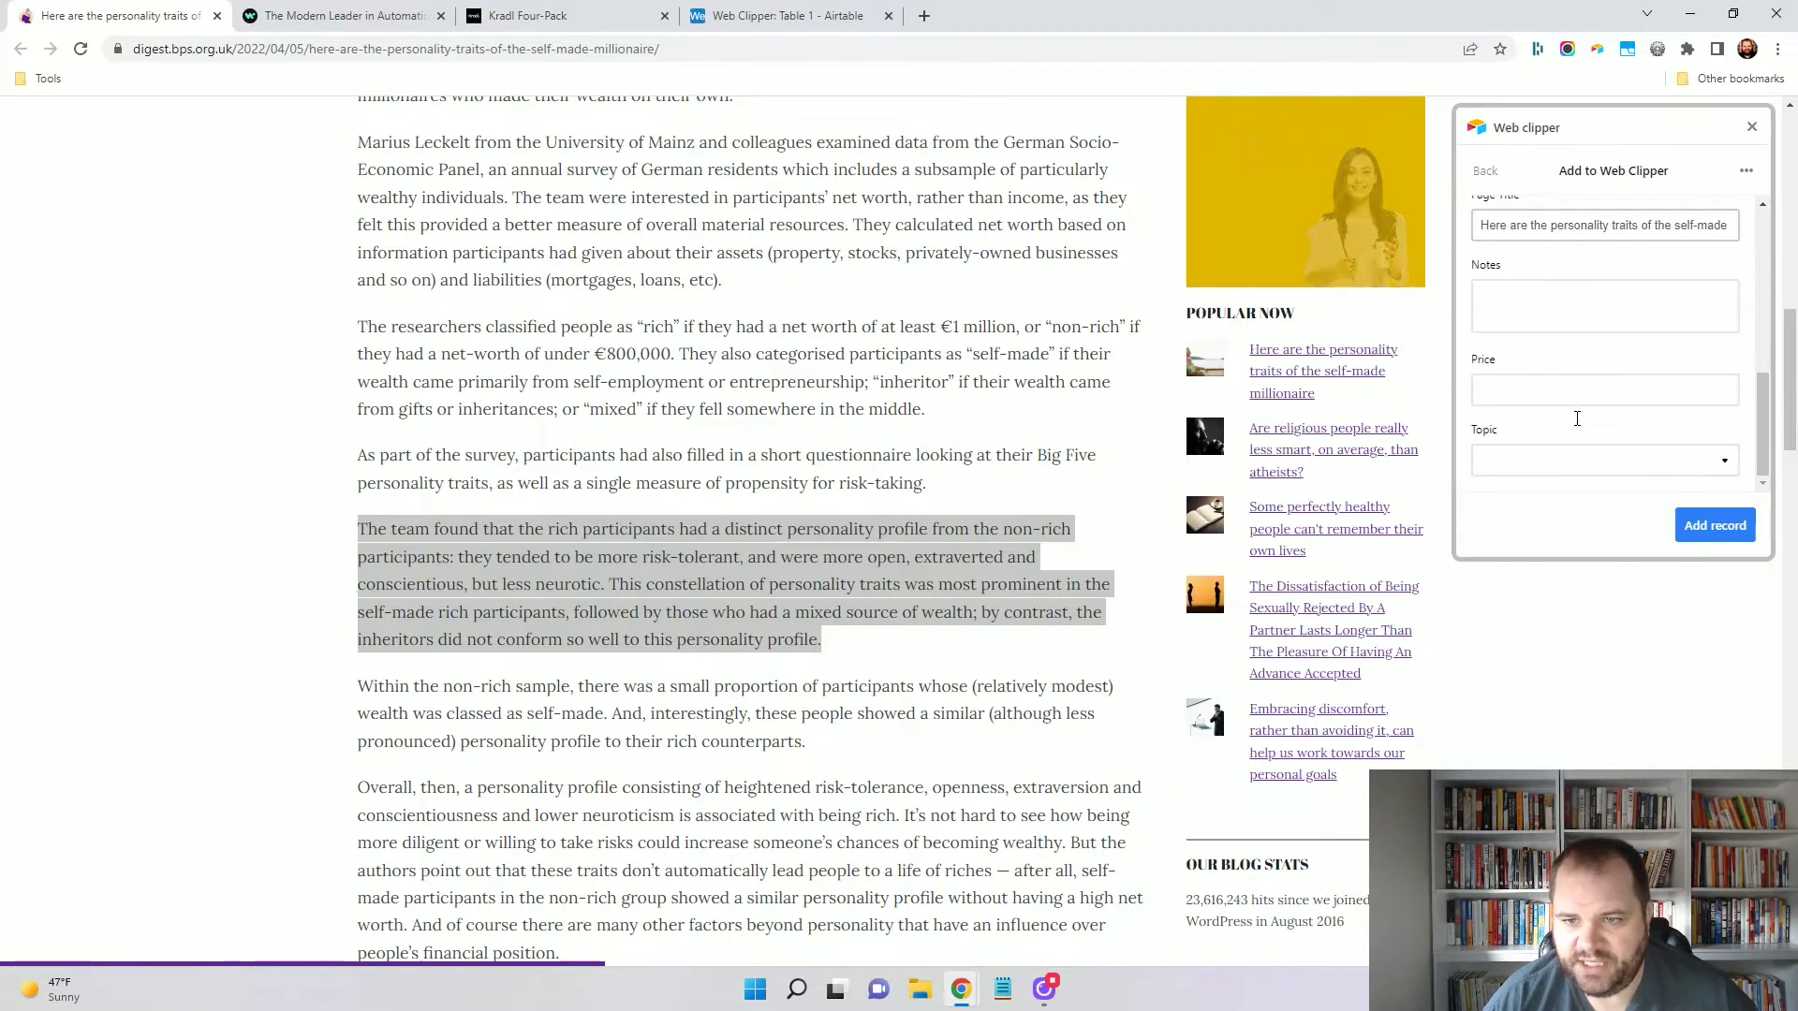
pyautogui.click(1592, 307)
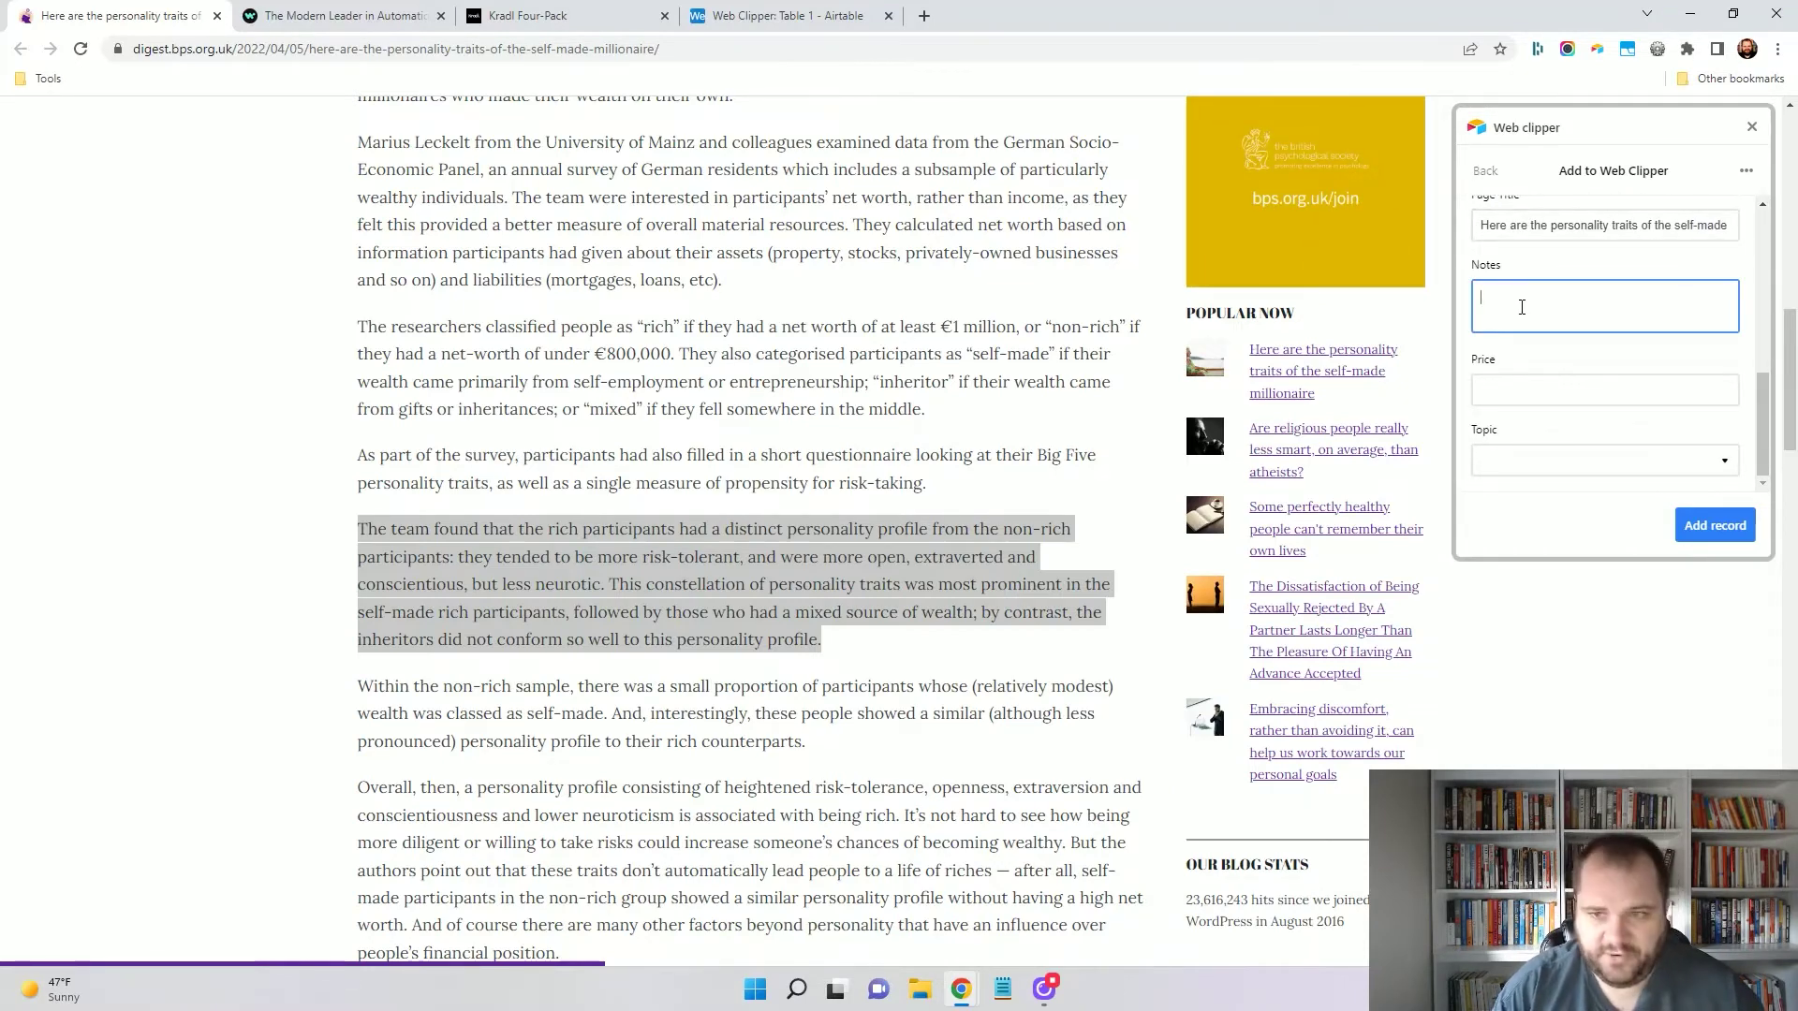
pyautogui.write("I don't have the")
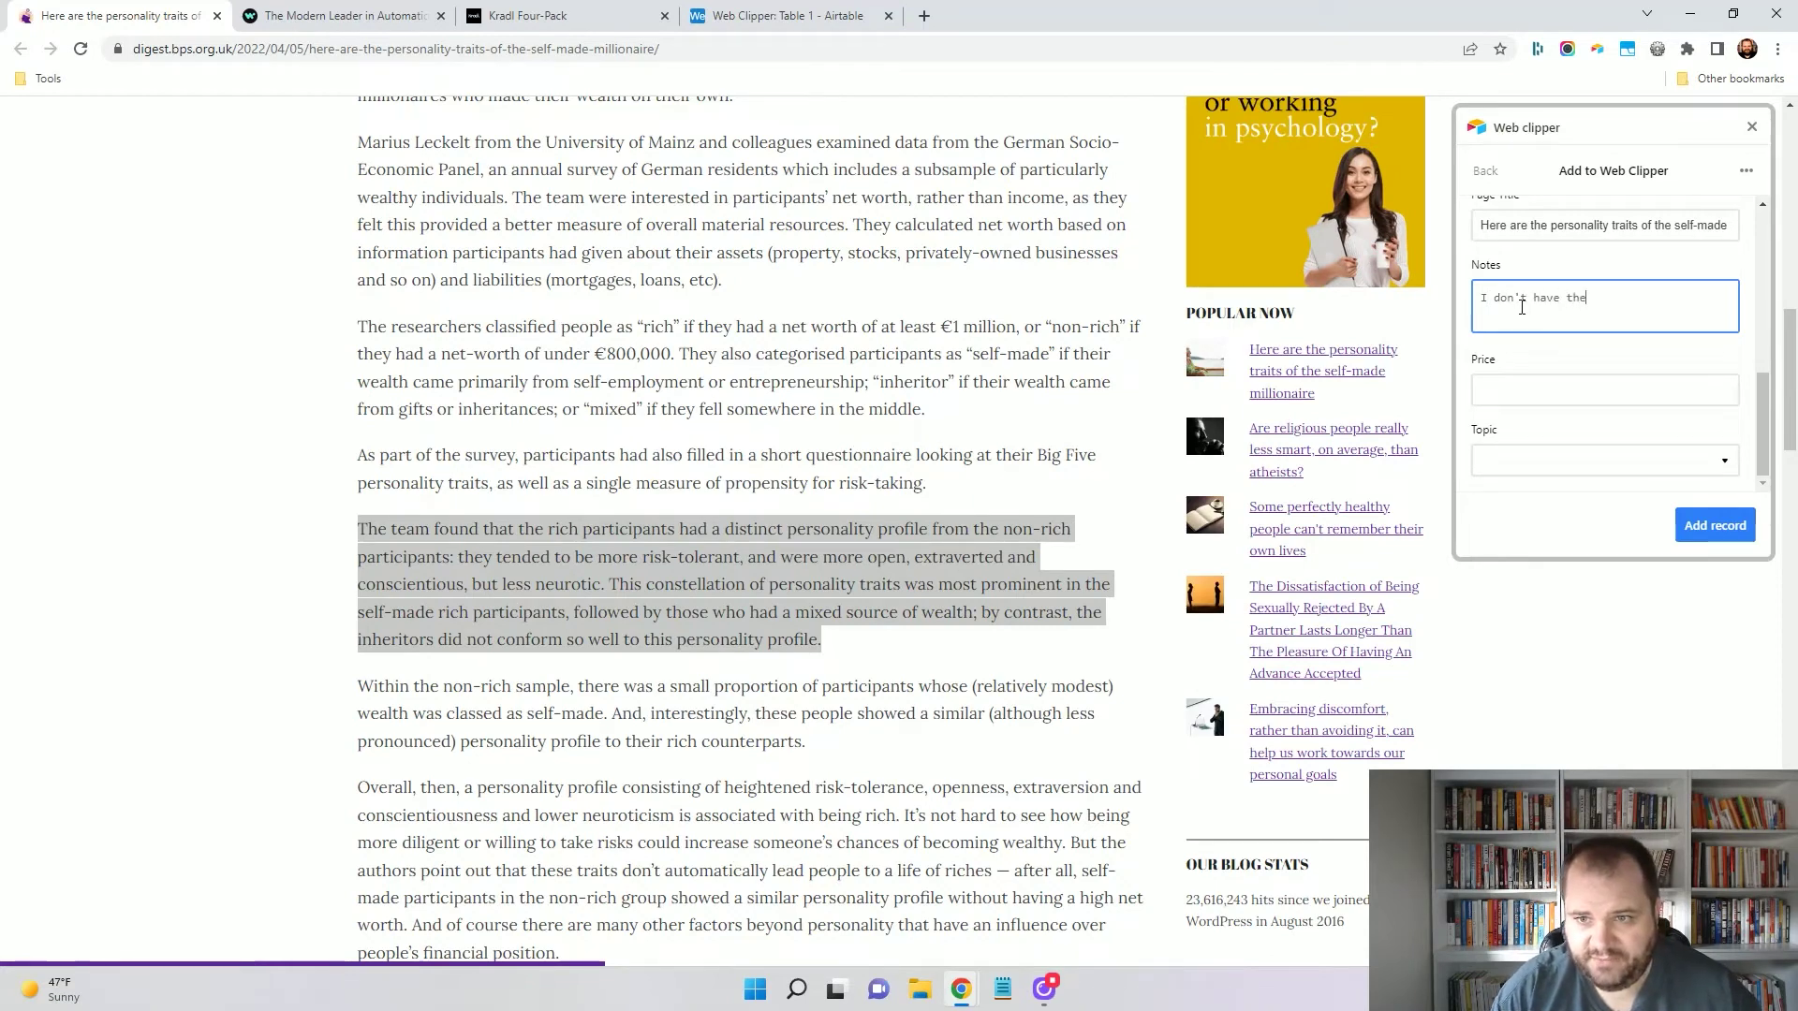
pyautogui.write('se traits')
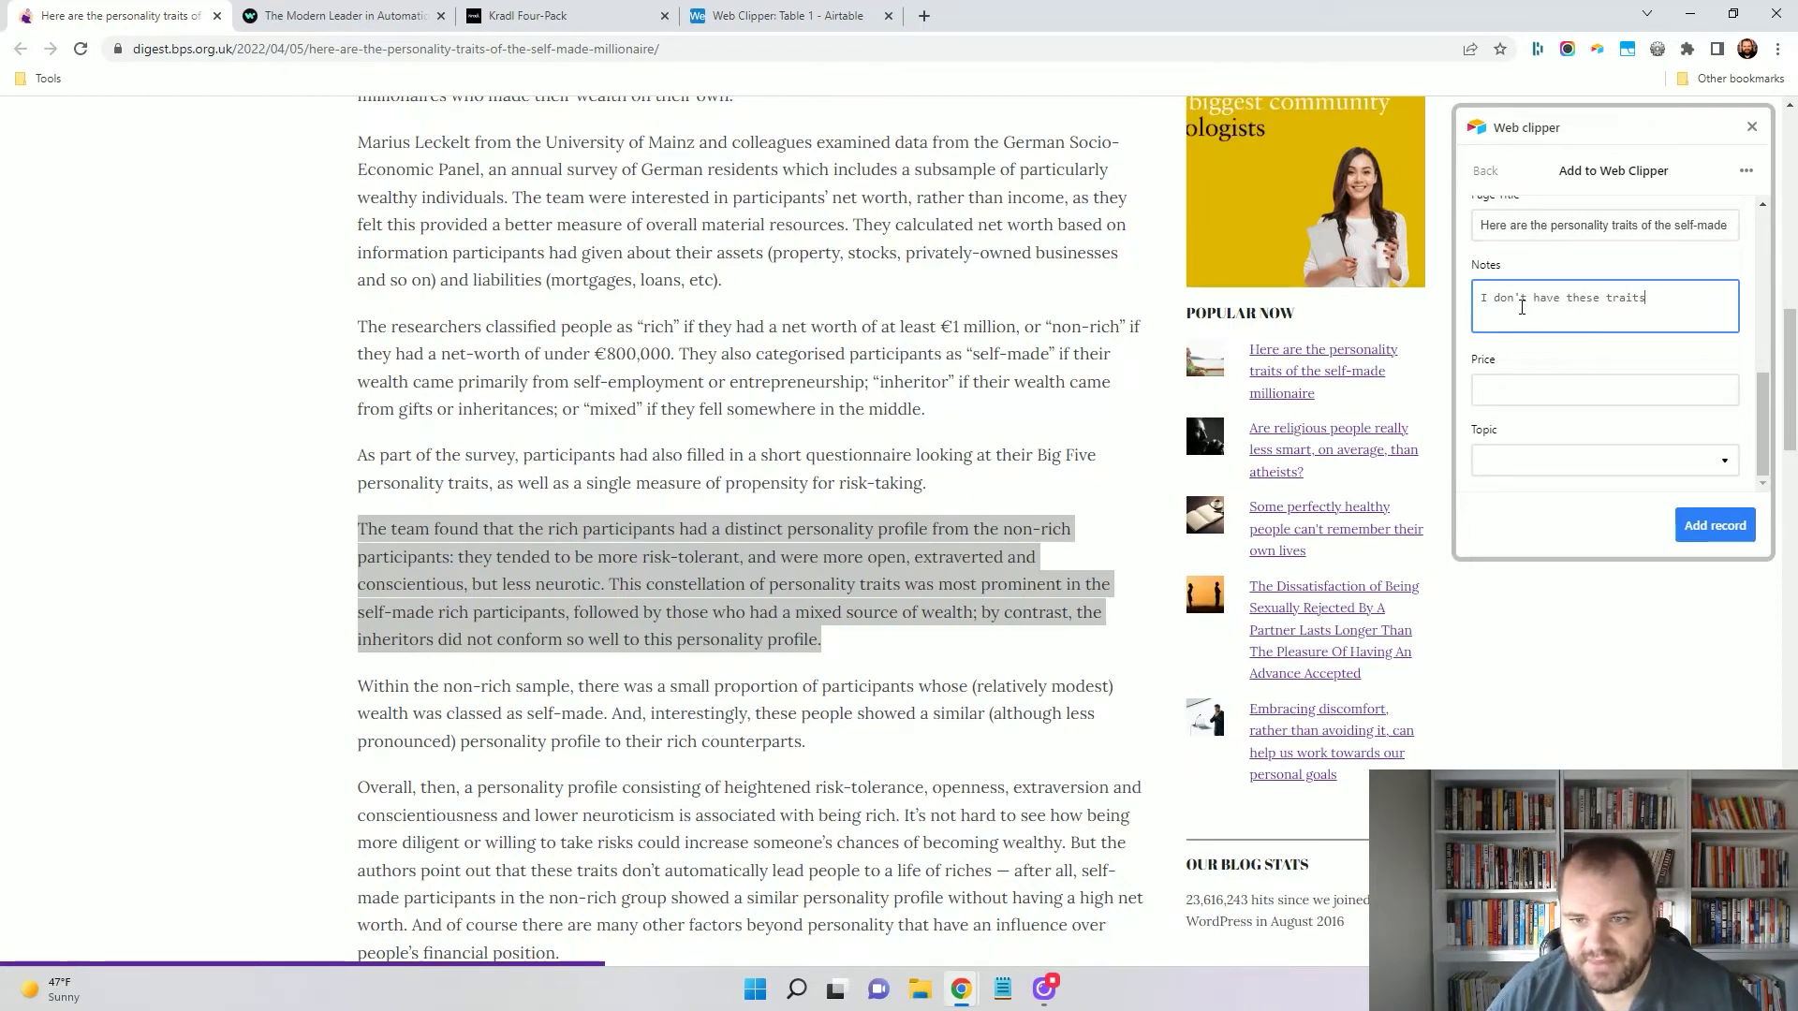
pyautogui.click(1582, 460)
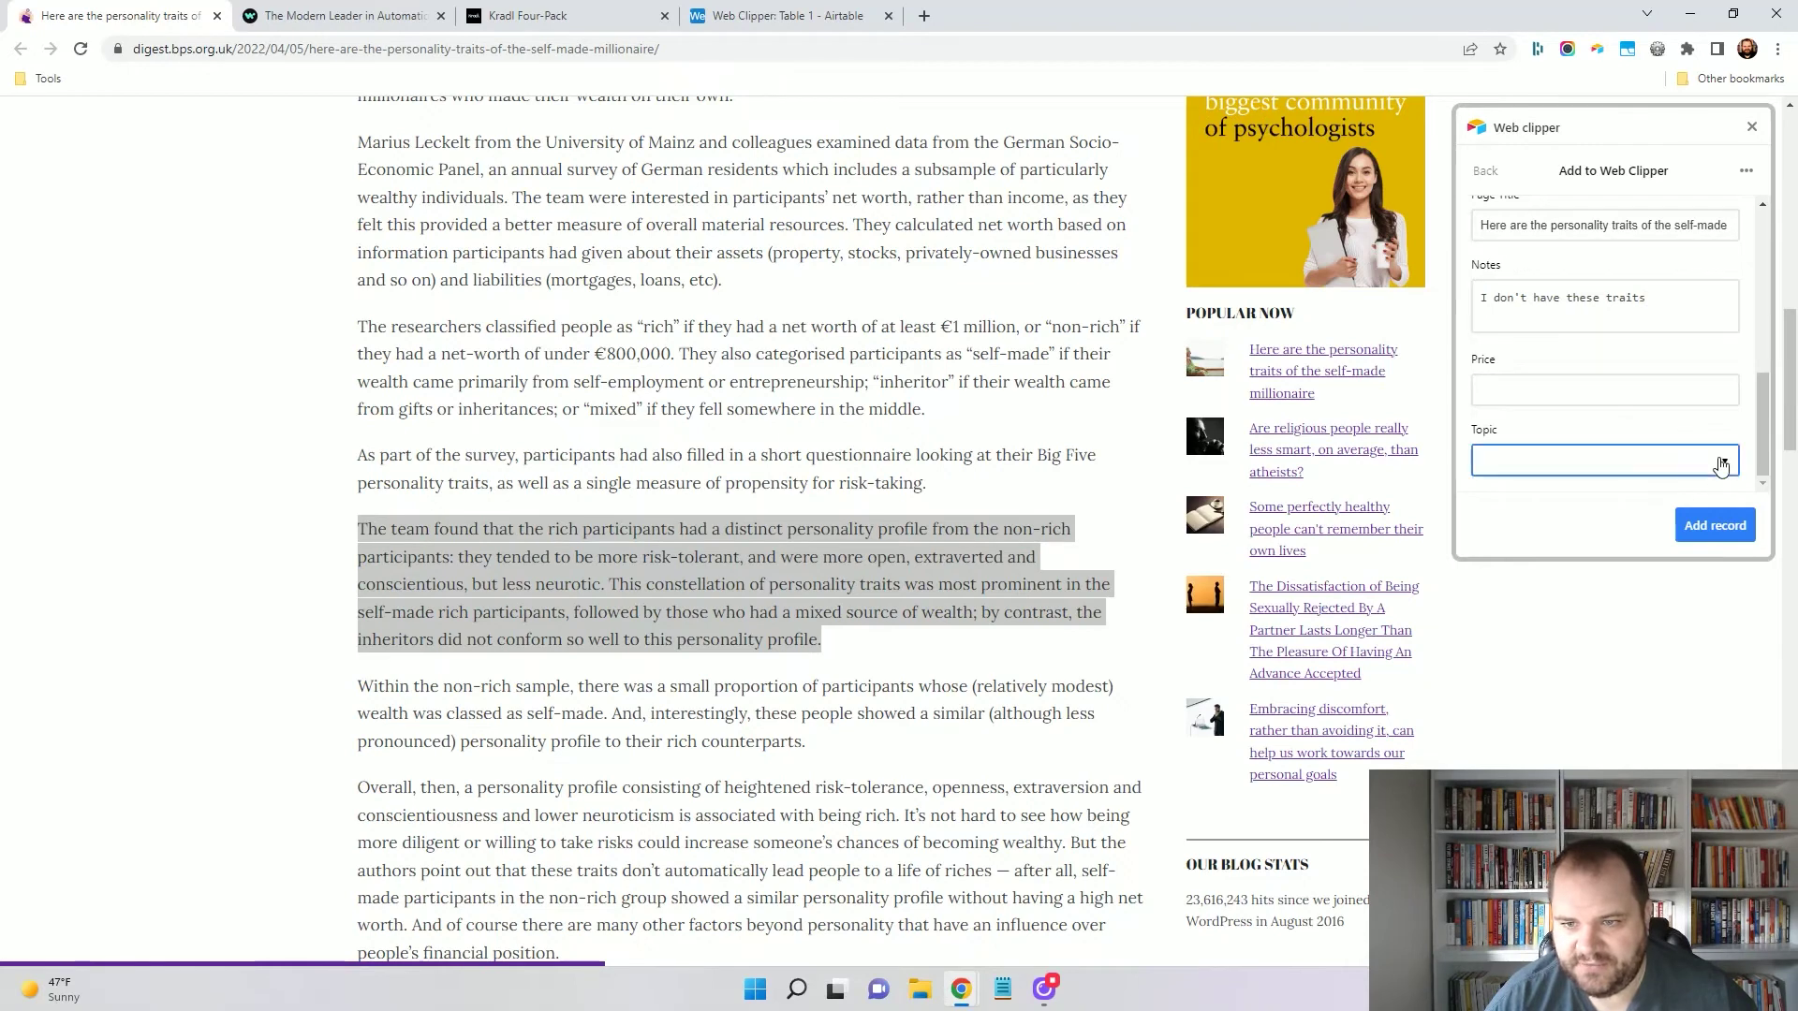
pyautogui.click(1549, 368)
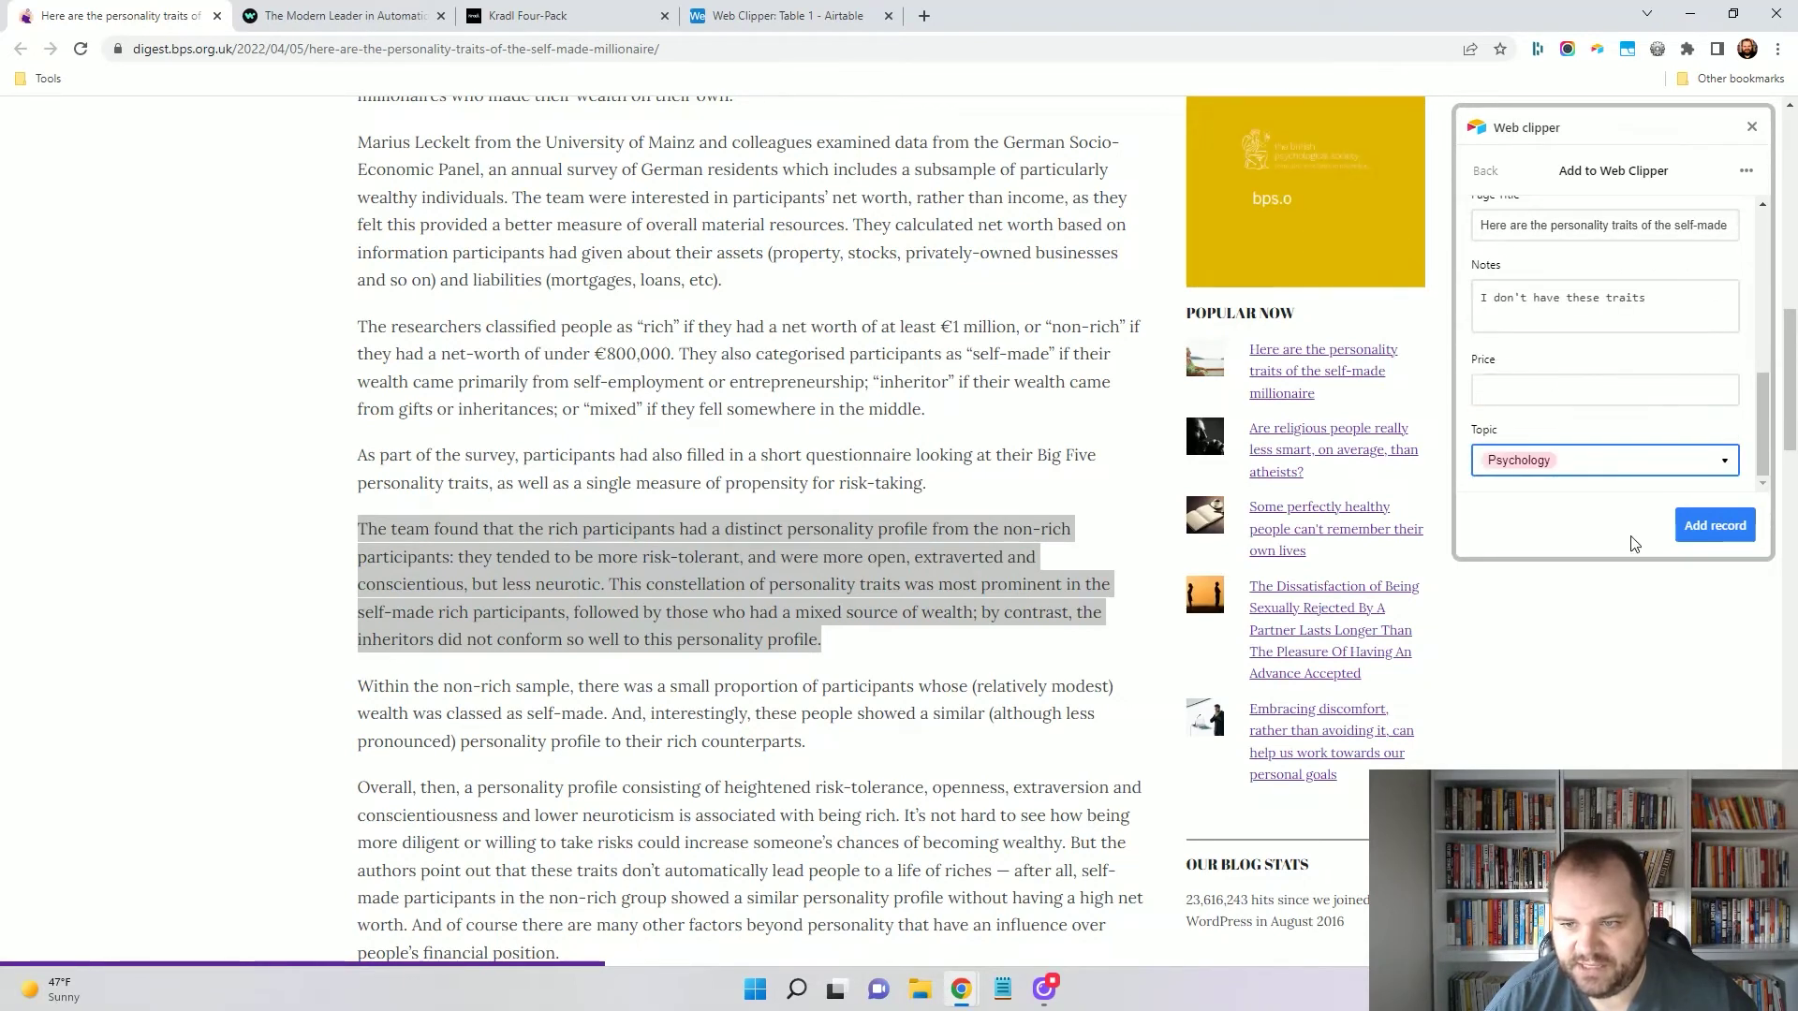
pyautogui.click(1714, 526)
# Review the new row 4 record in Airtable with the apps panel hidden, then go to Workato.
pyautogui.click(782, 16)
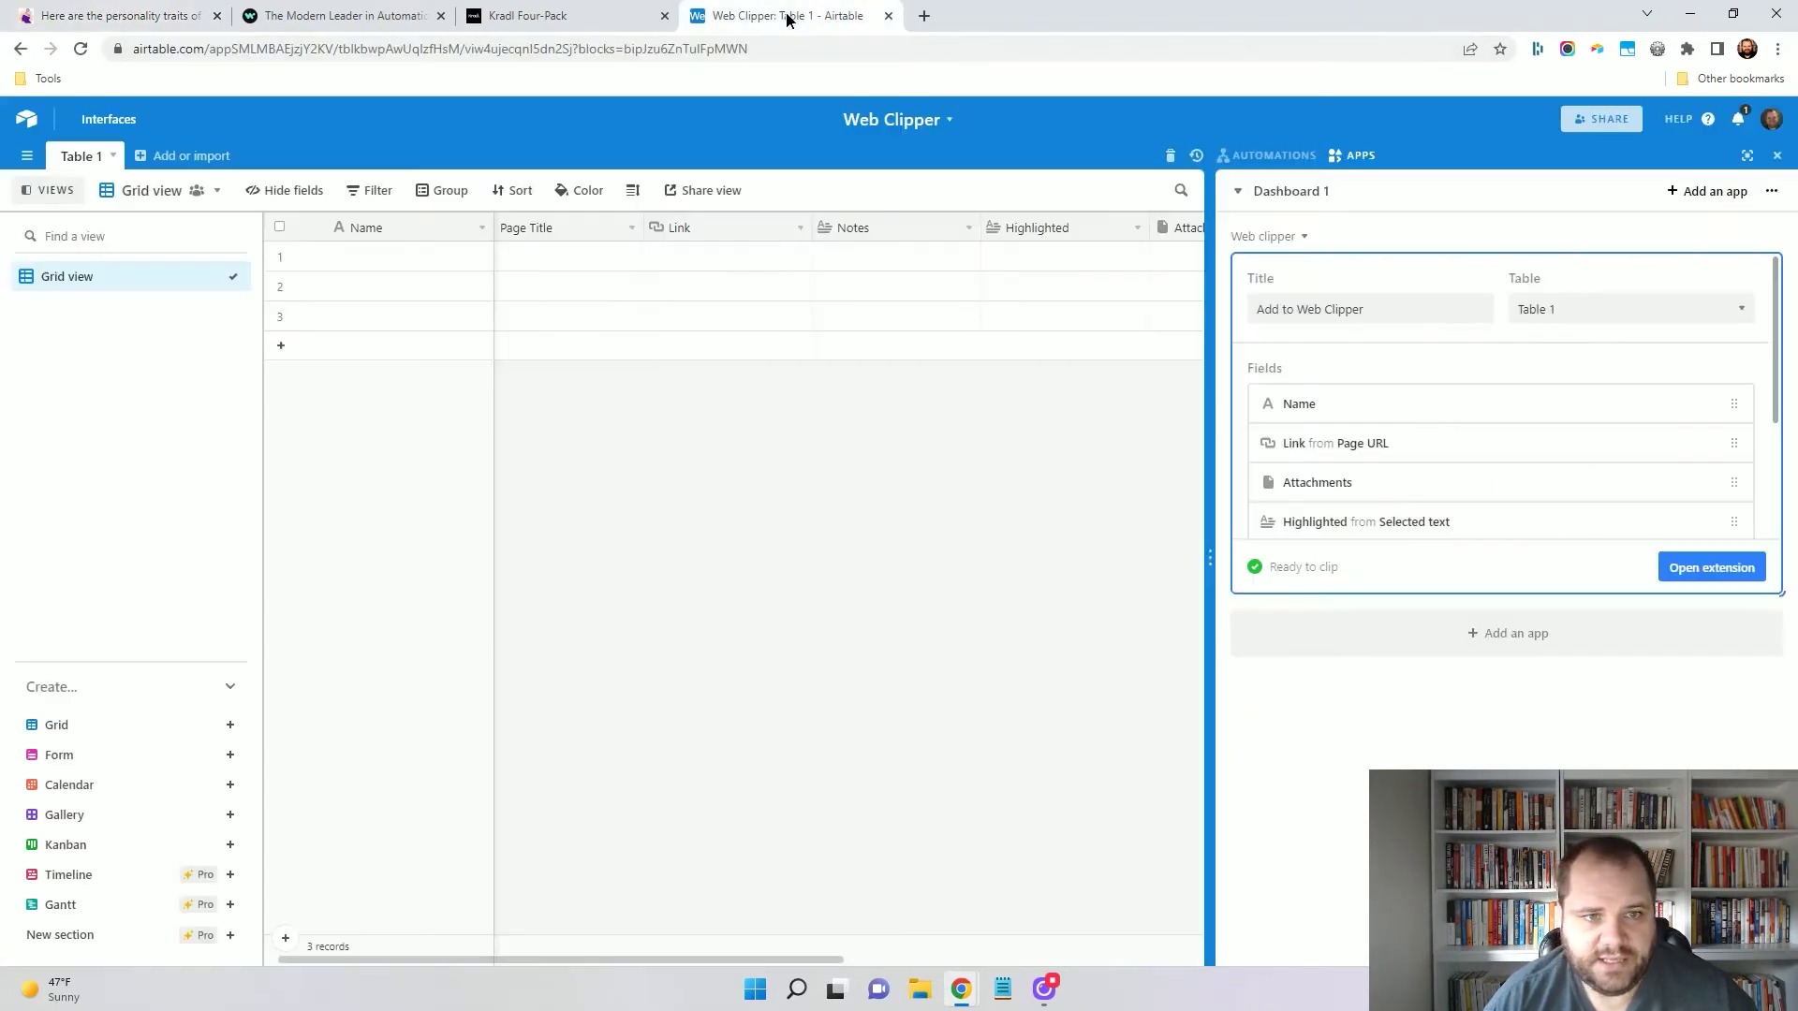
pyautogui.click(1776, 157)
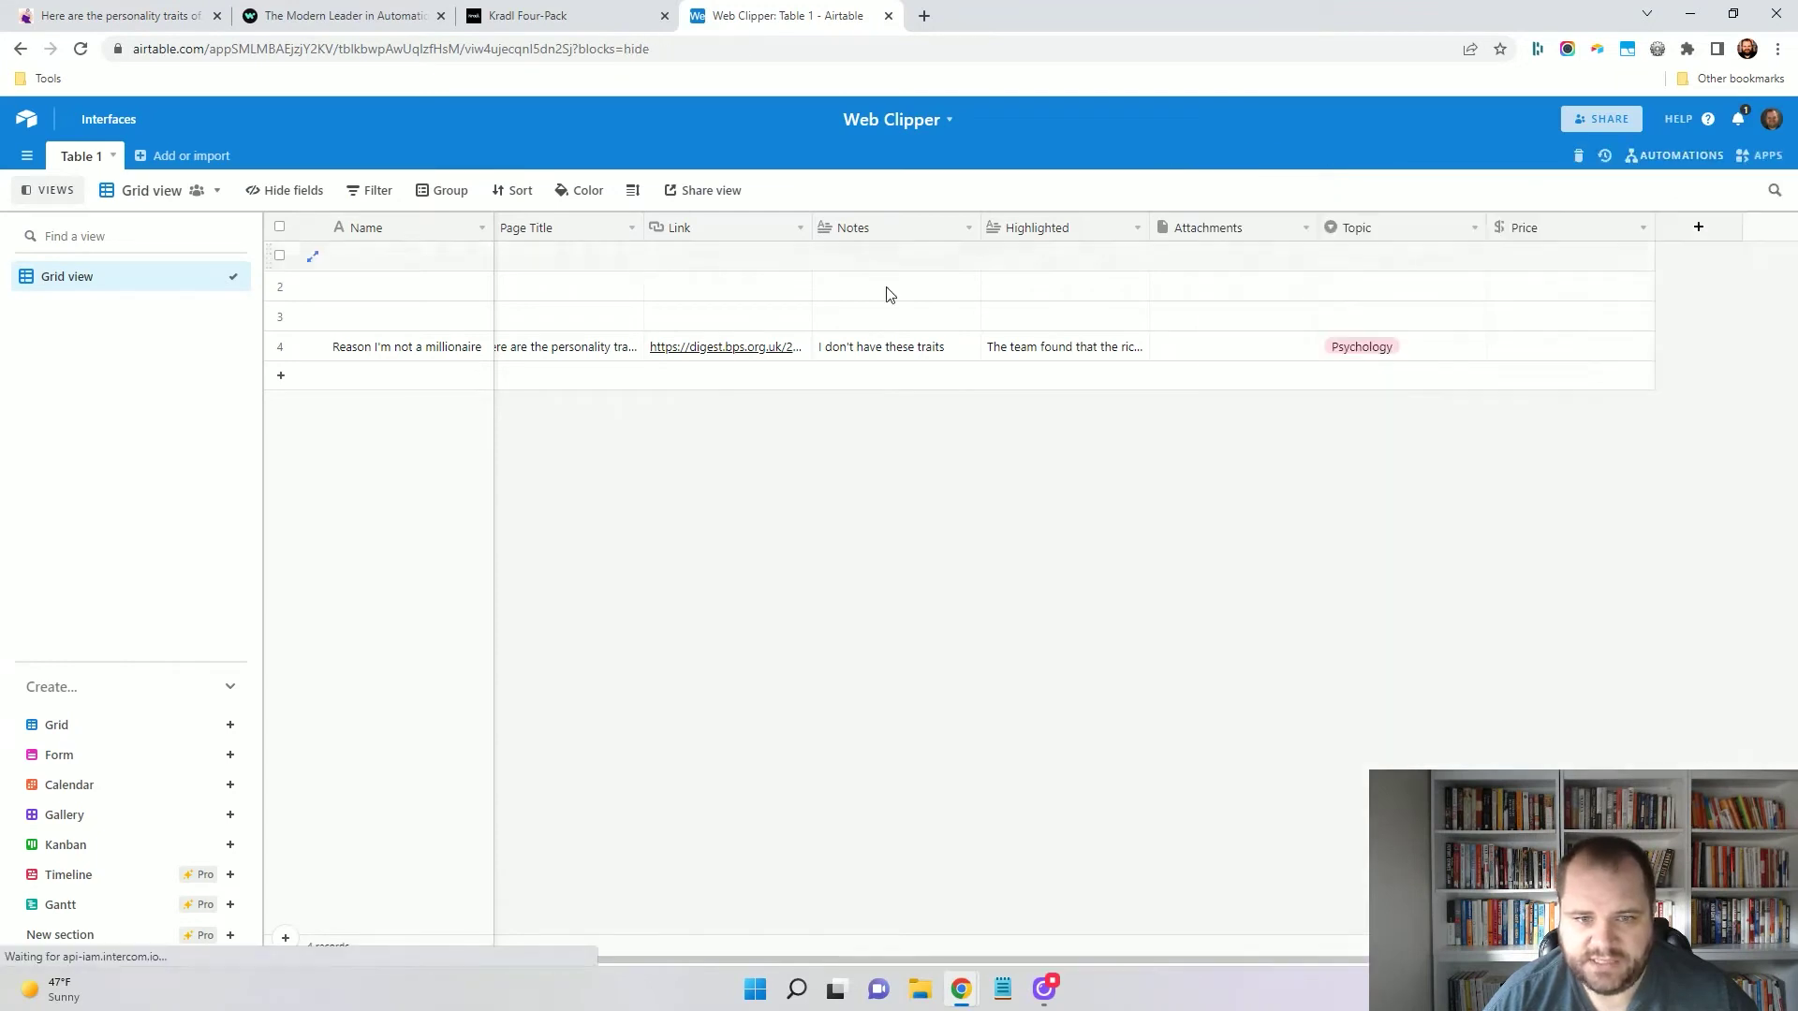
pyautogui.click(312, 350)
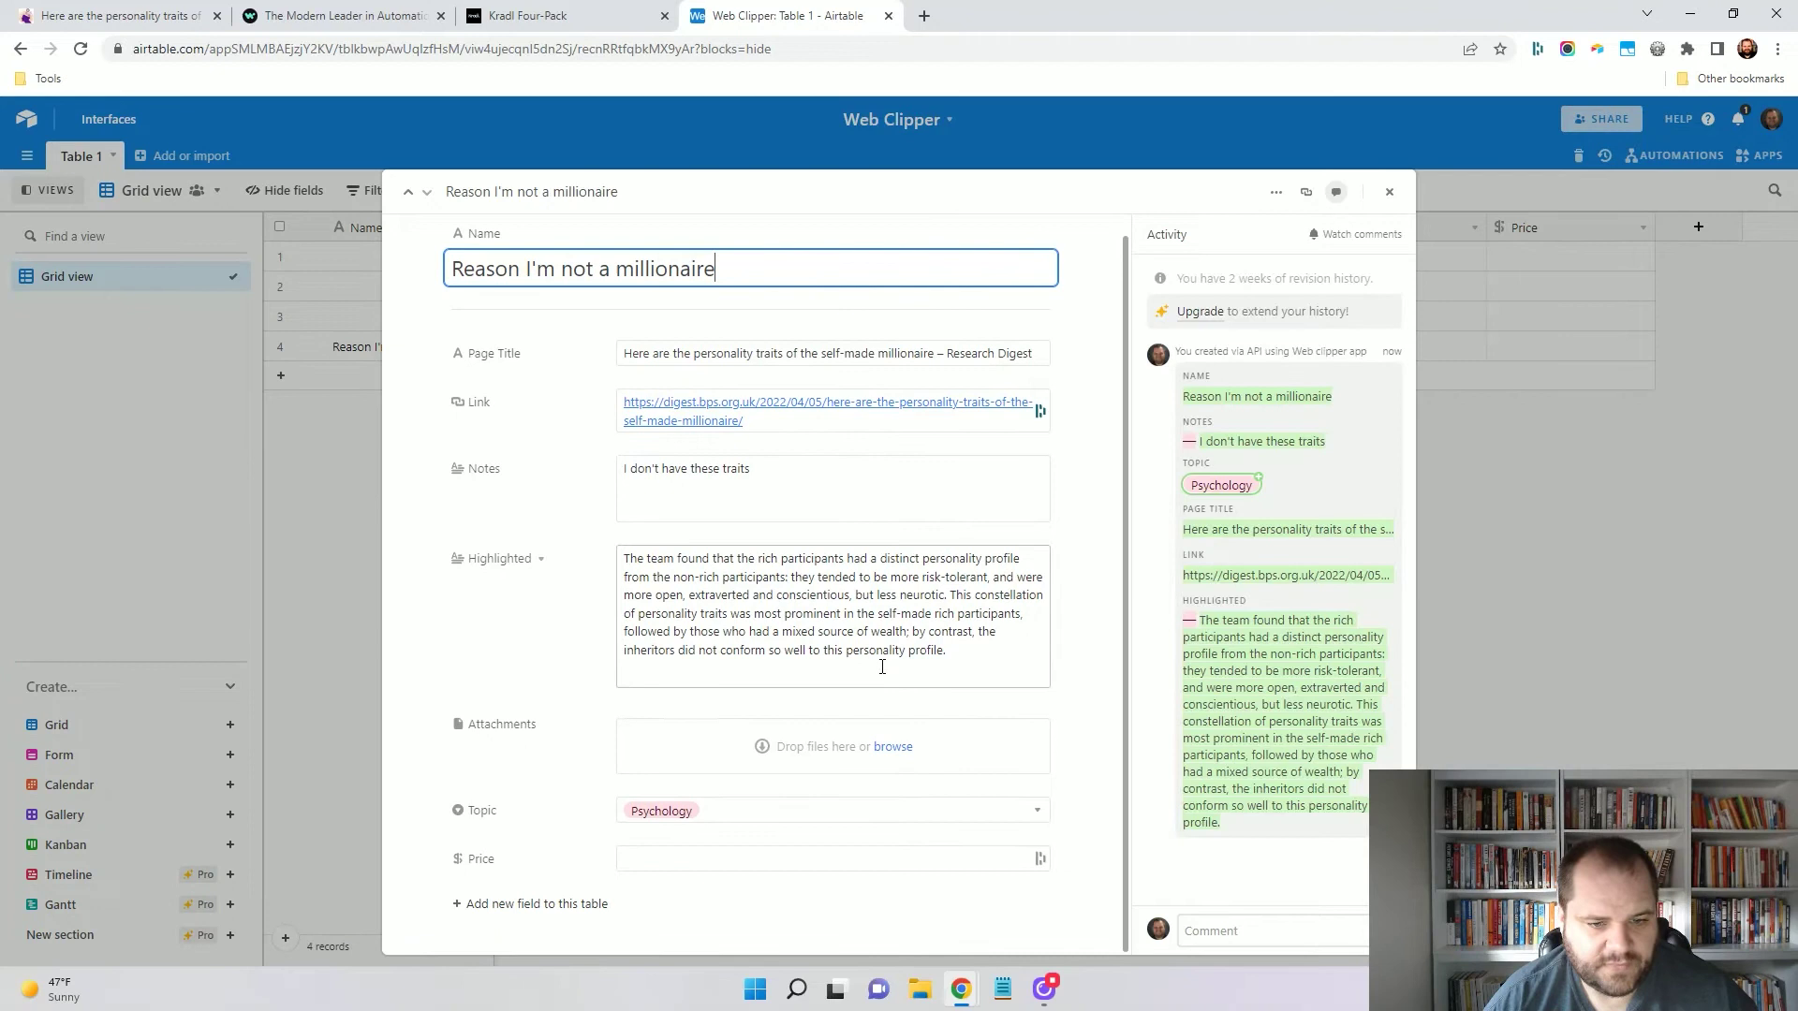
pyautogui.scroll(1, 1076, 468)
pyautogui.click(1391, 194)
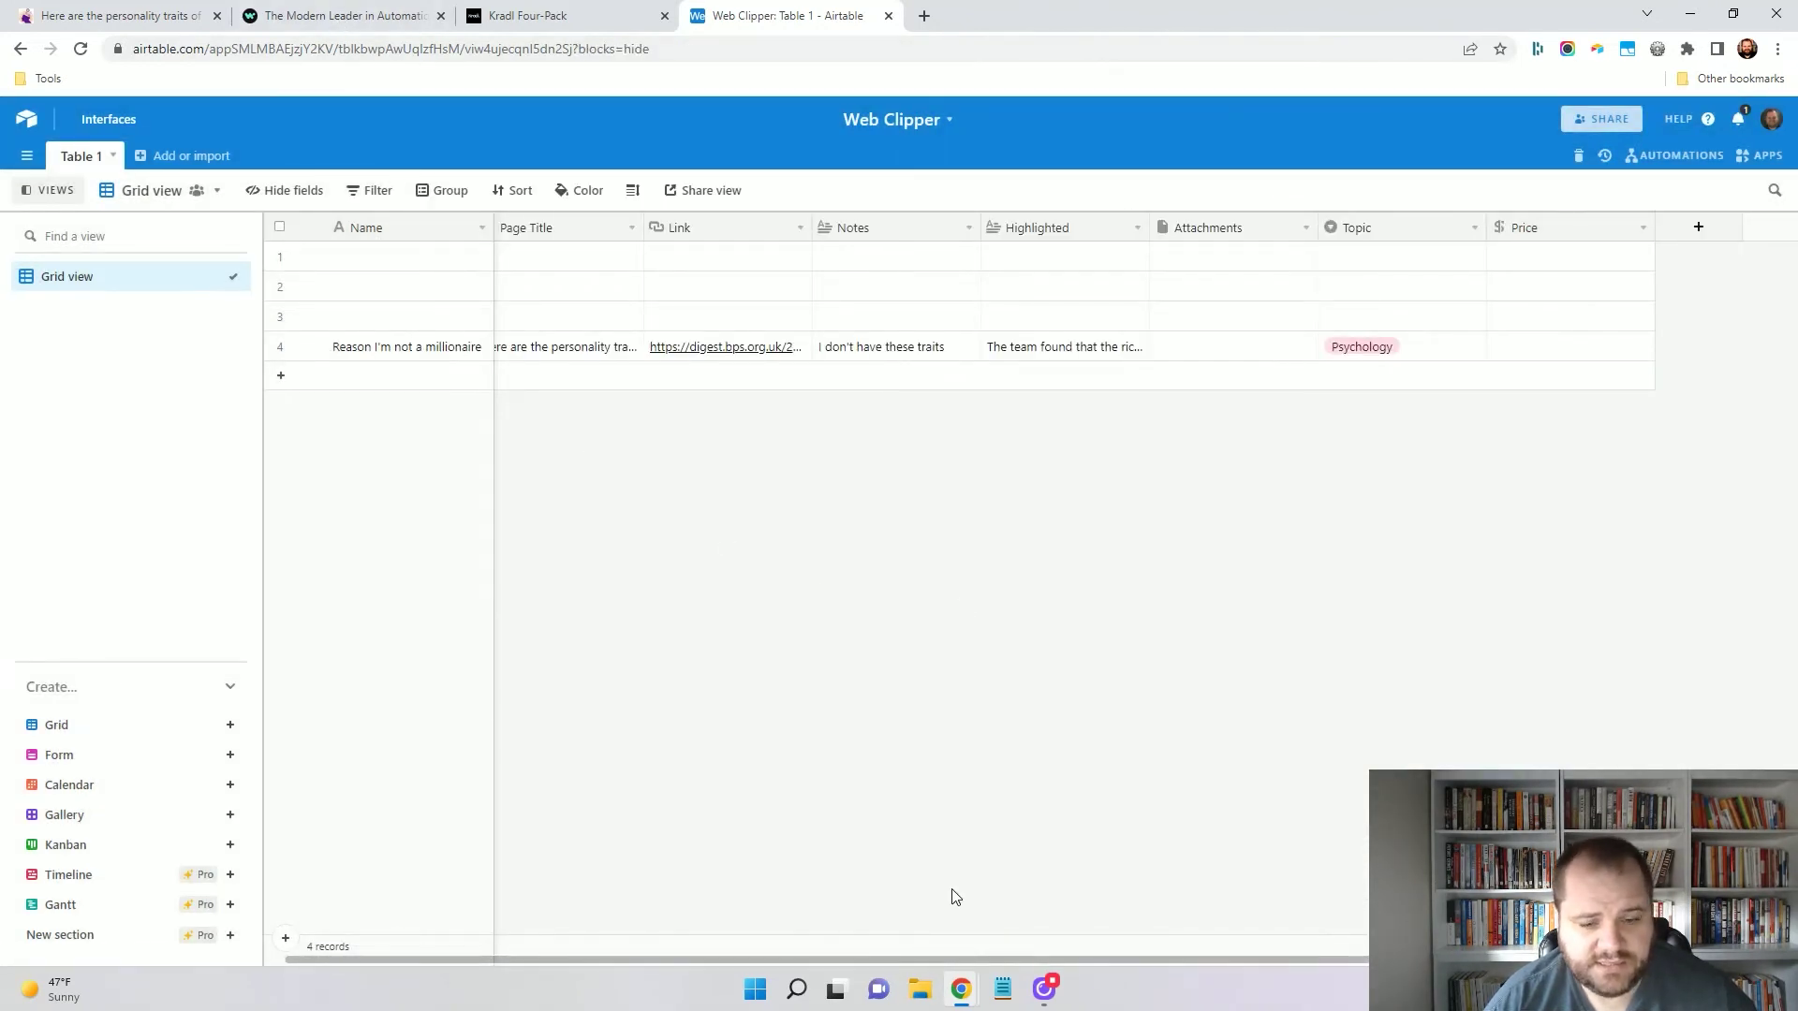
pyautogui.click(290, 16)
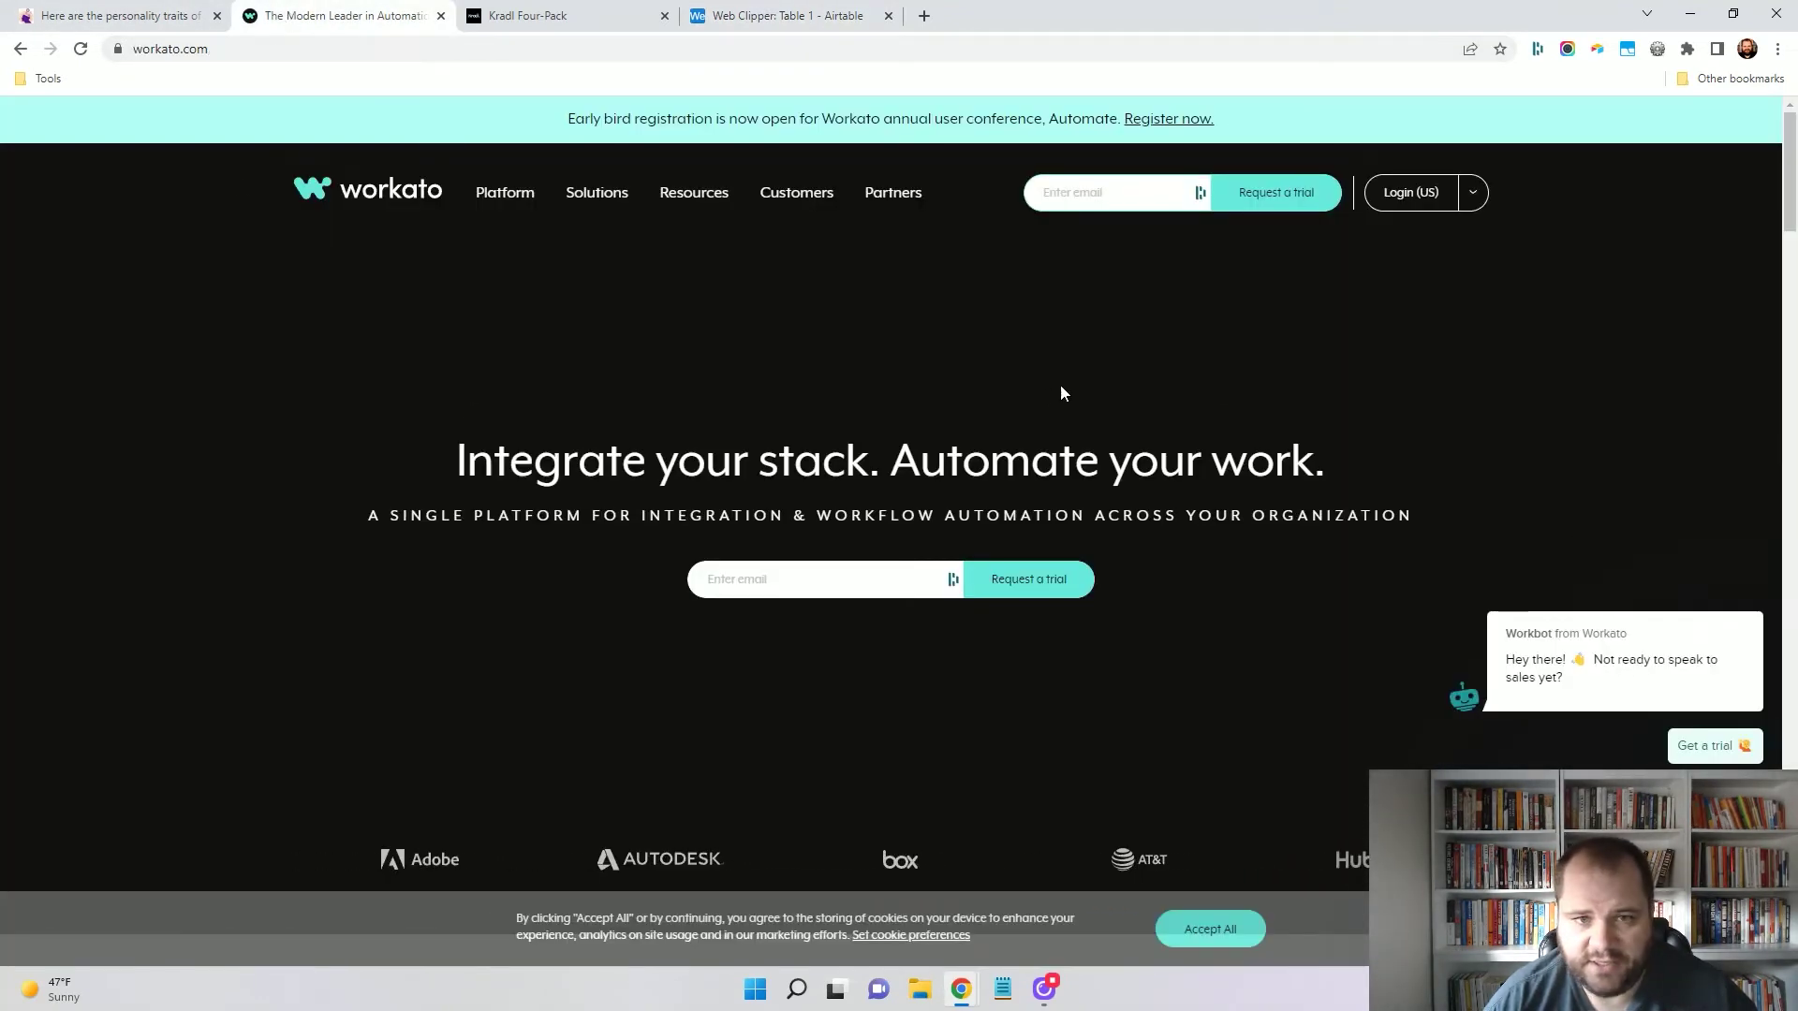
# Start a clipper record named 'Workato' with a full-page screenshot attached.
pyautogui.click(1597, 52)
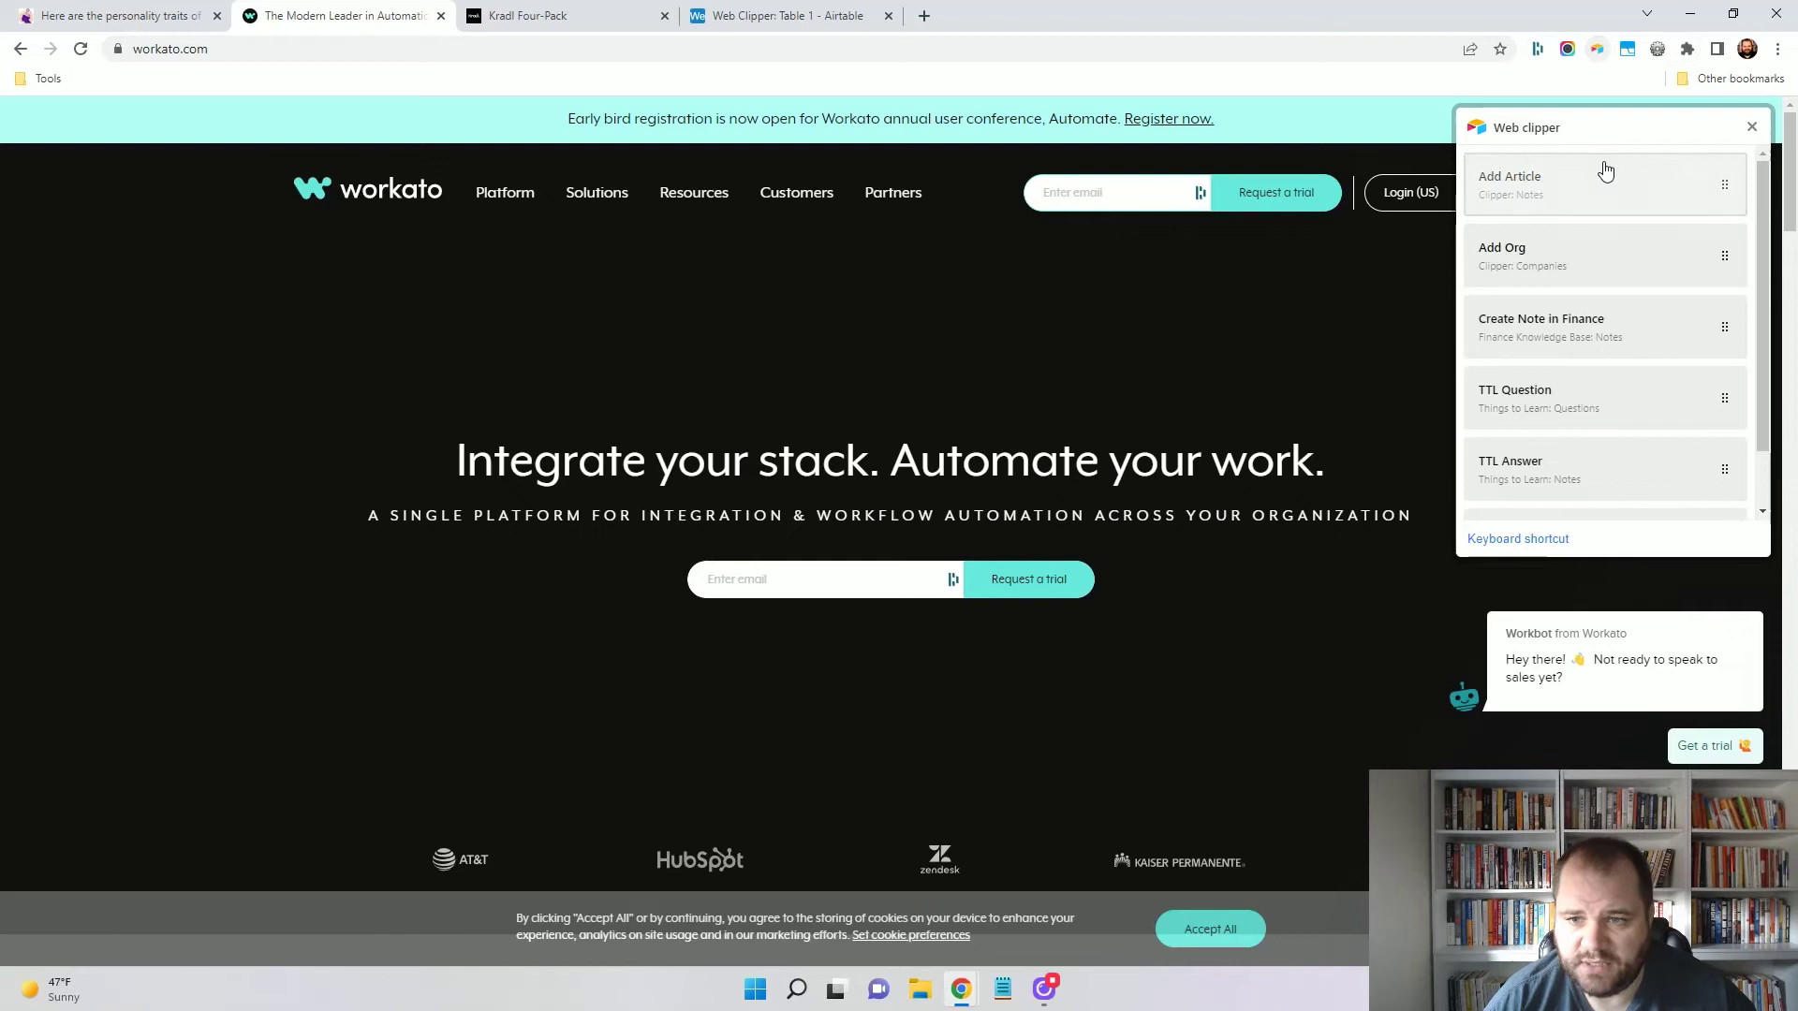
pyautogui.scroll(-1, 1603, 297)
pyautogui.click(1581, 476)
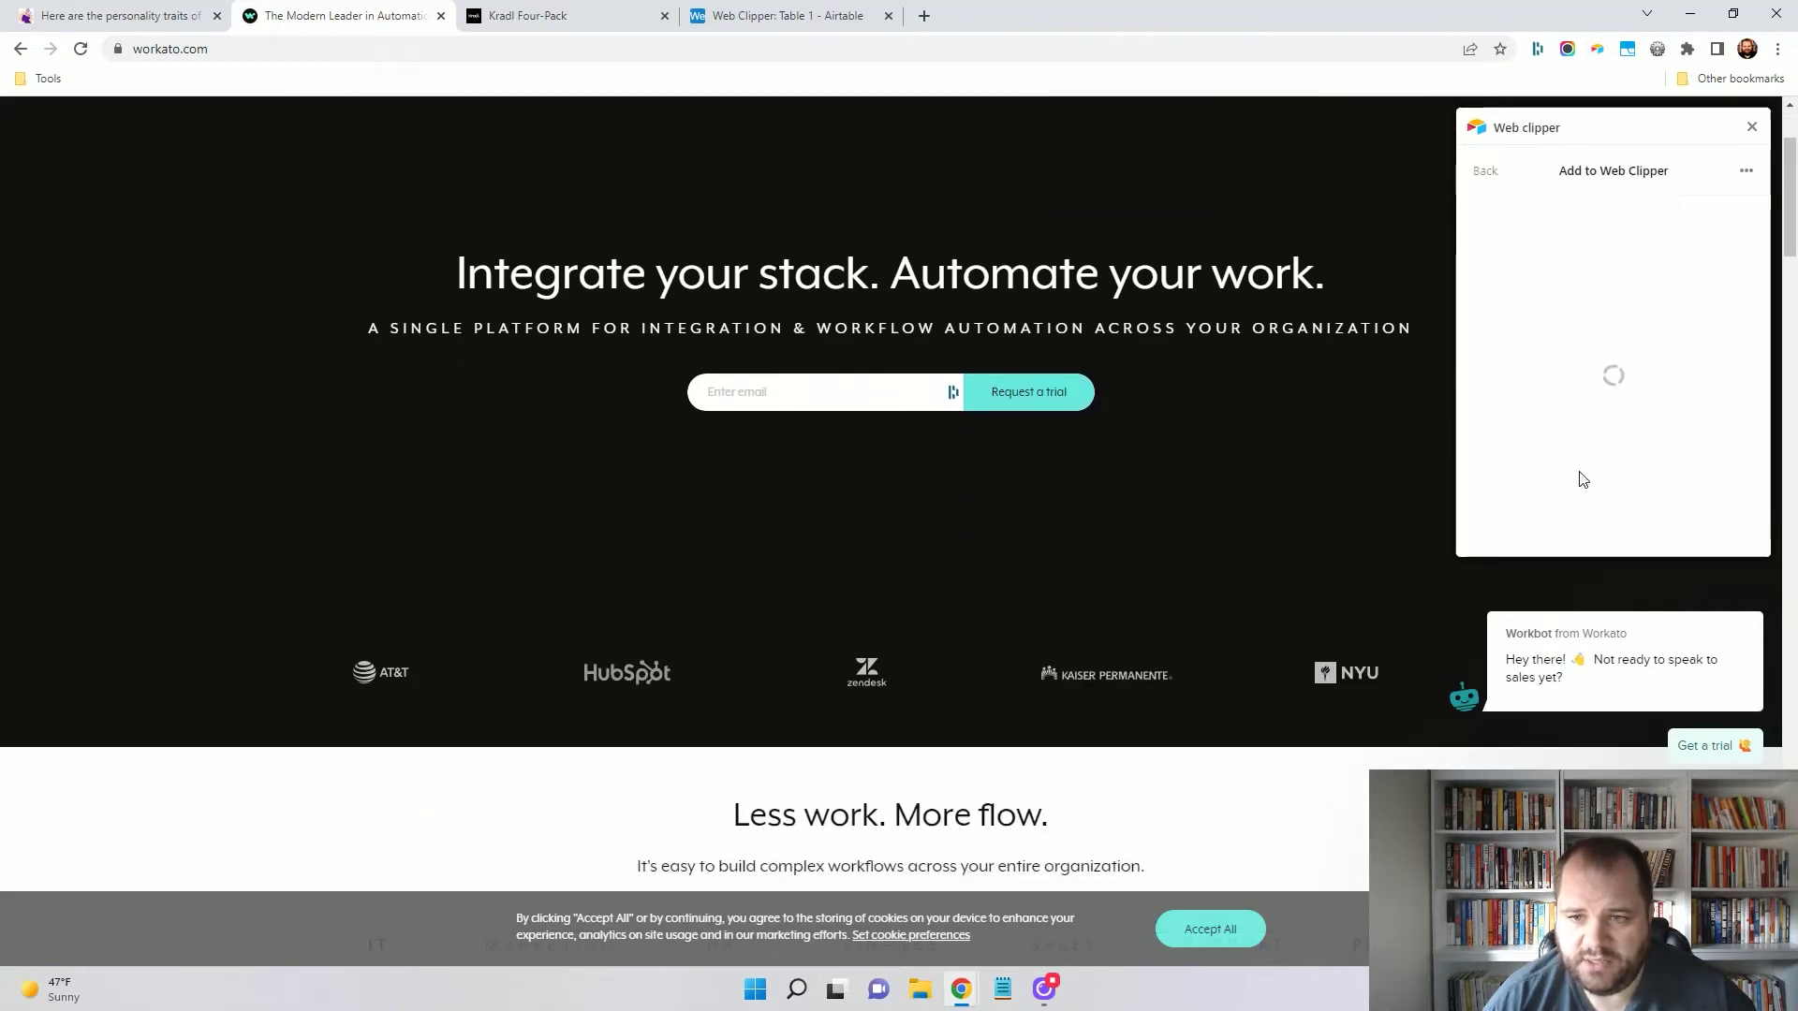
pyautogui.write('Wor')
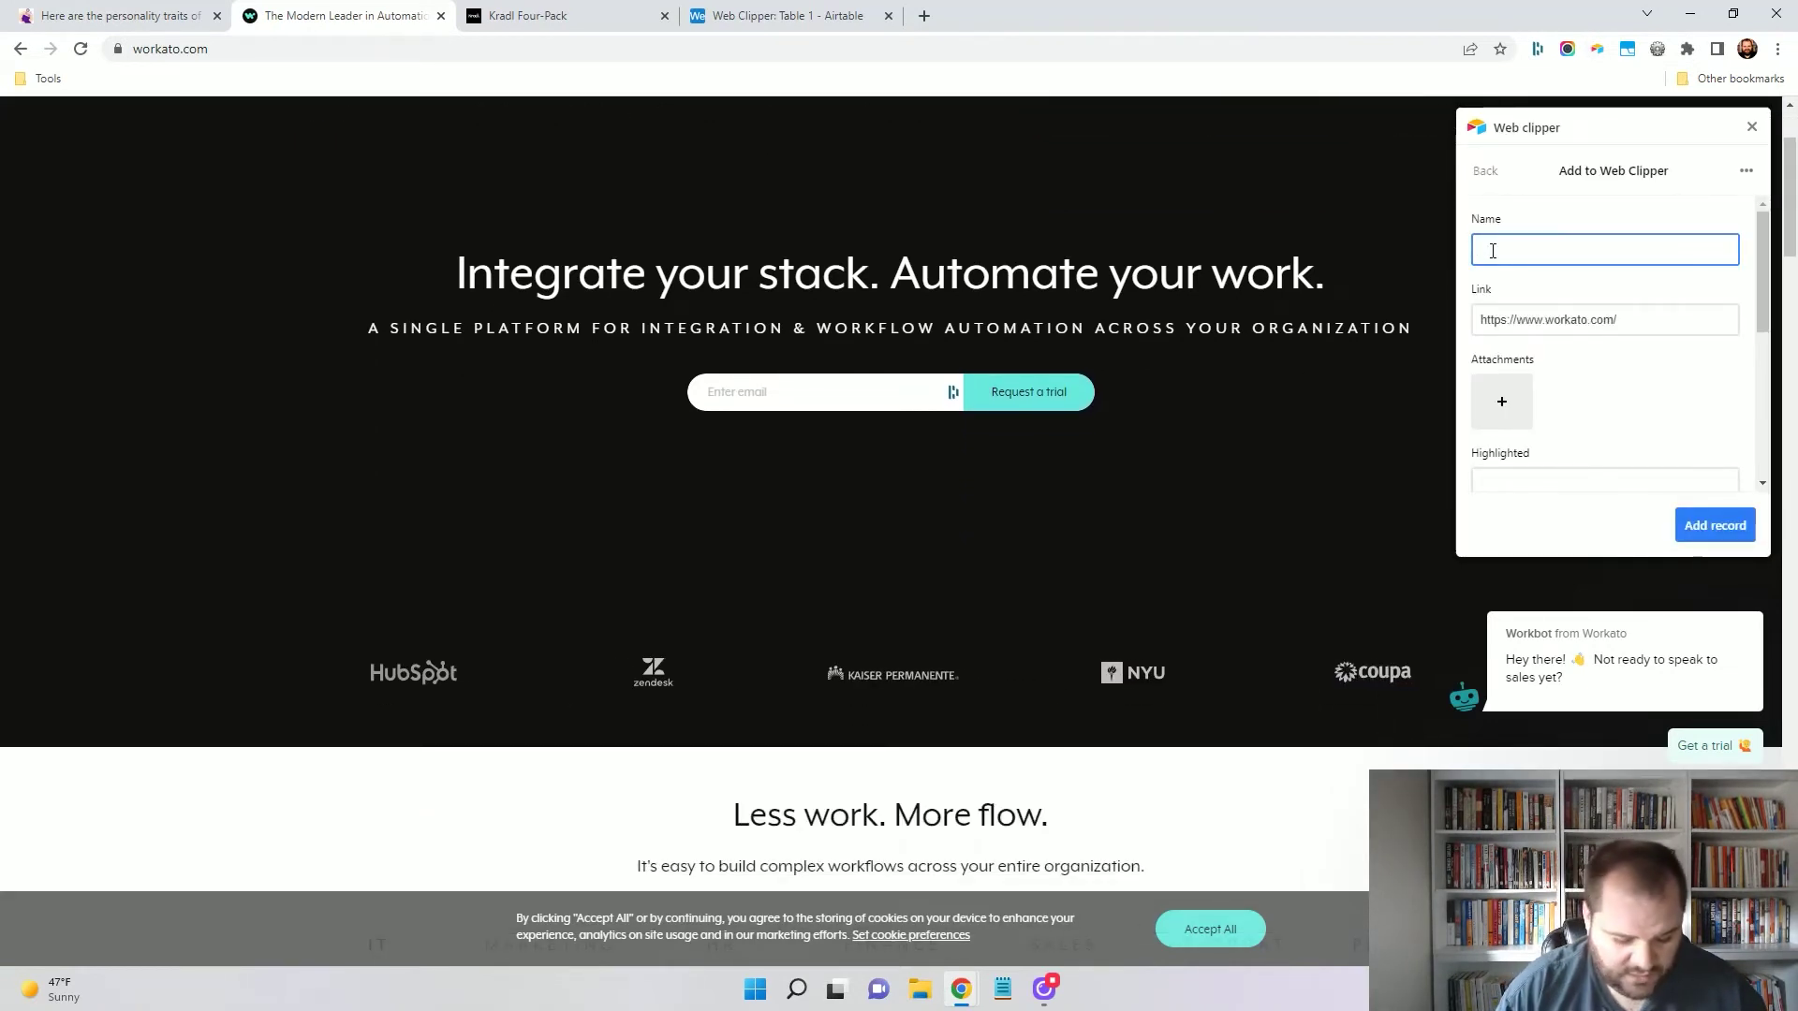
pyautogui.write('kato')
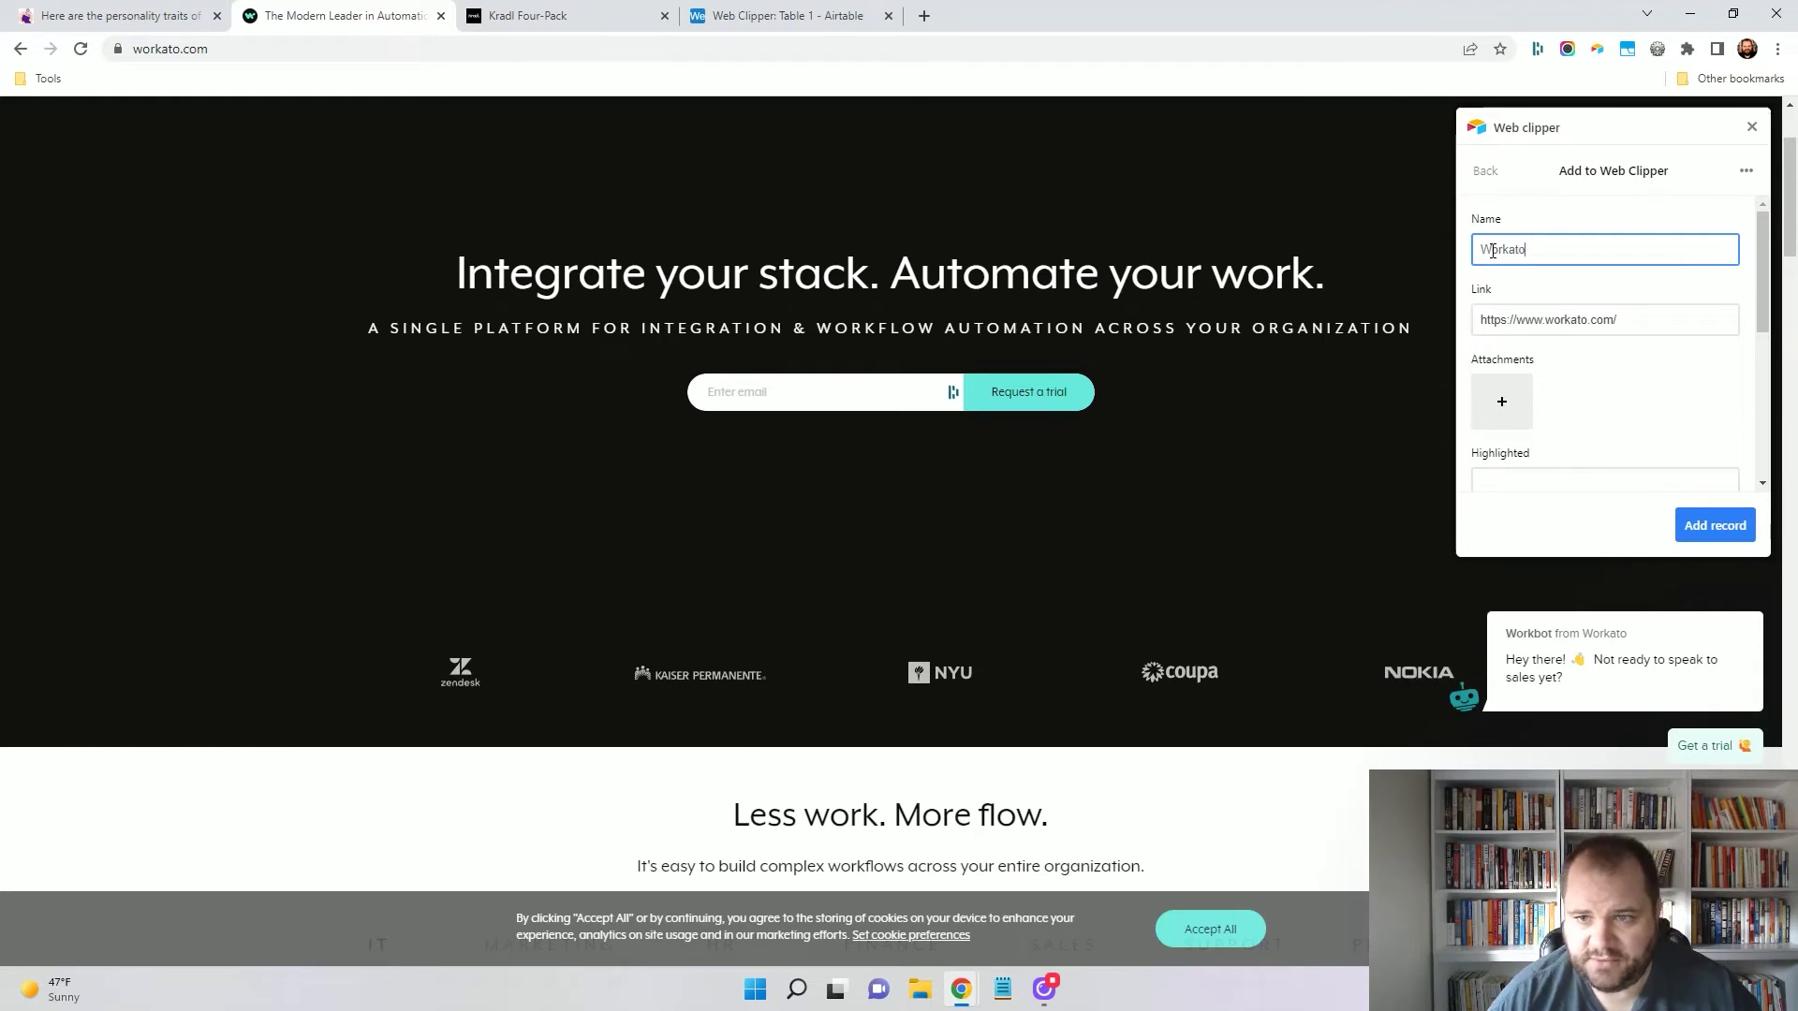
pyautogui.scroll(-1, 1622, 353)
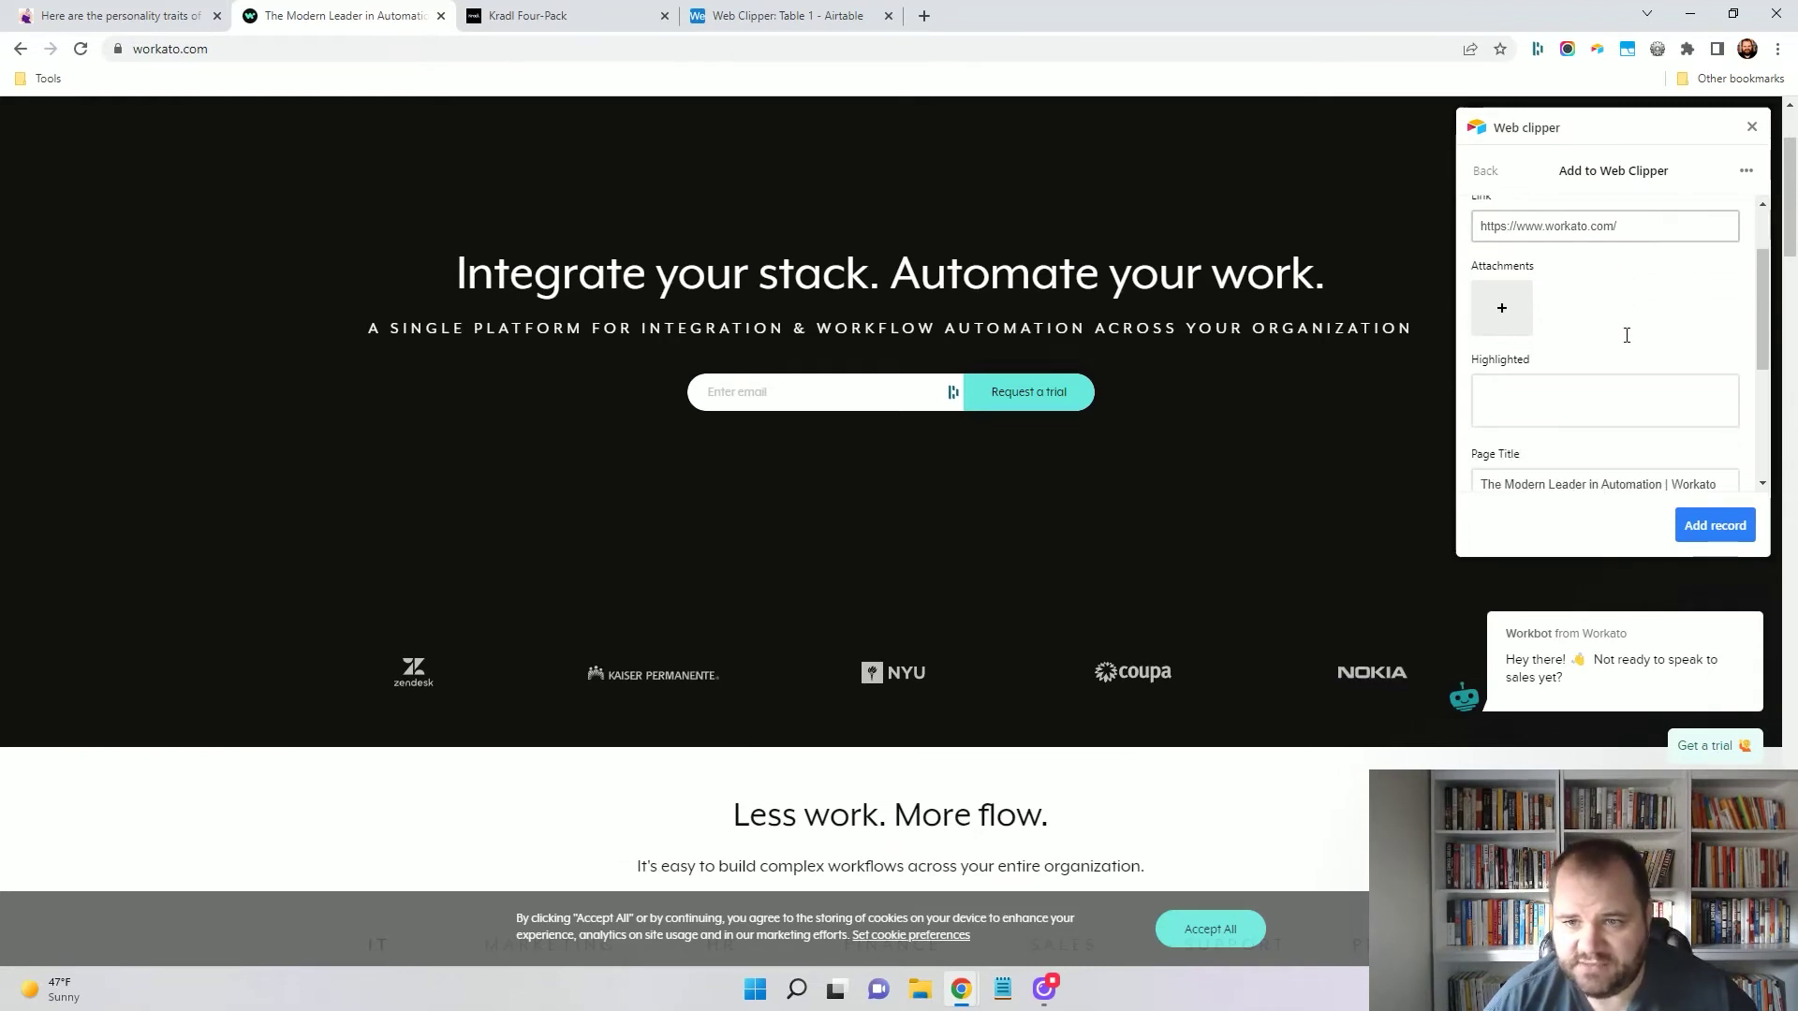
pyautogui.click(1523, 323)
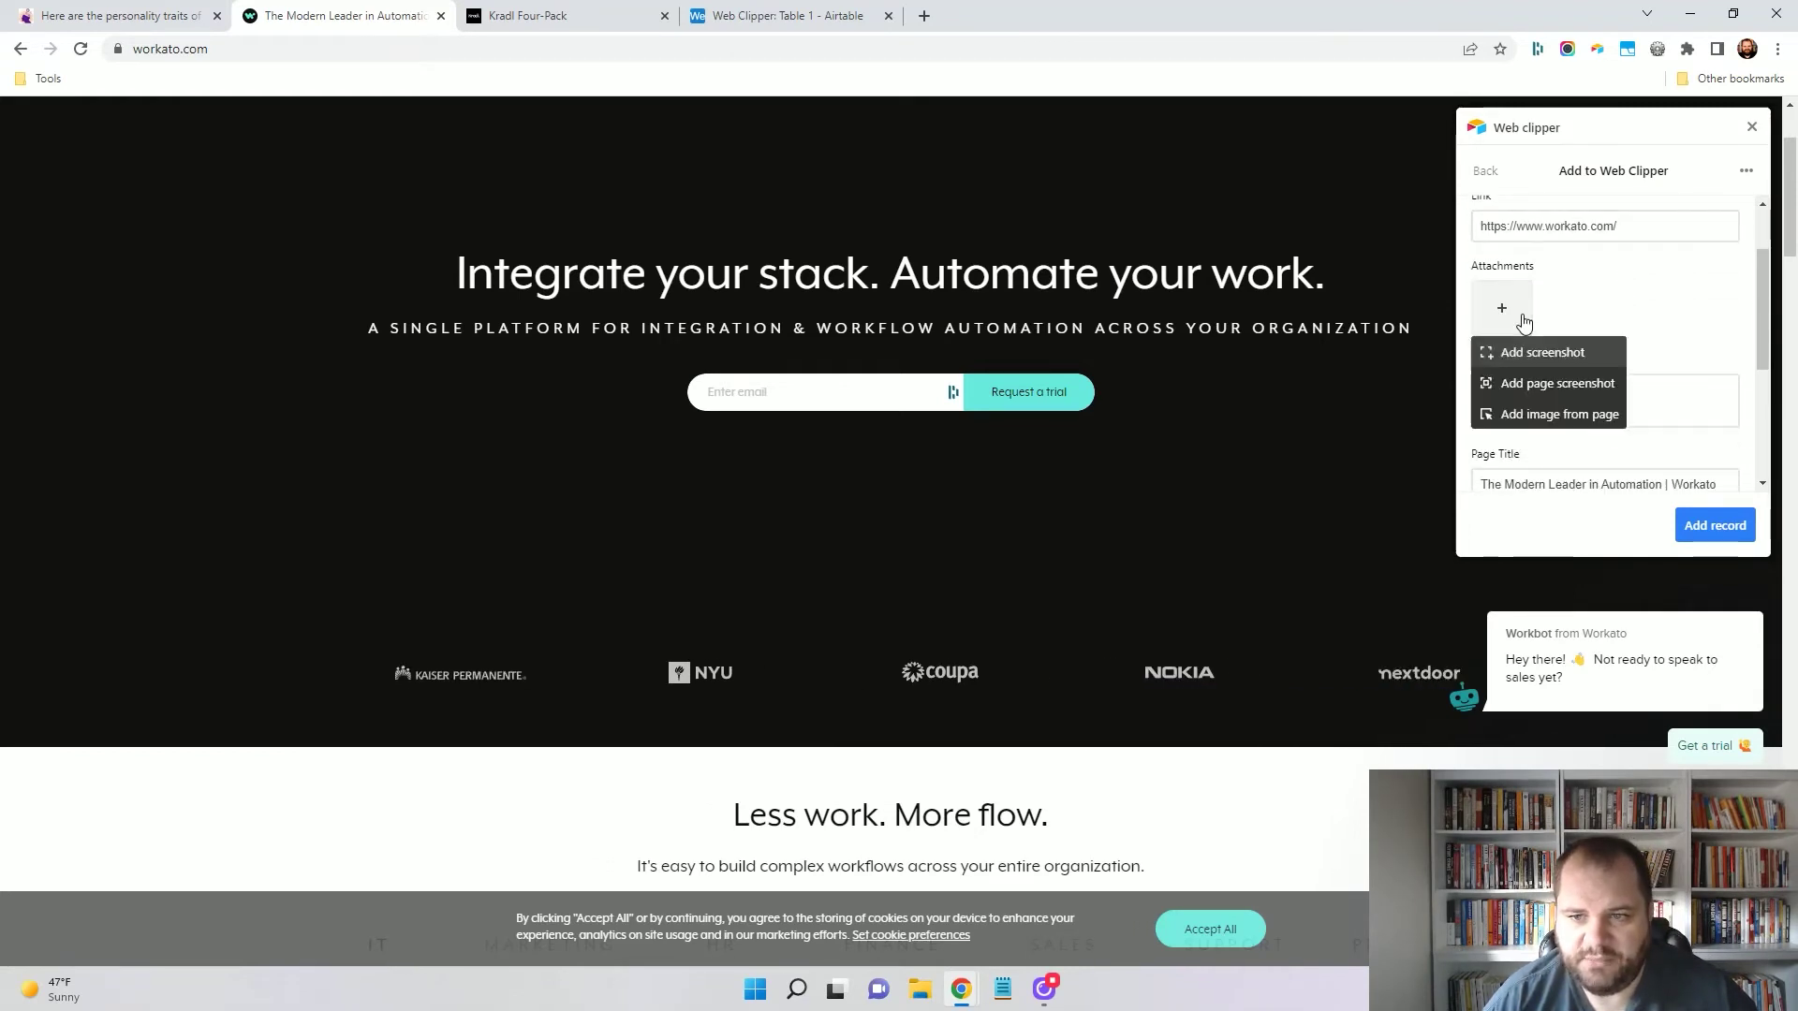
pyautogui.click(1536, 387)
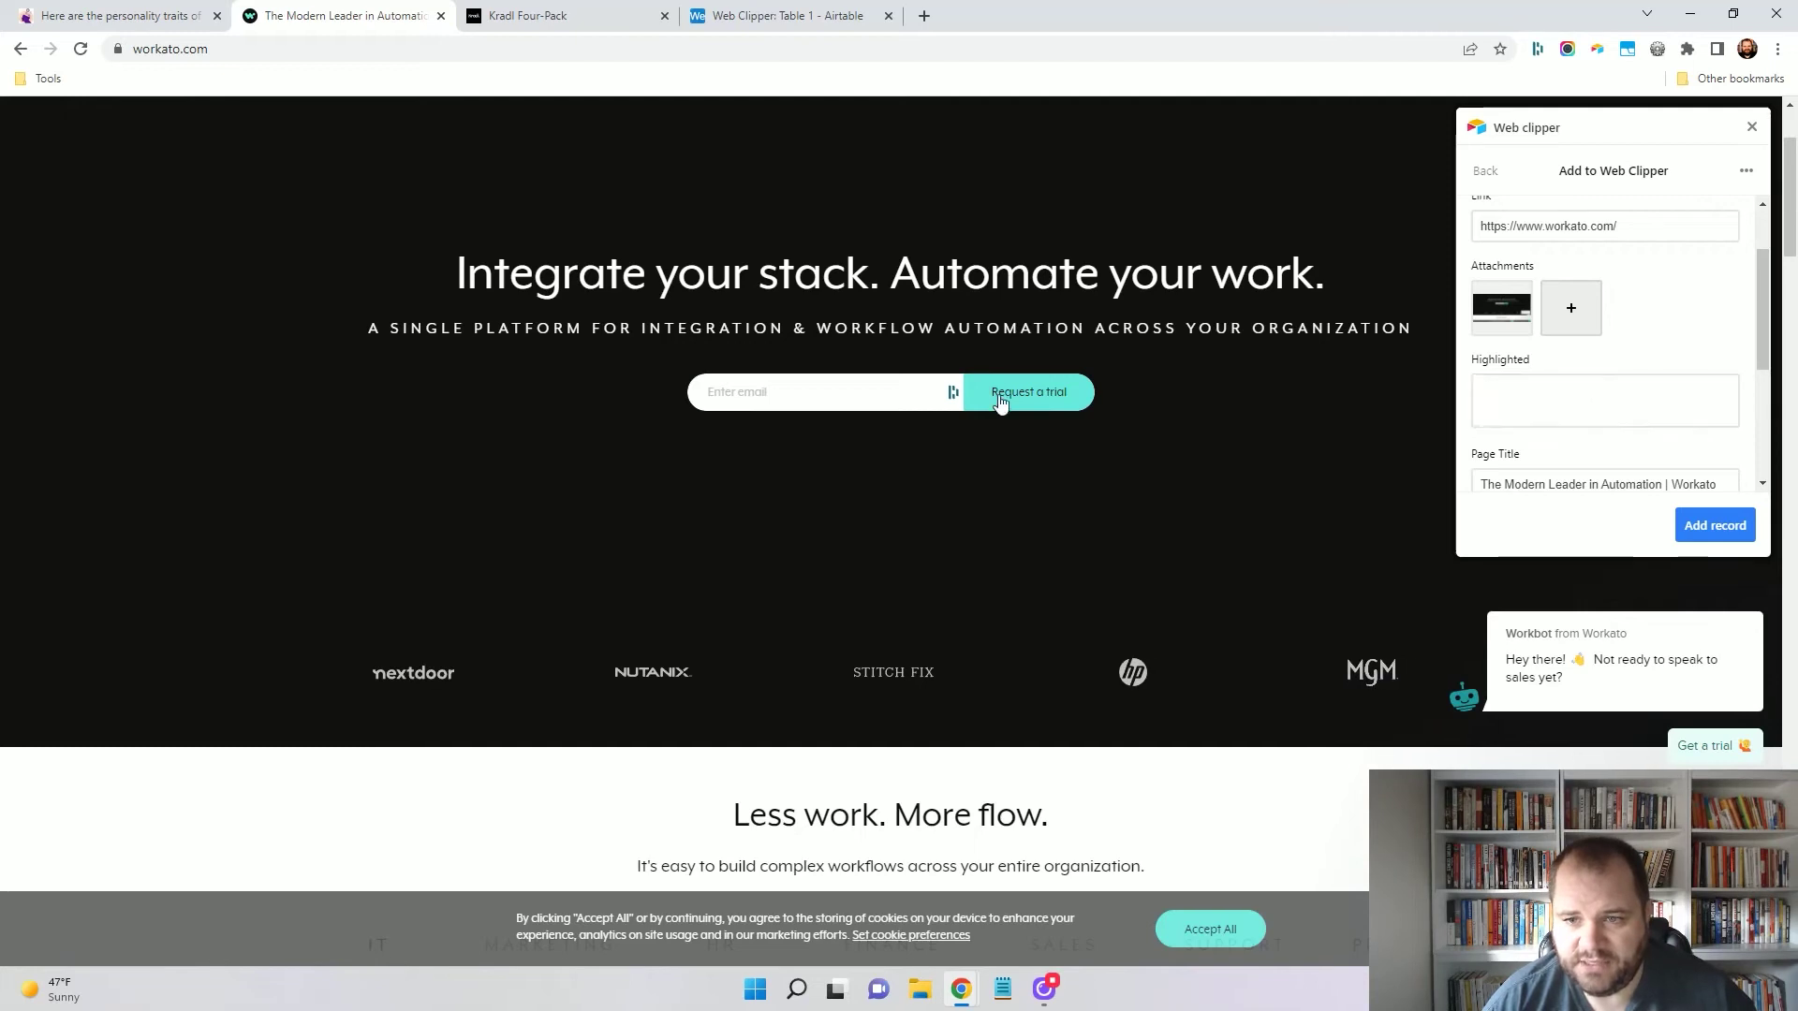
# Add the note 'iPaas', set Topic to Company, save the record and close the clipper.
pyautogui.scroll(-2, 1540, 393)
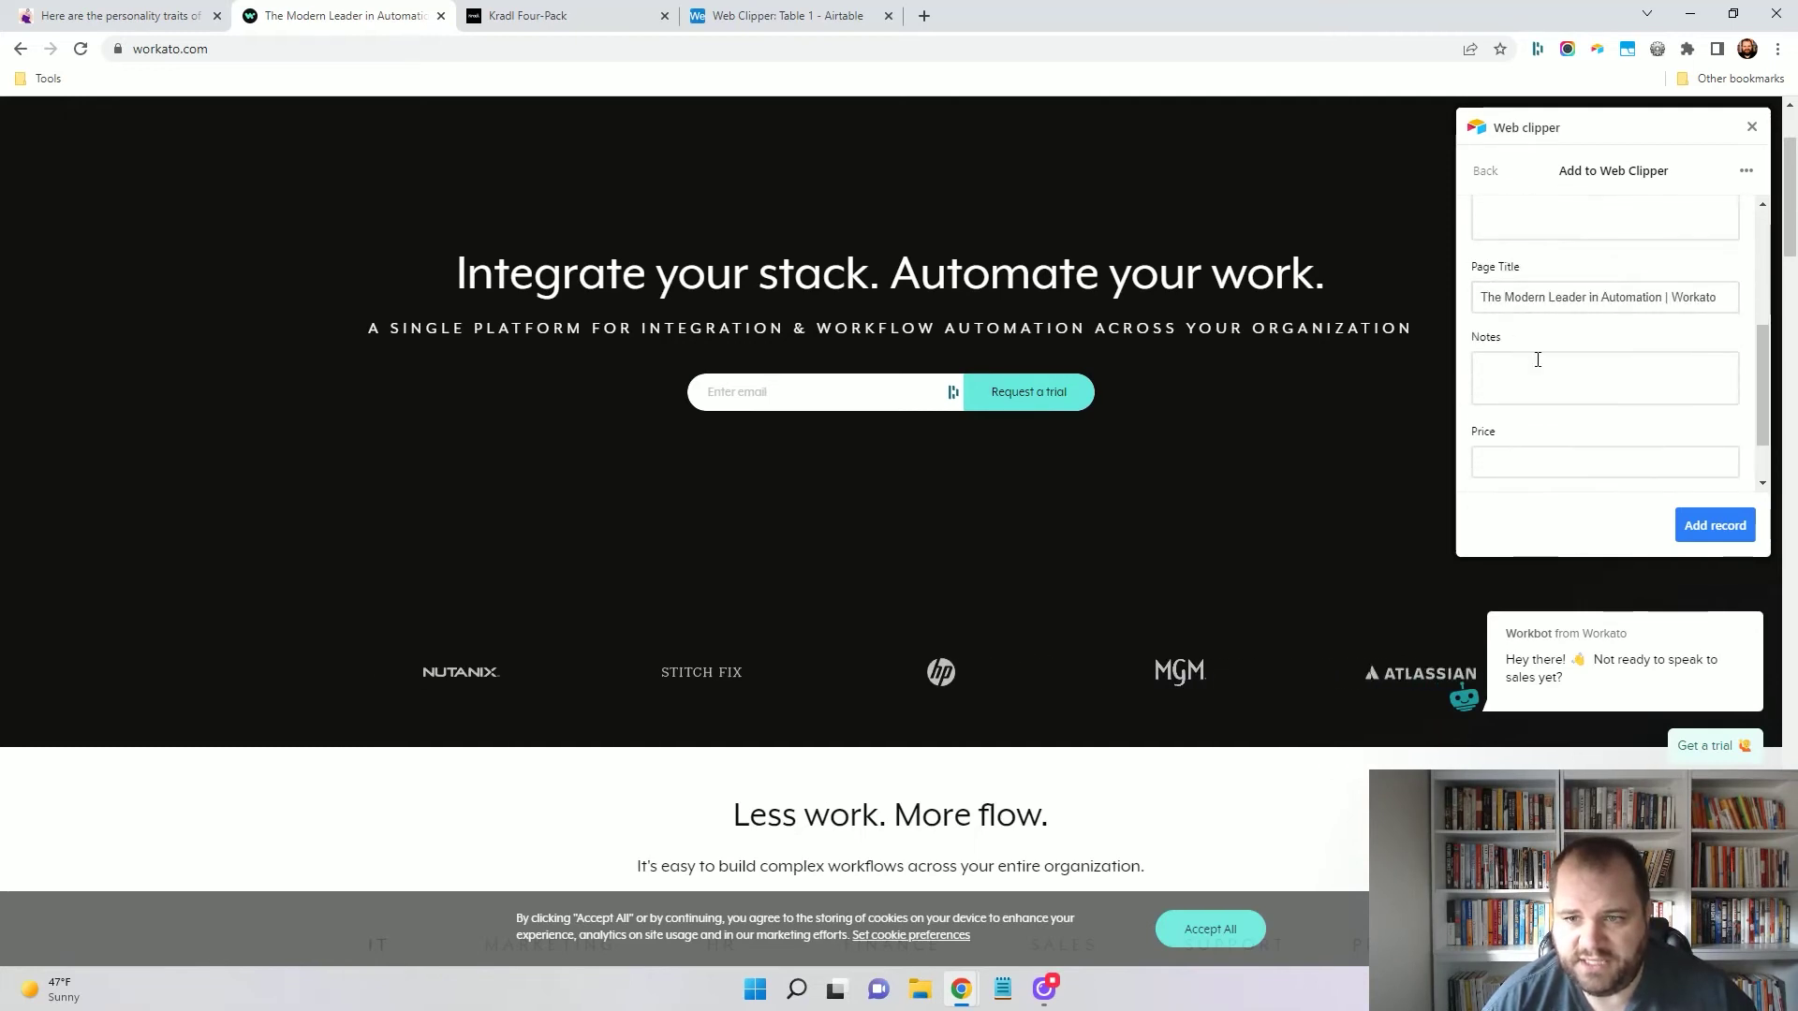
pyautogui.click(1531, 368)
pyautogui.write('iPaas')
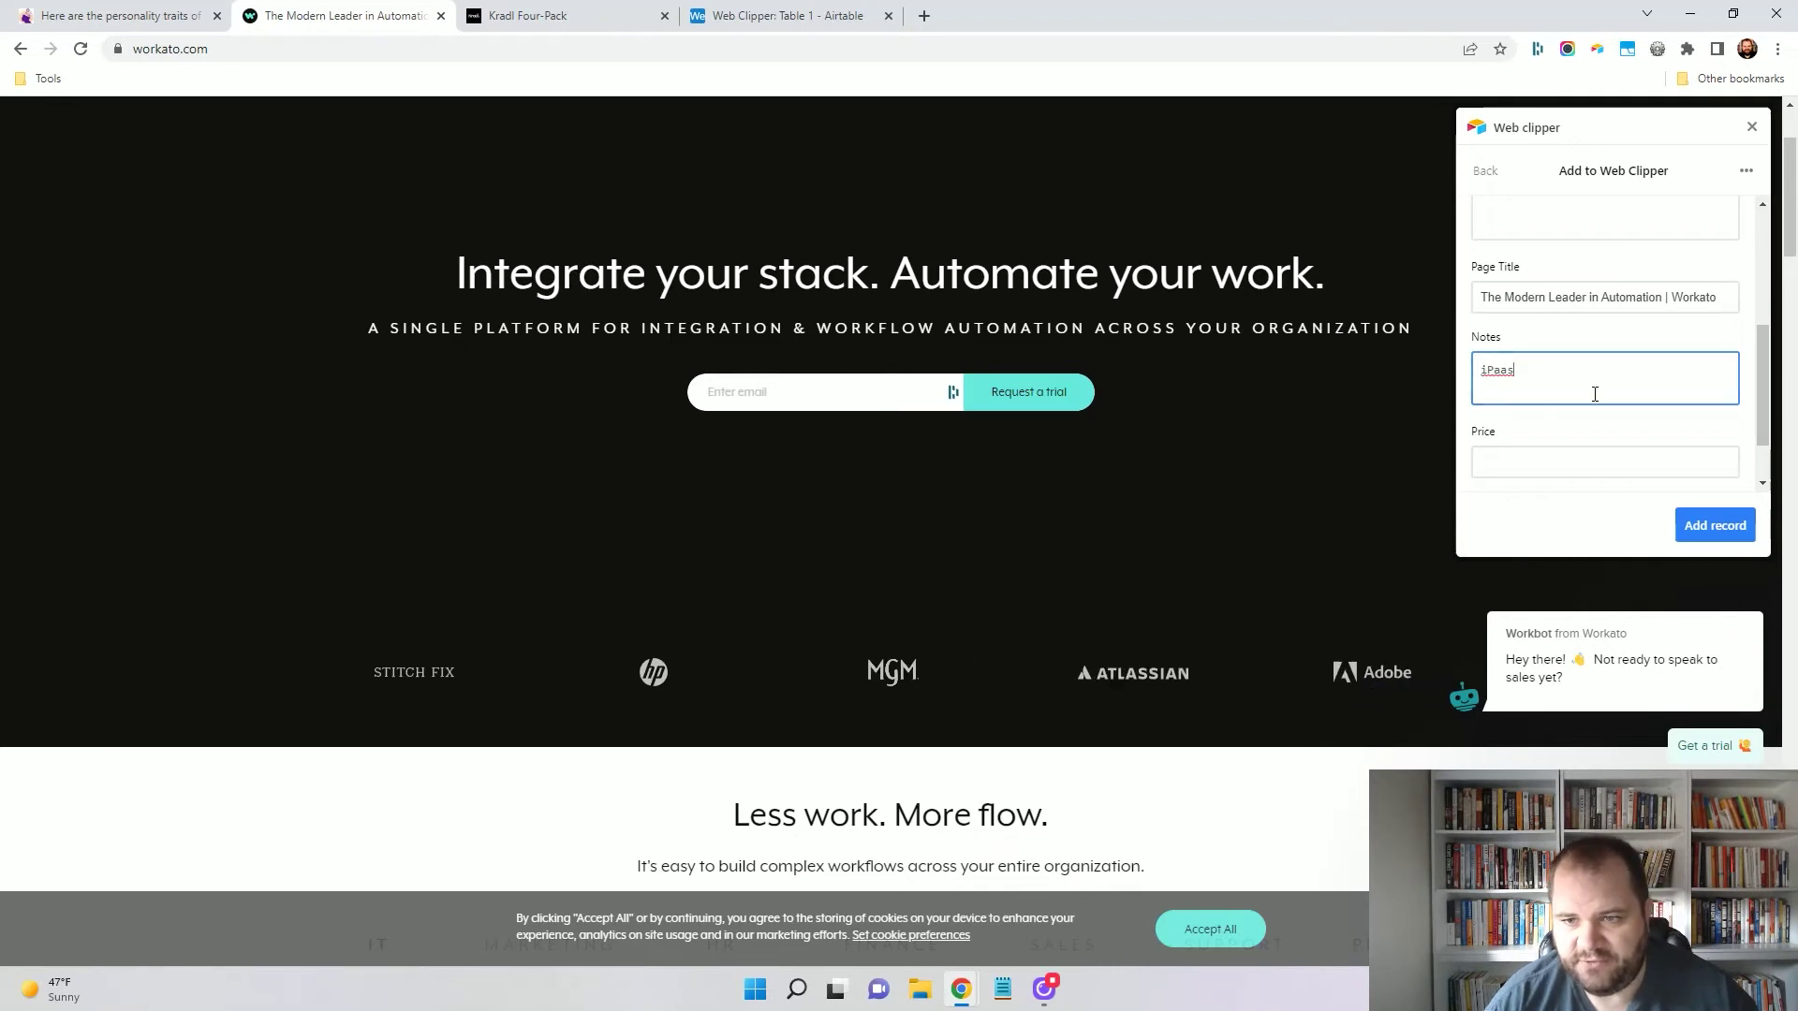
pyautogui.scroll(-1, 1596, 402)
pyautogui.click(1725, 460)
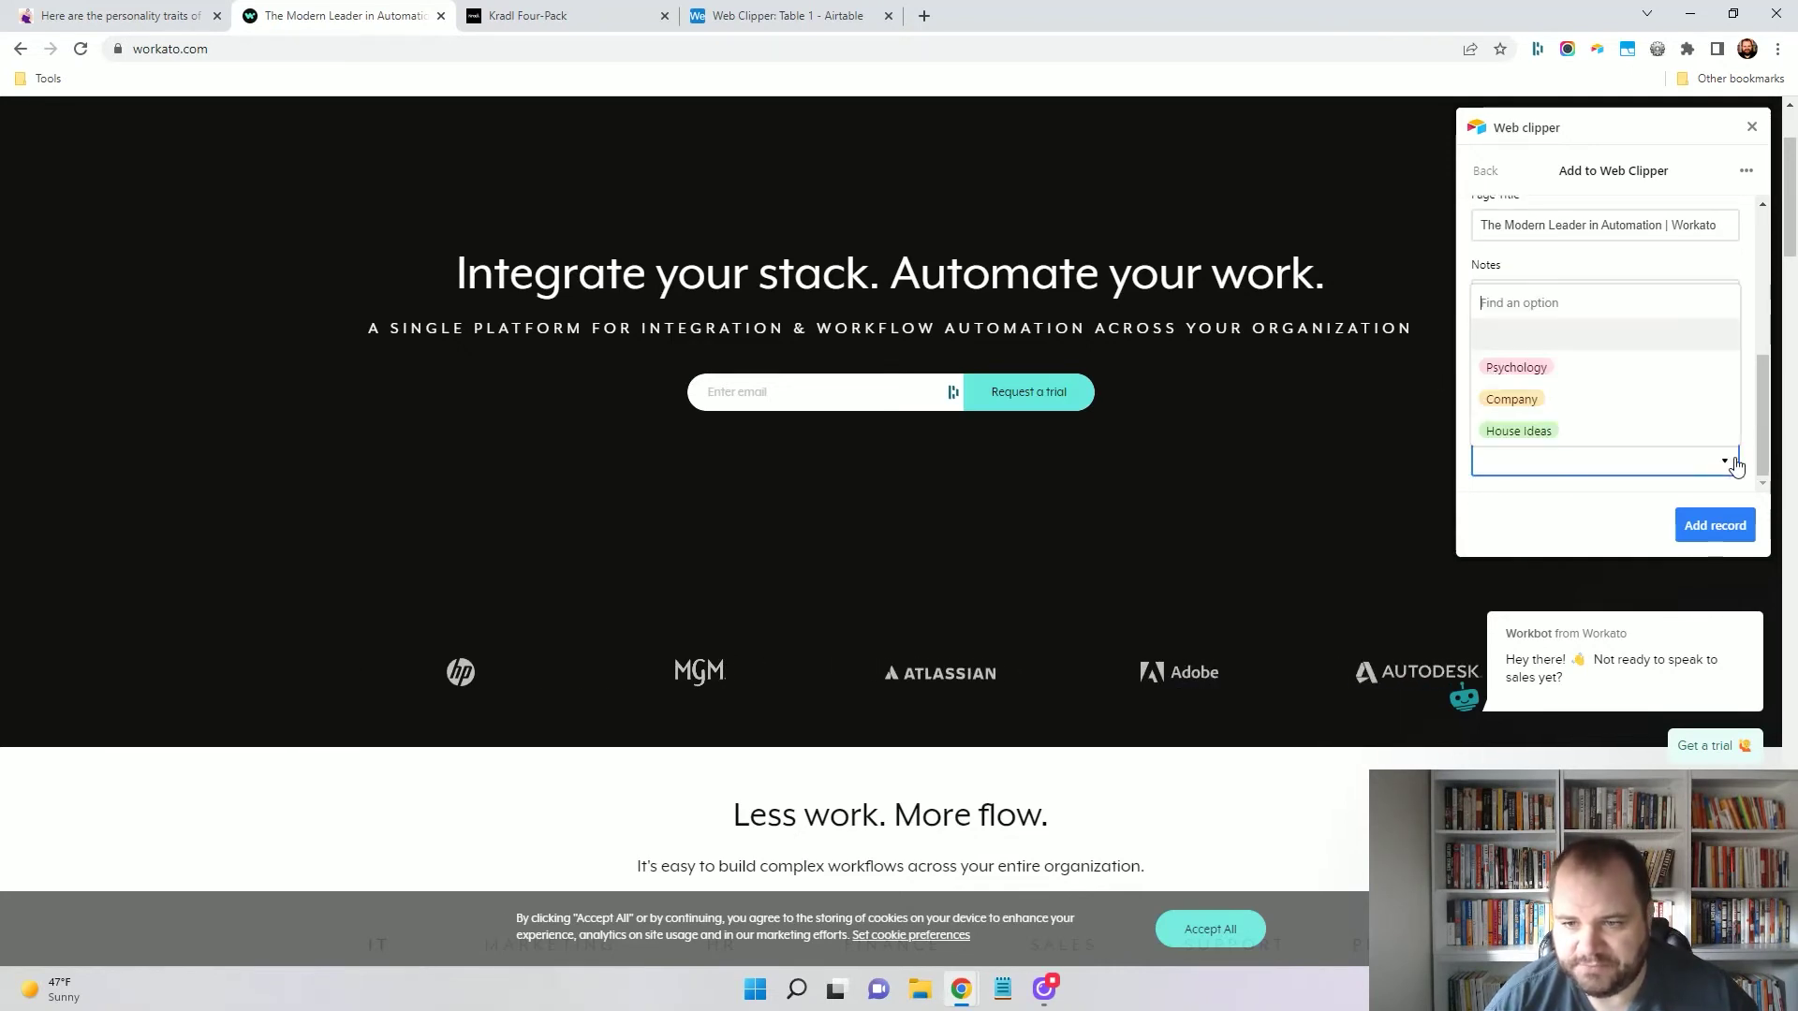
pyautogui.click(1566, 403)
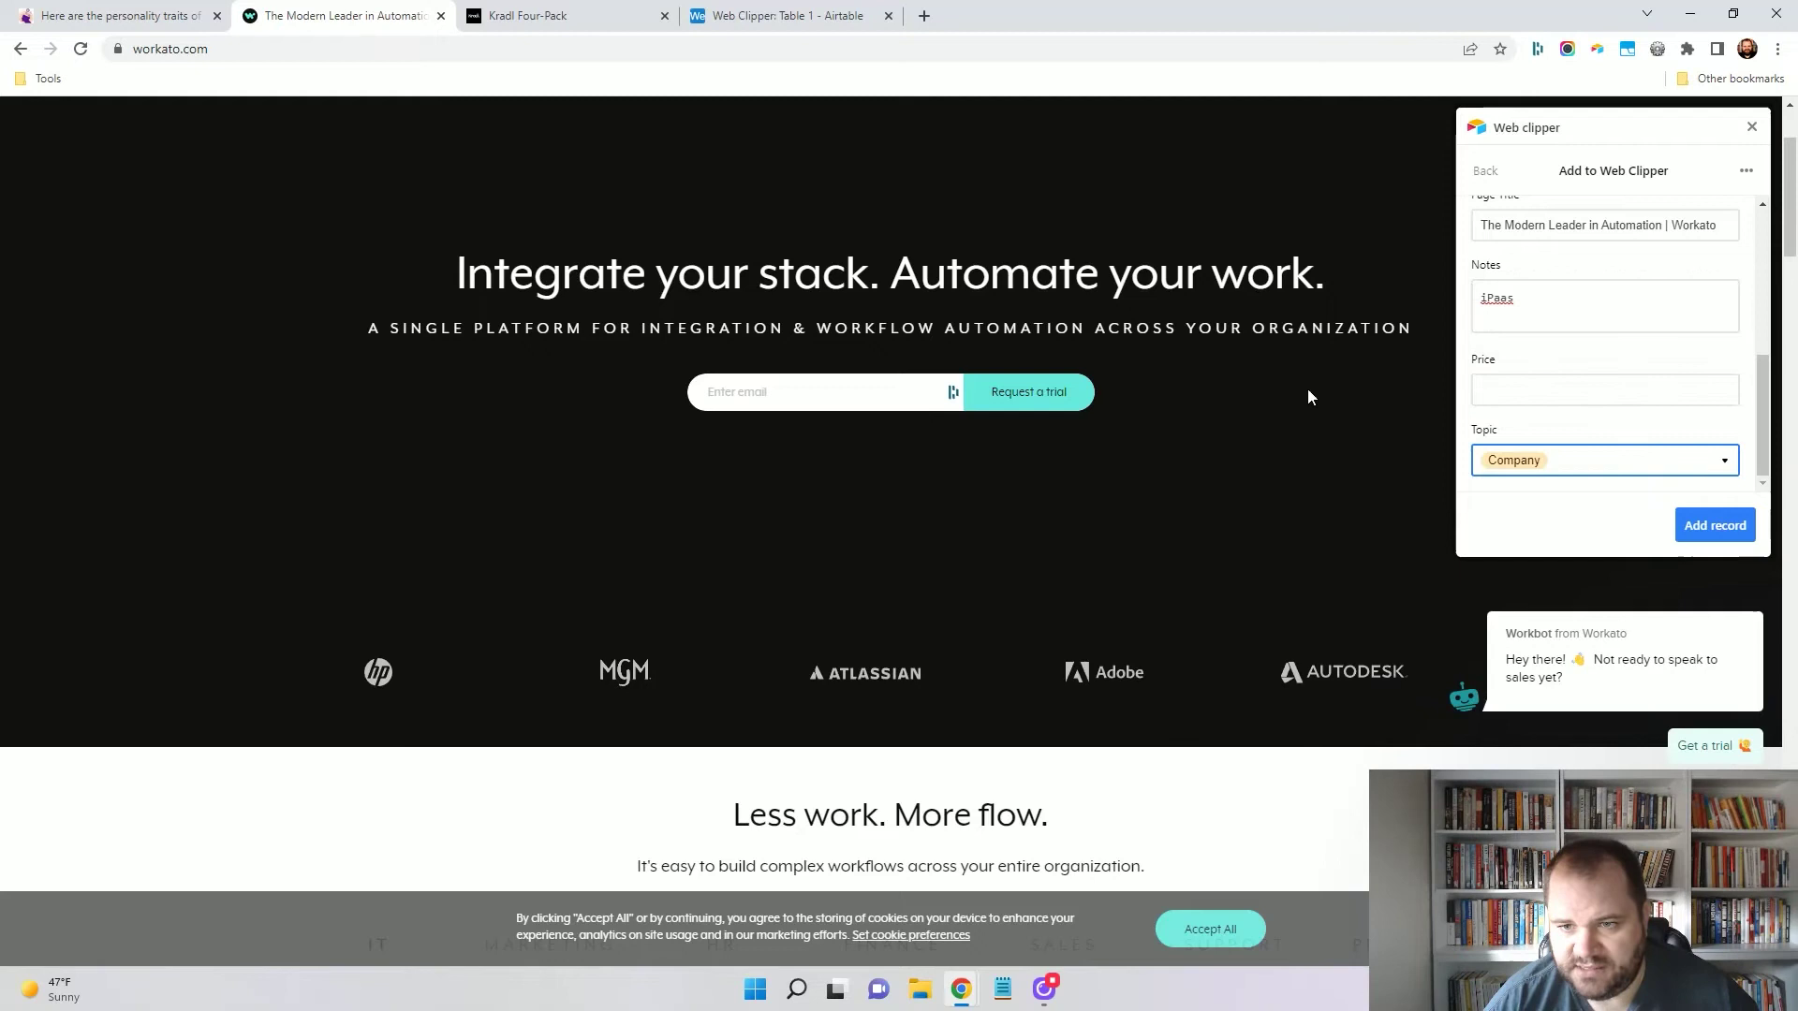
pyautogui.click(1723, 527)
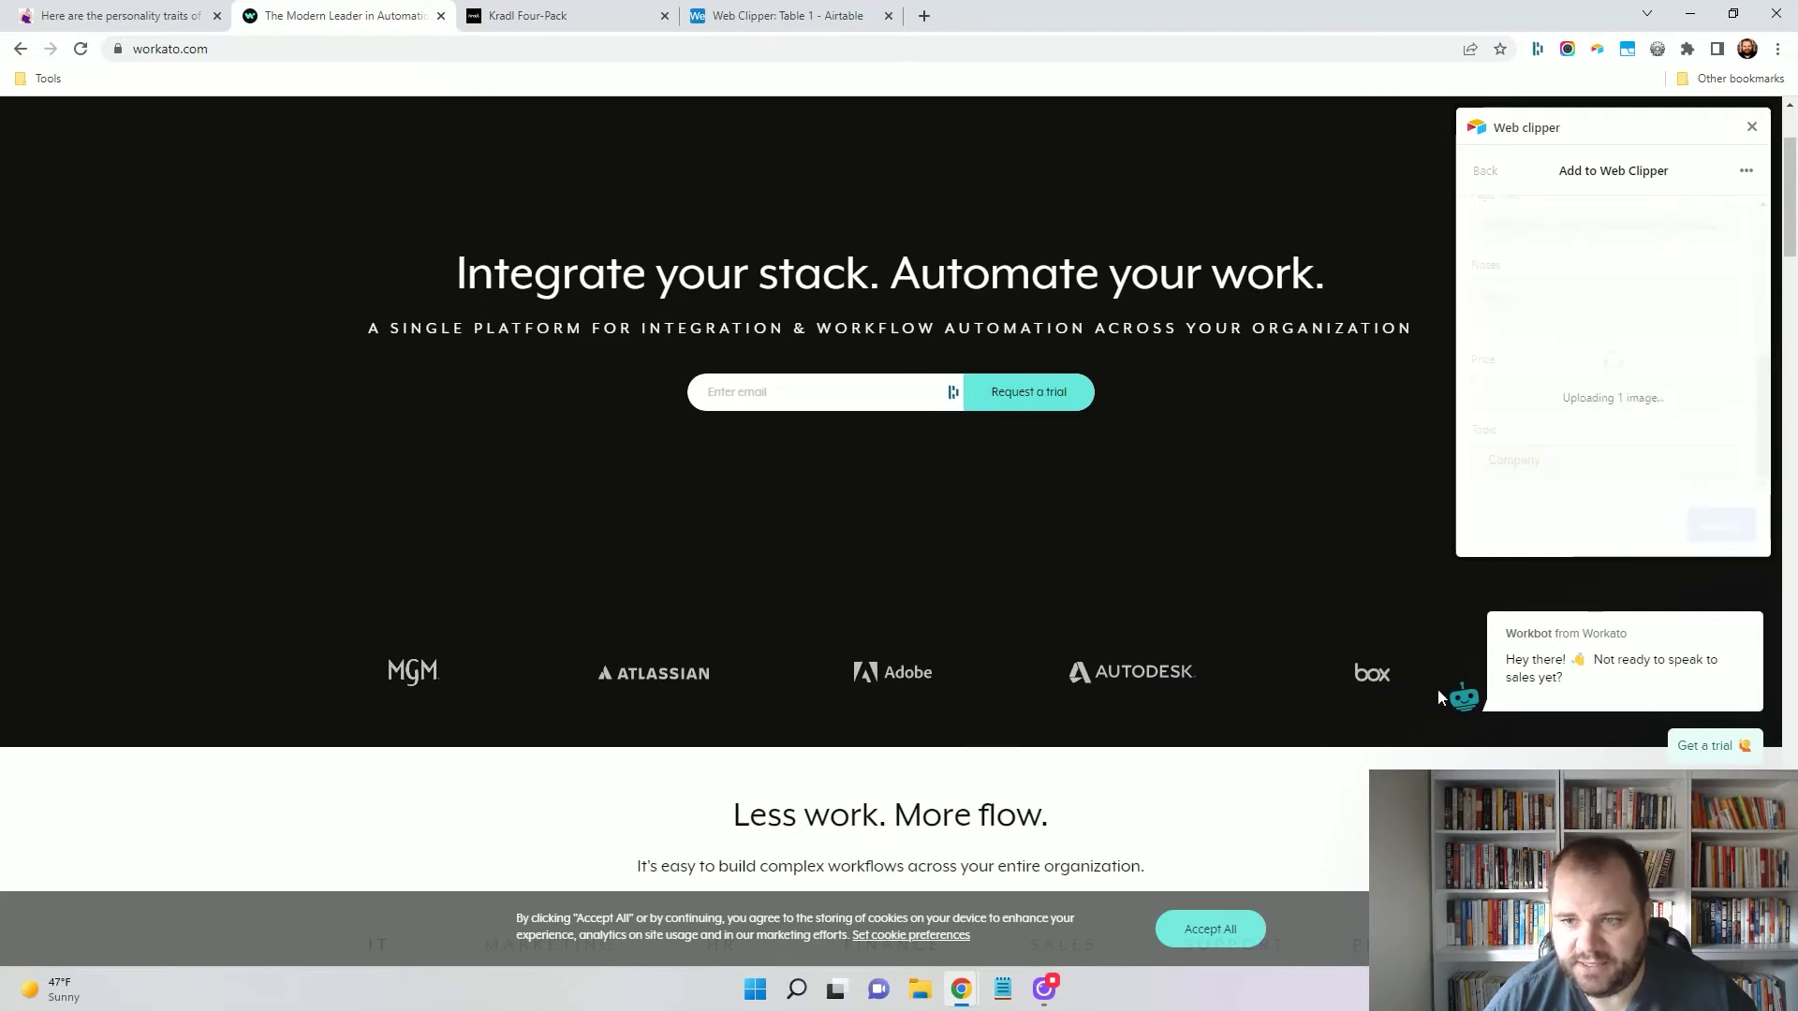
pyautogui.click(1751, 127)
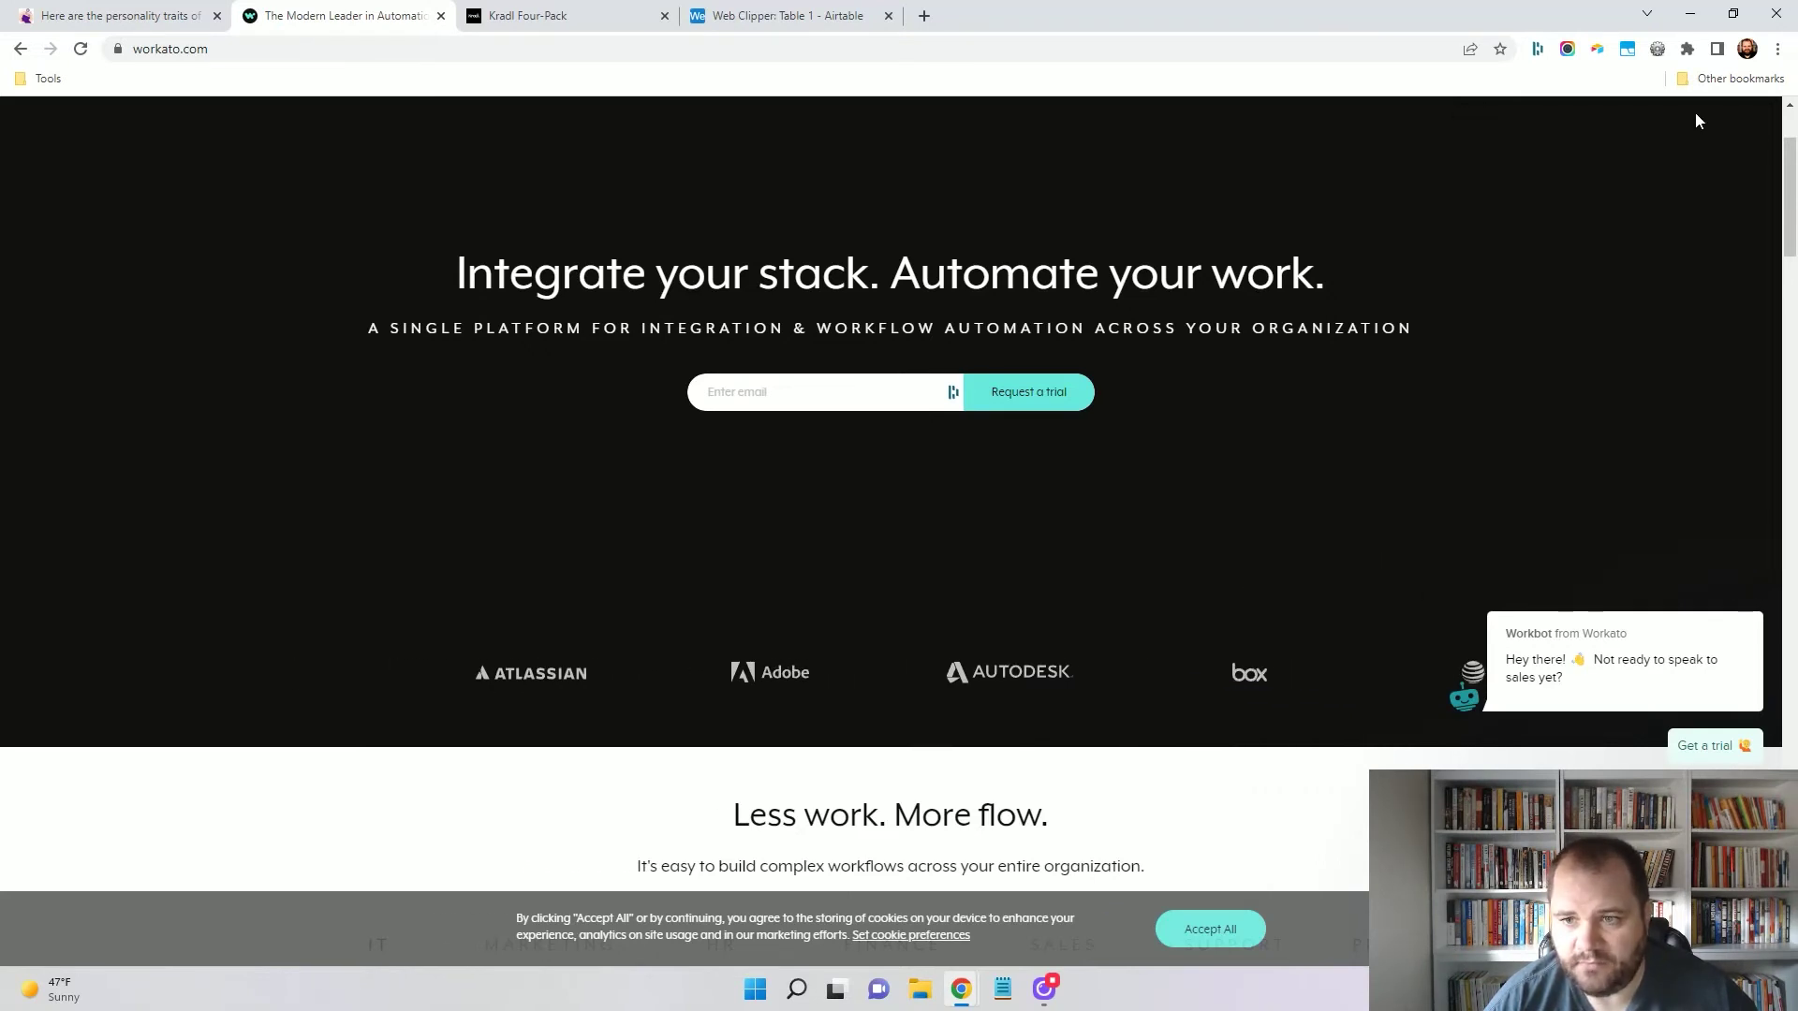
# On the Kradl Four-Pack page, select the Features & Benefits text.
pyautogui.click(548, 16)
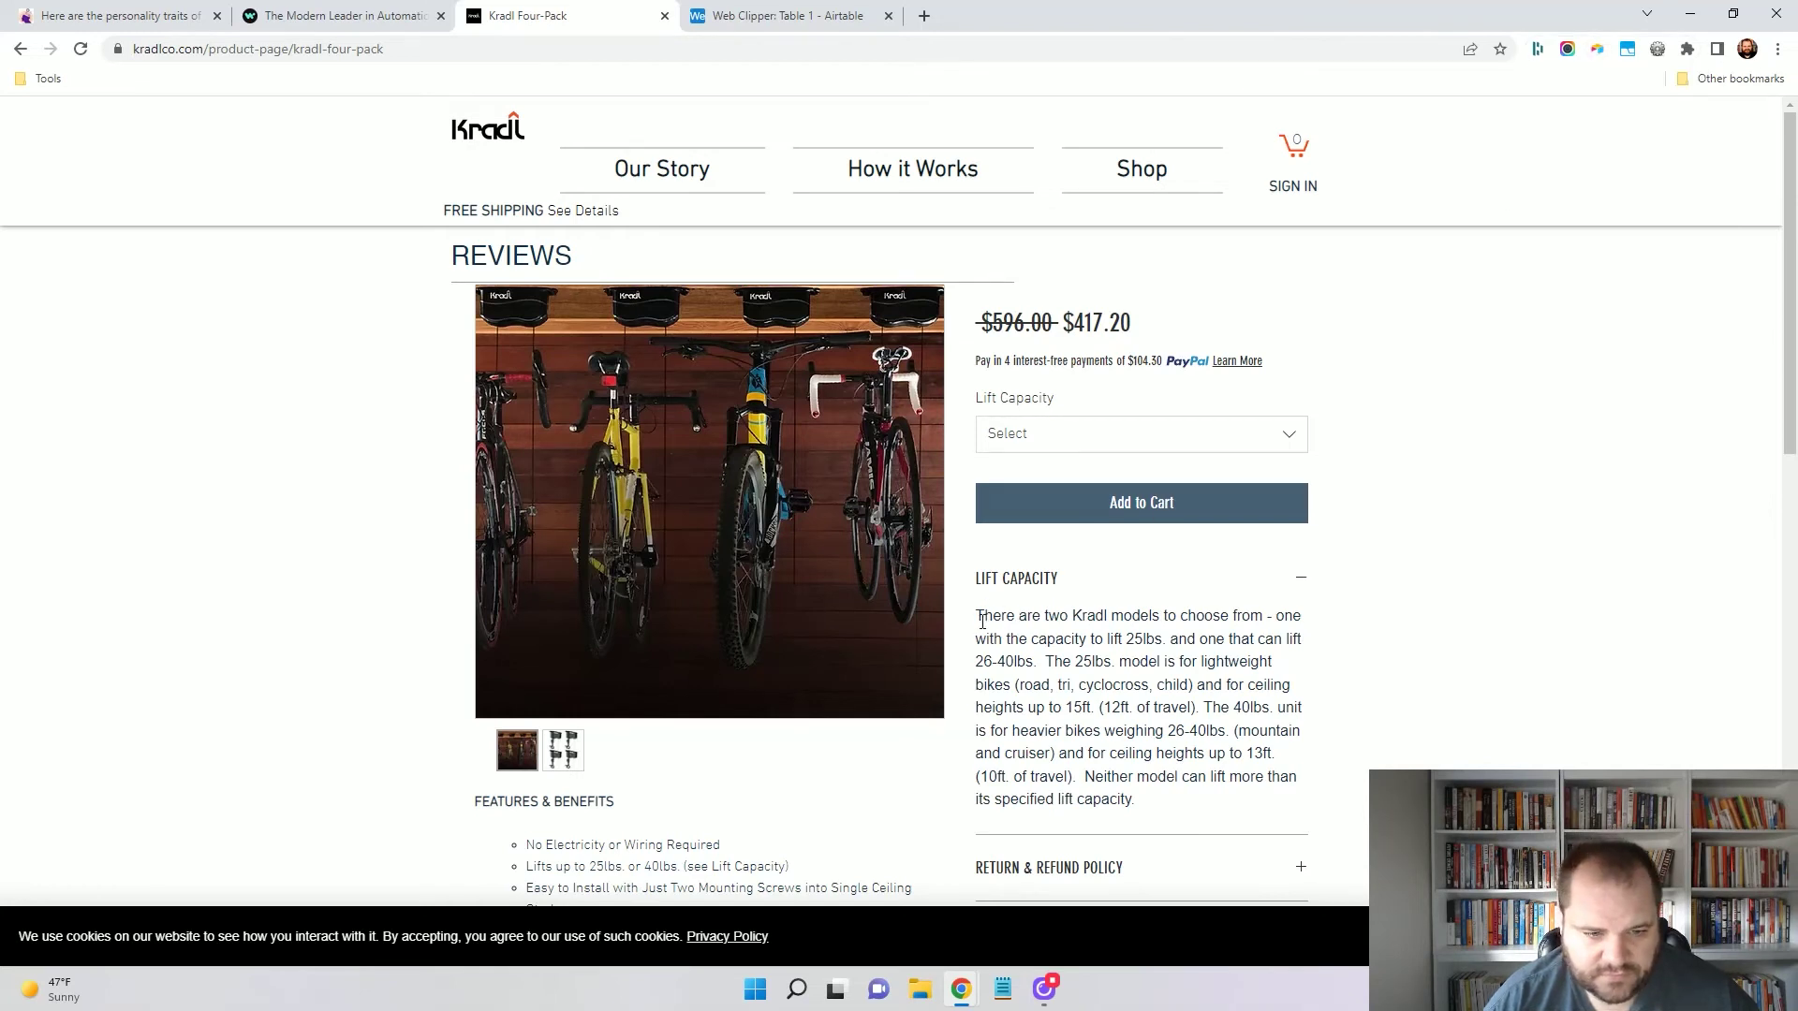
pyautogui.scroll(-2, 981, 620)
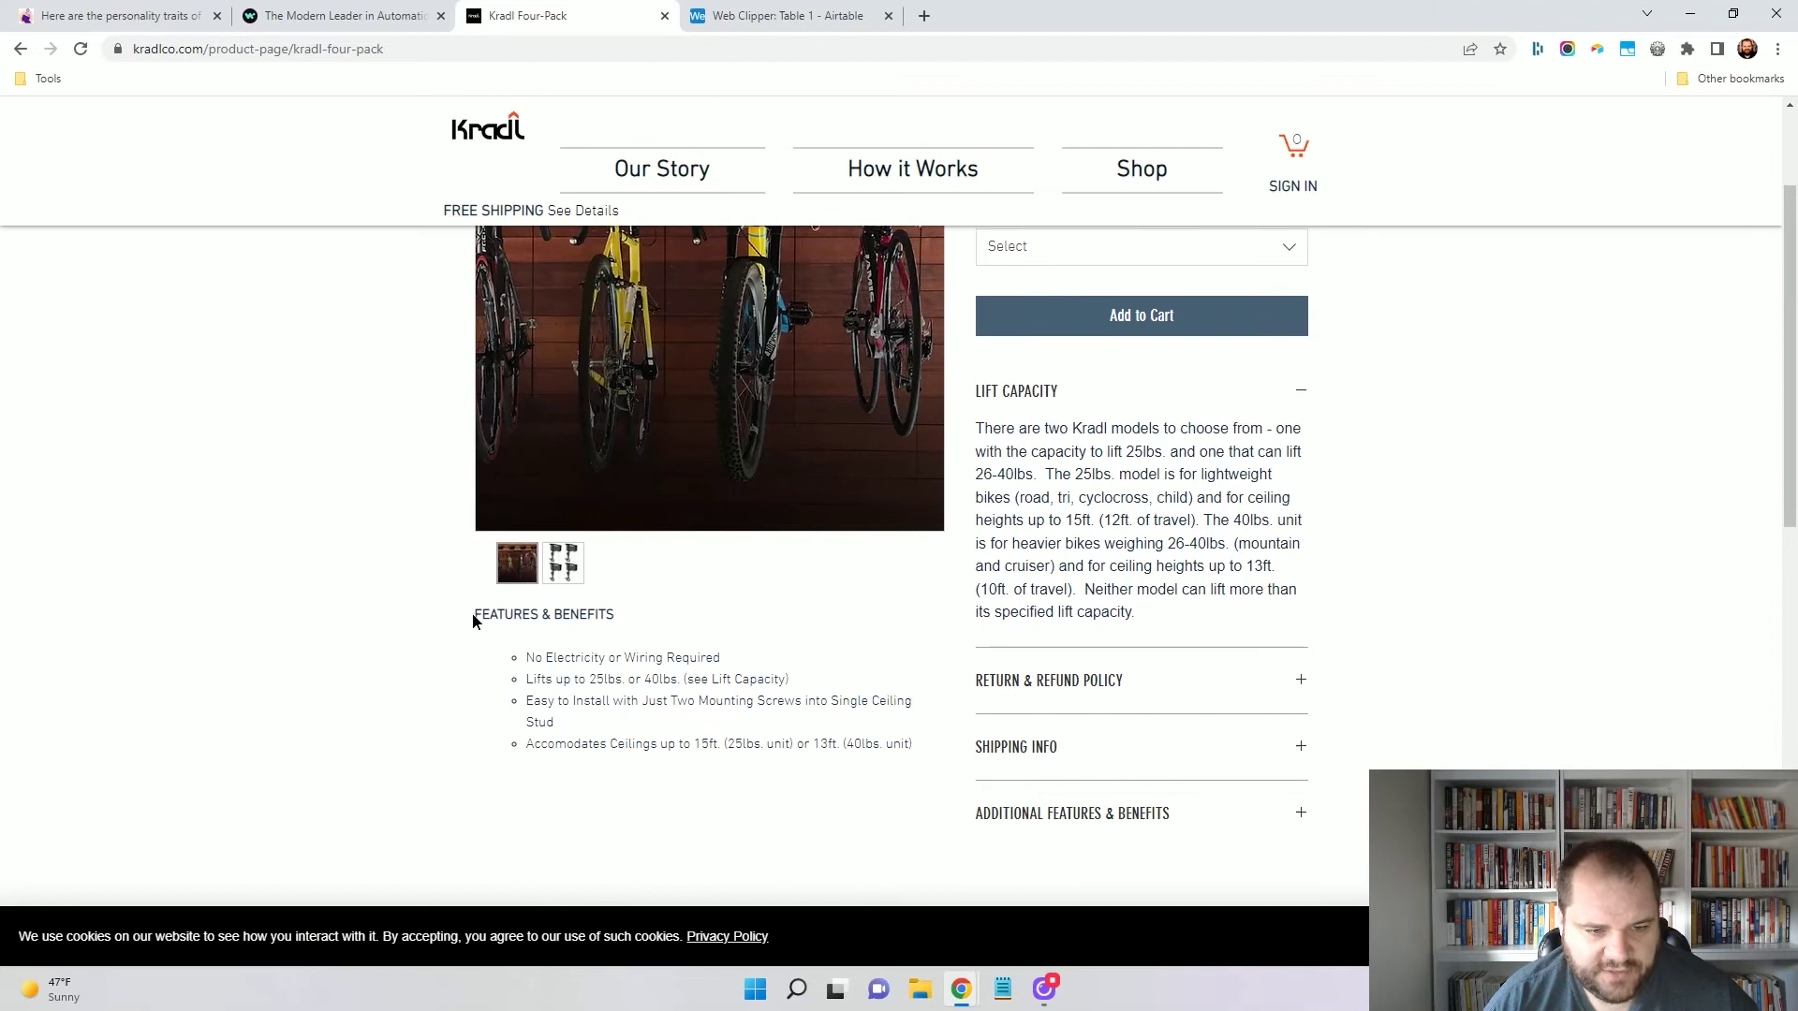
pyautogui.moveTo(475, 621); pyautogui.dragTo(902, 760)
pyautogui.scroll(2, 995, 683)
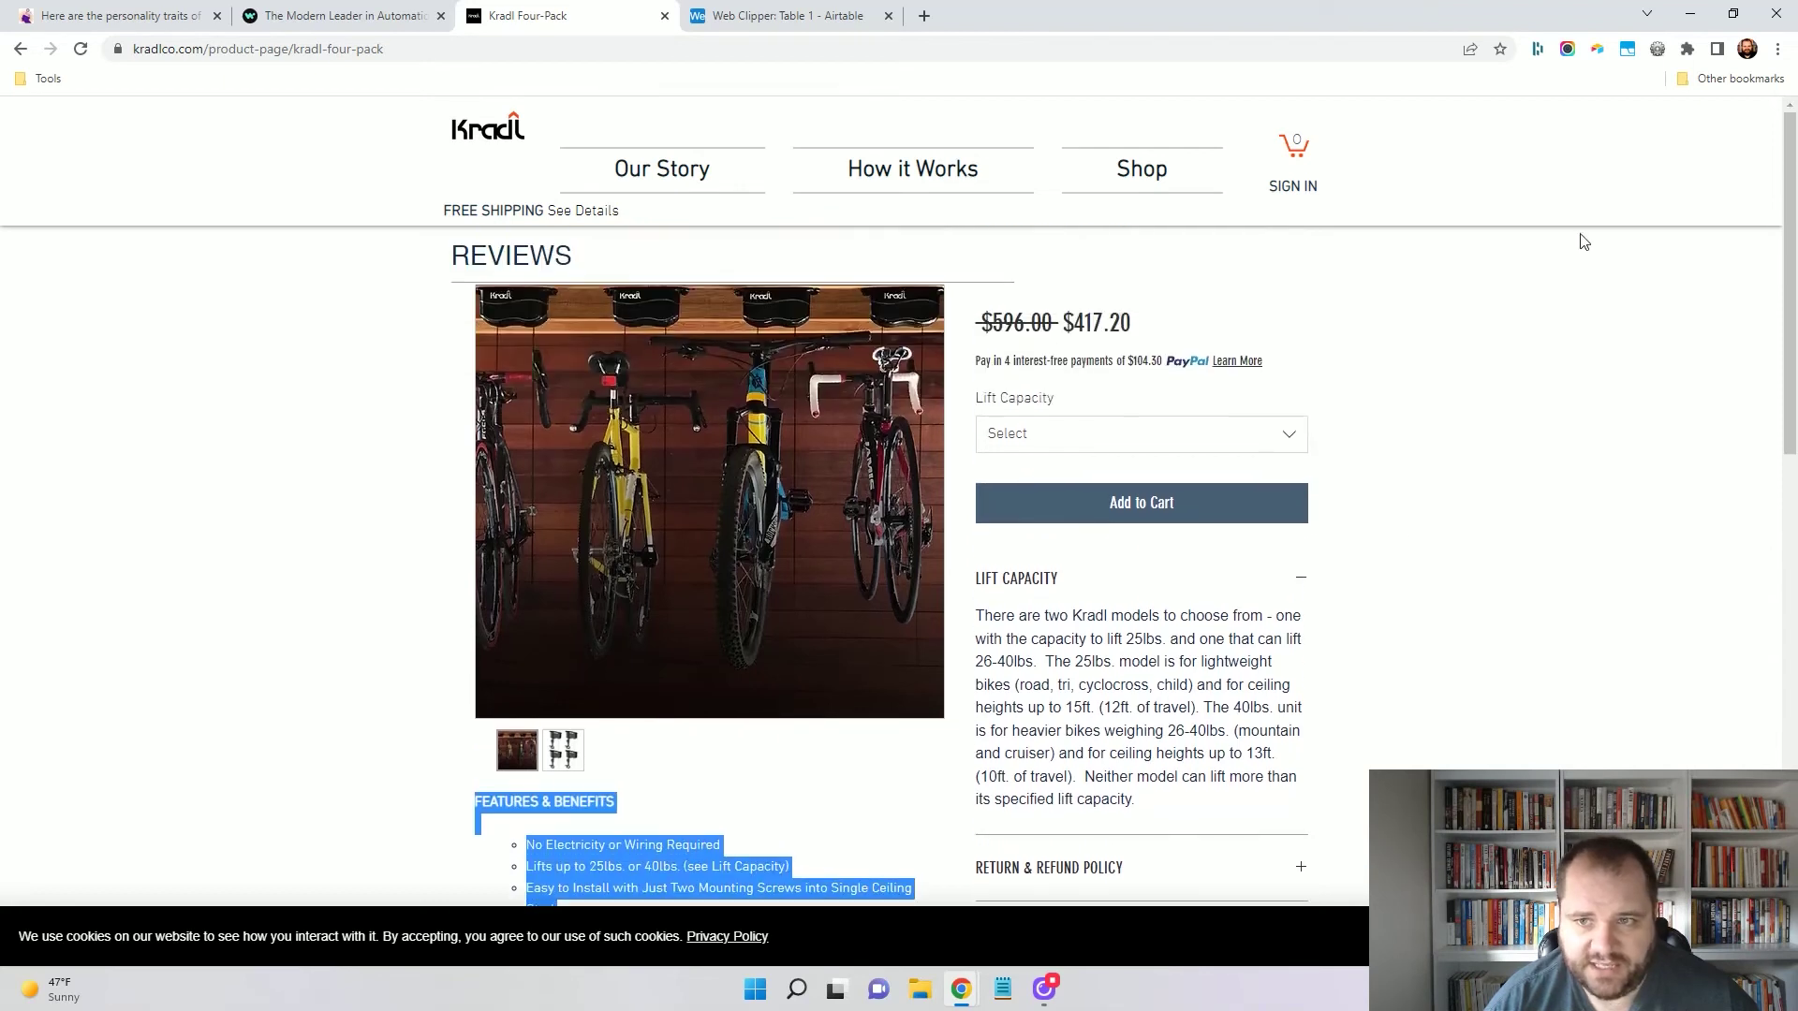
# Start an 'Add to Web Clipper' record and attach the bike photo from the page.
pyautogui.click(1591, 48)
pyautogui.scroll(-3, 1597, 375)
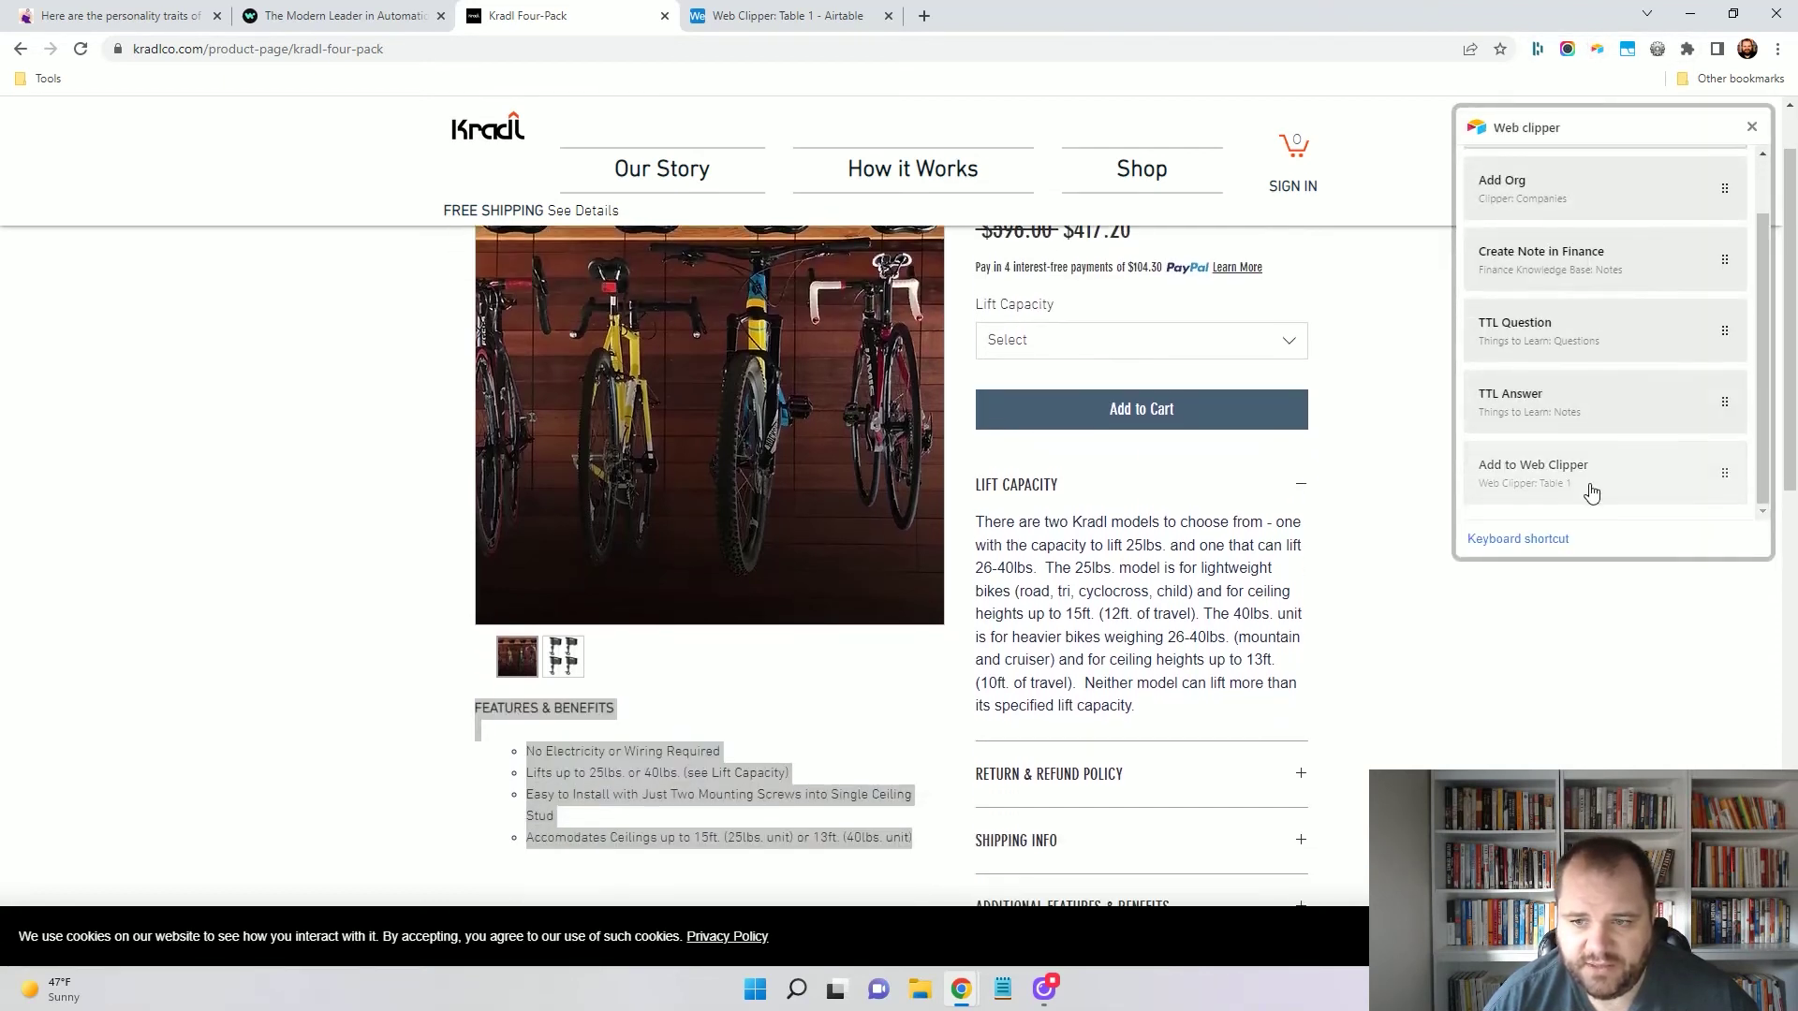
pyautogui.click(1592, 491)
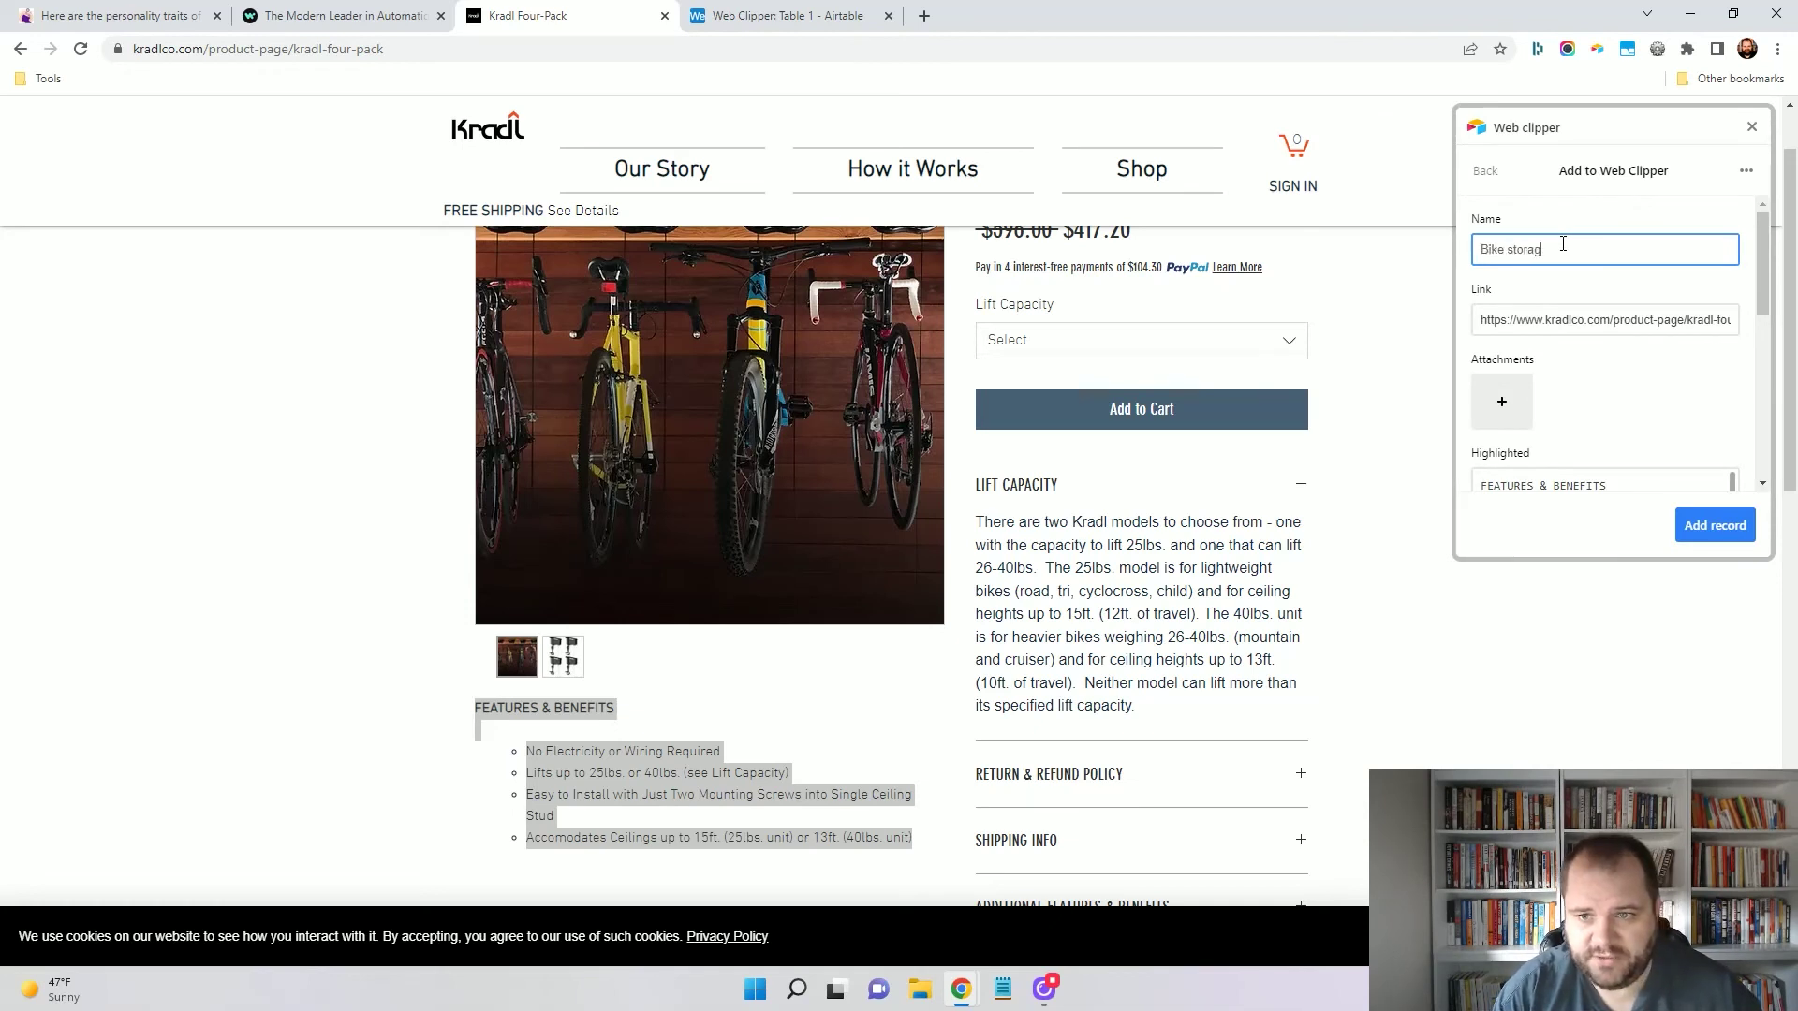
pyautogui.scroll(-1, 1629, 412)
pyautogui.scroll(1, 1591, 412)
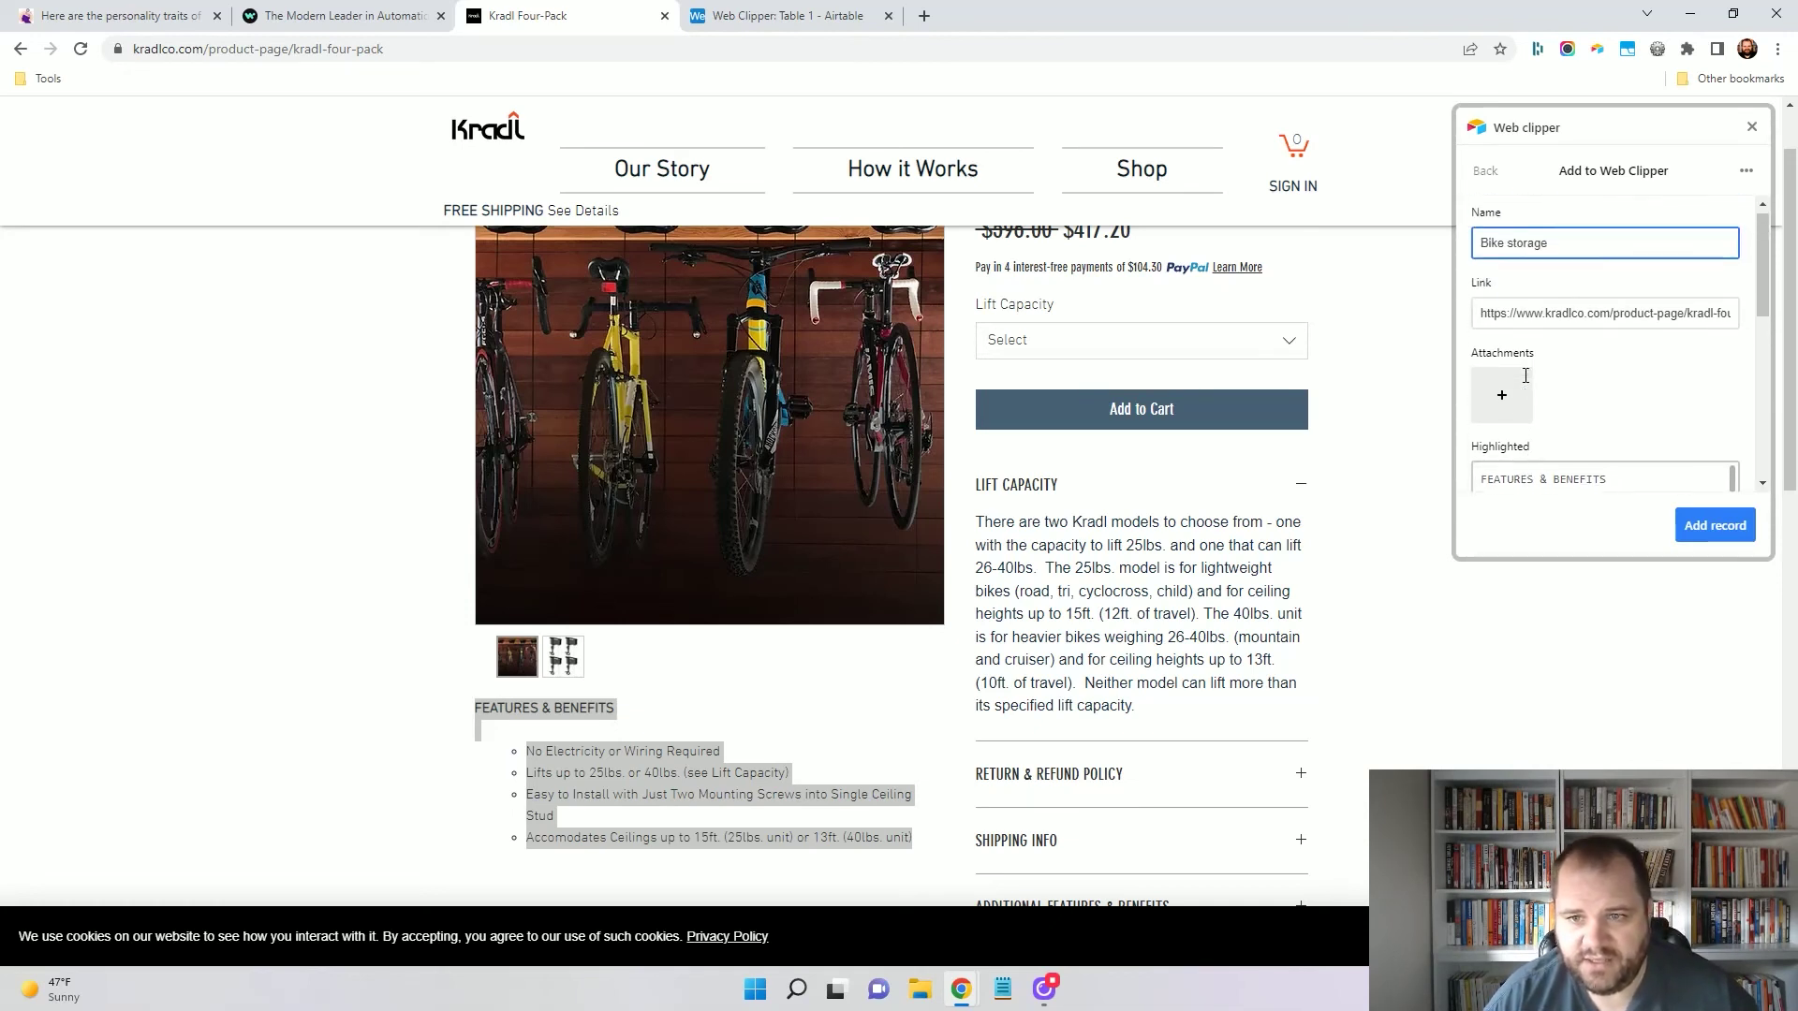
pyautogui.click(1493, 411)
pyautogui.click(1561, 359)
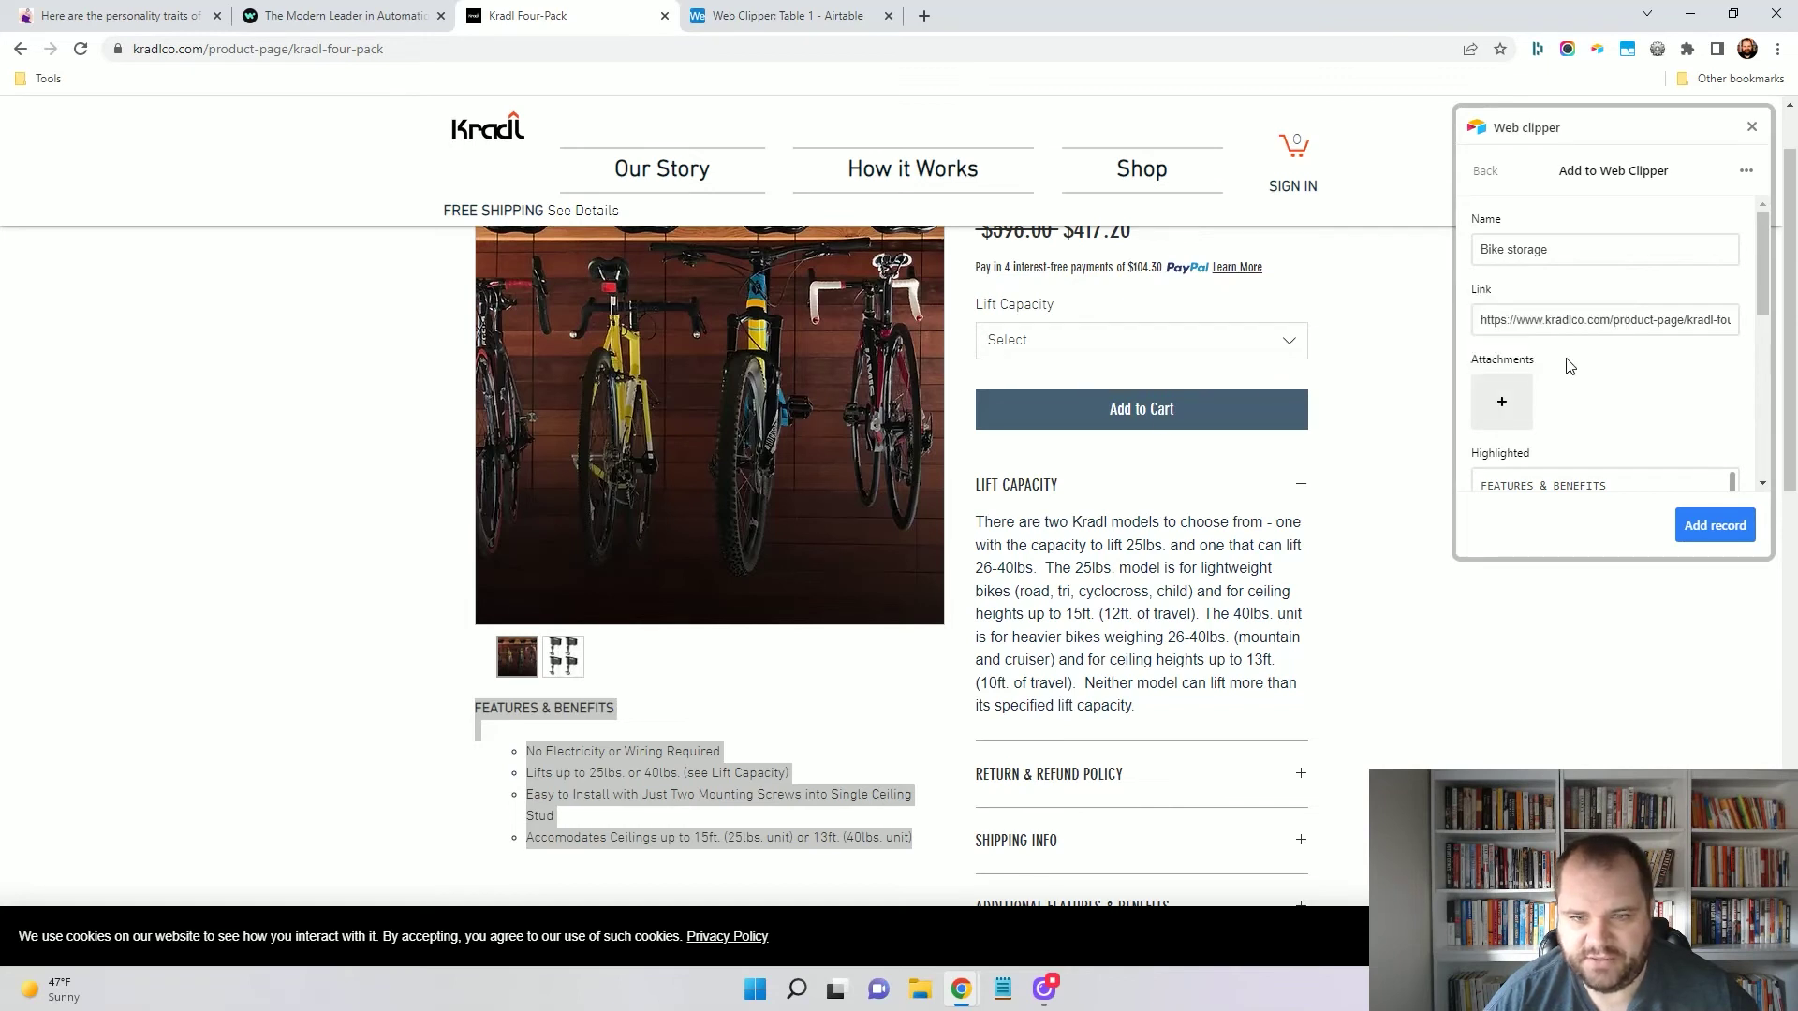
pyautogui.click(719, 388)
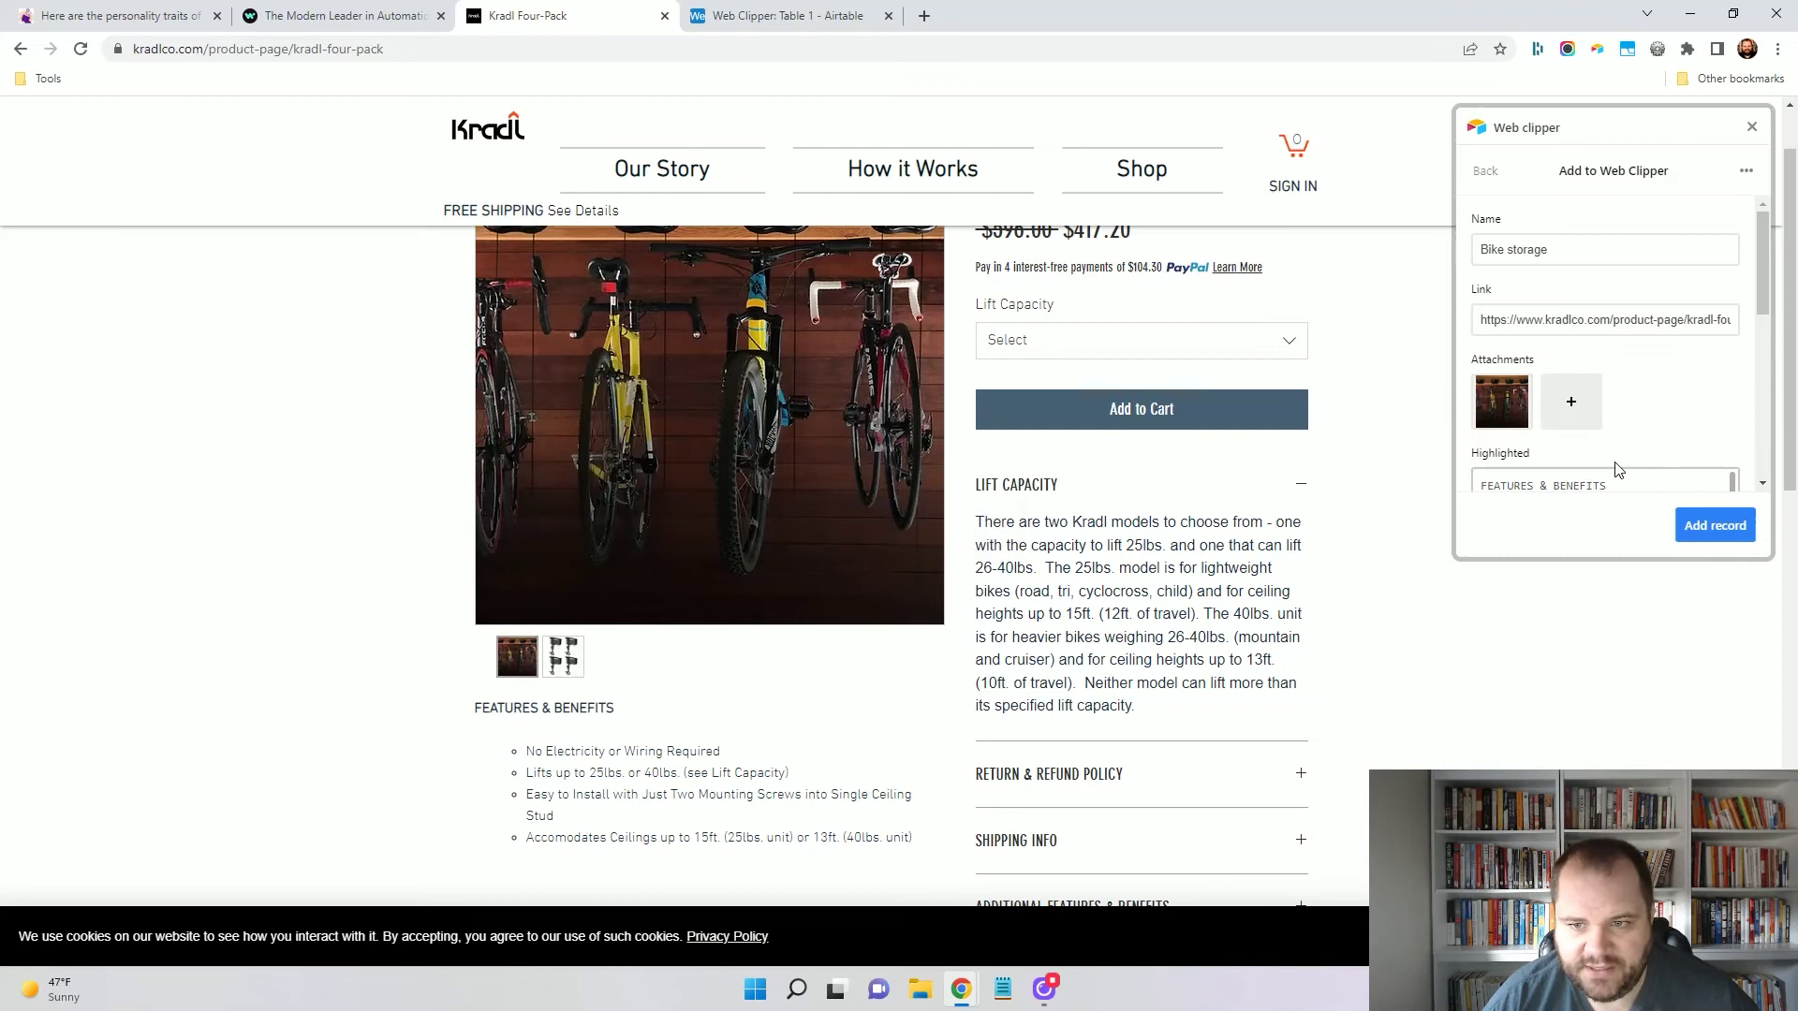
# Enter price 417.20, set Topic to House Ideas, save the Bike storage record and close the clipper.
pyautogui.scroll(-3, 1671, 398)
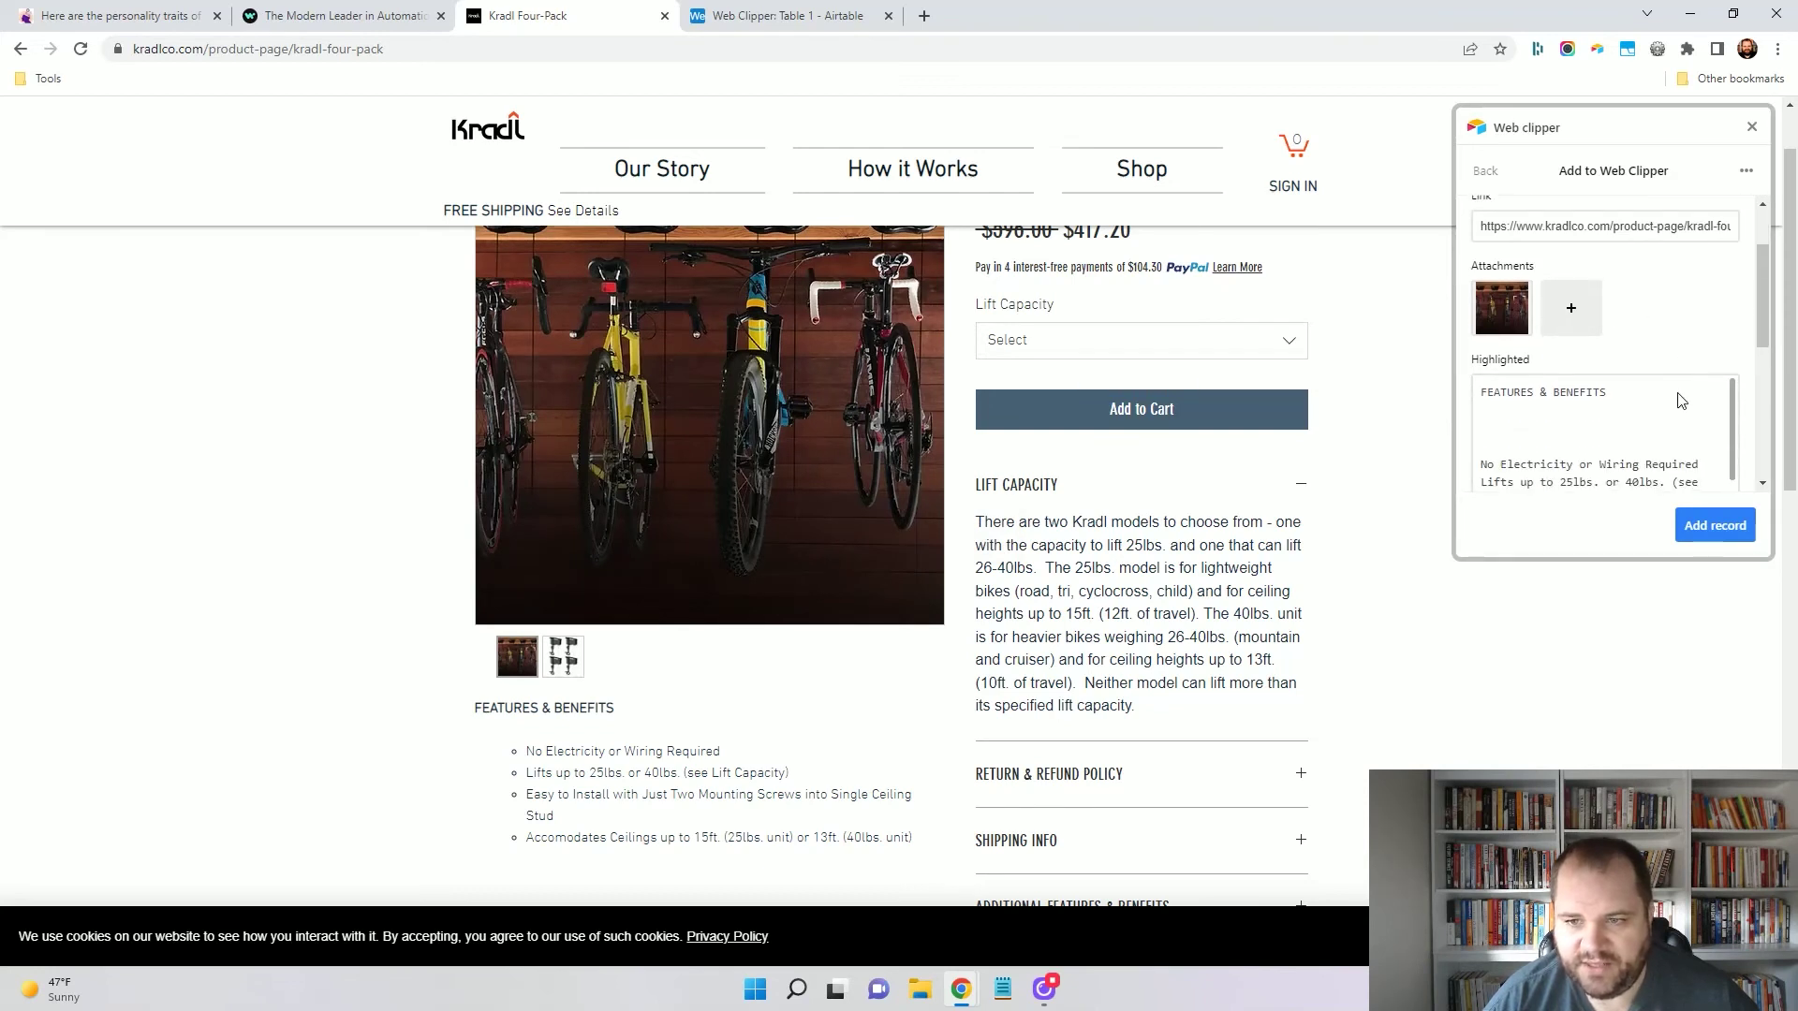
pyautogui.scroll(-5, 1557, 413)
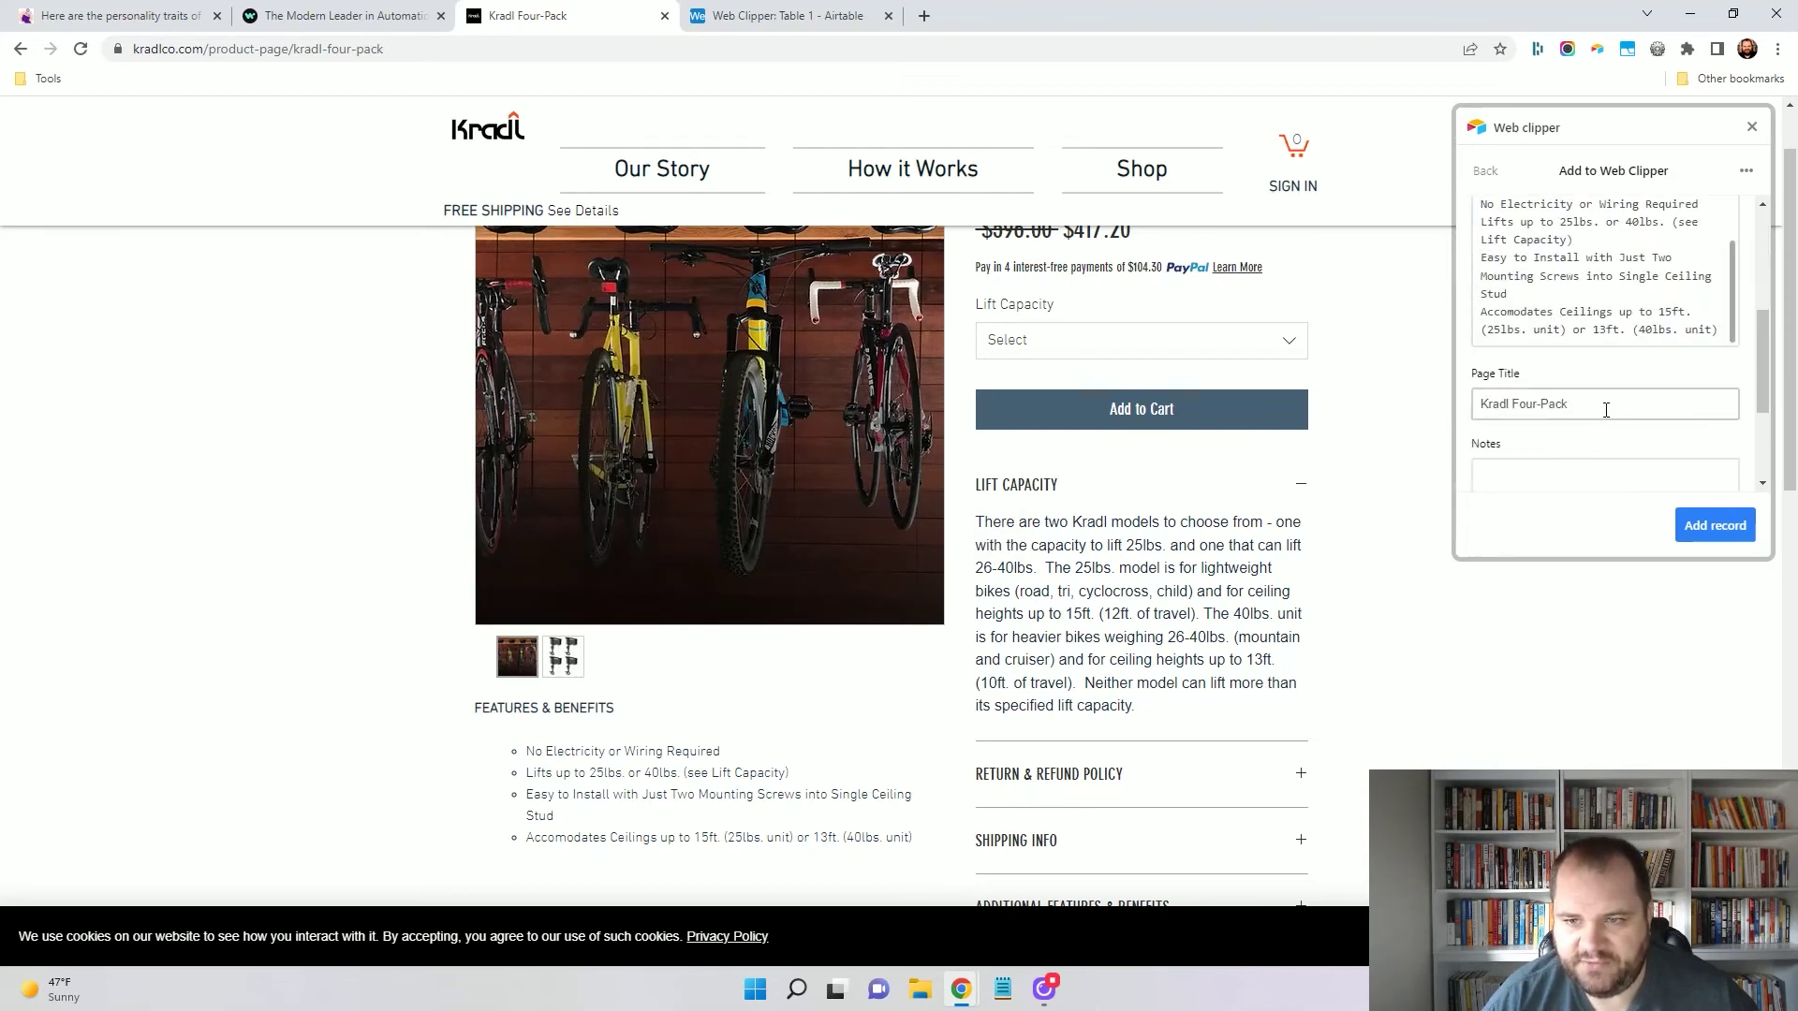
pyautogui.click(1581, 309)
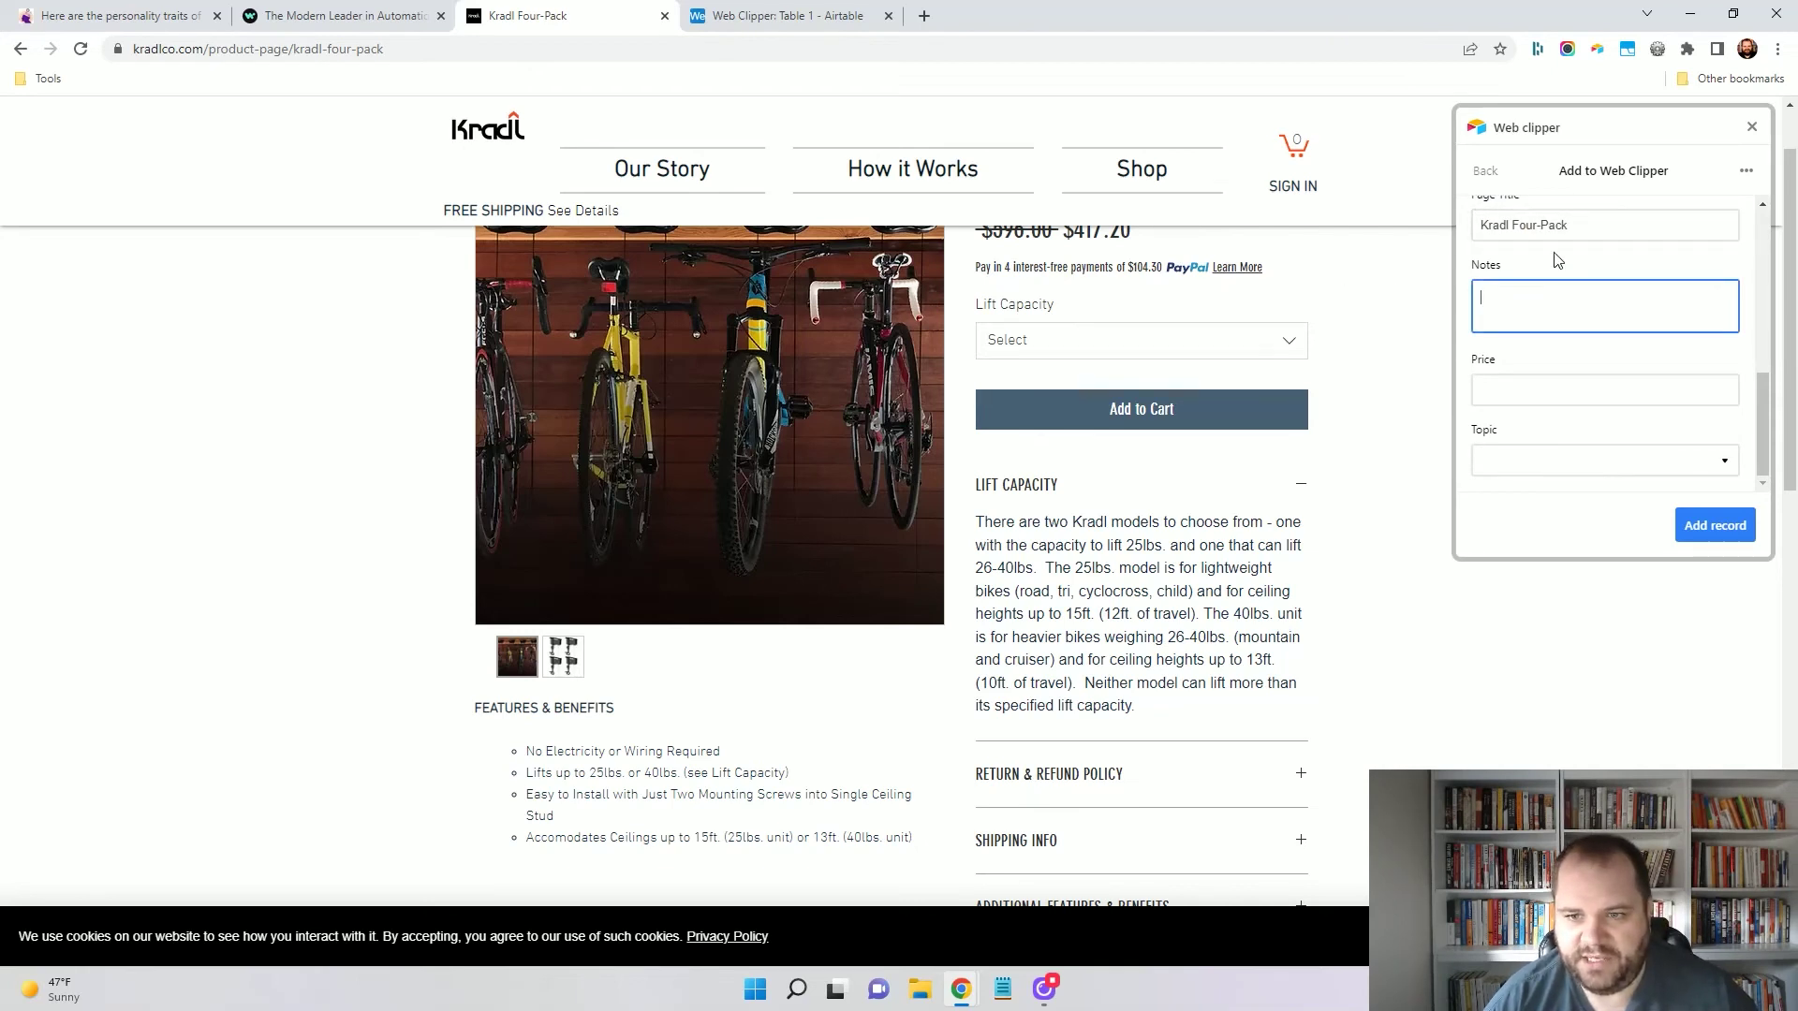
pyautogui.scroll(1, 1352, 351)
pyautogui.click(1525, 393)
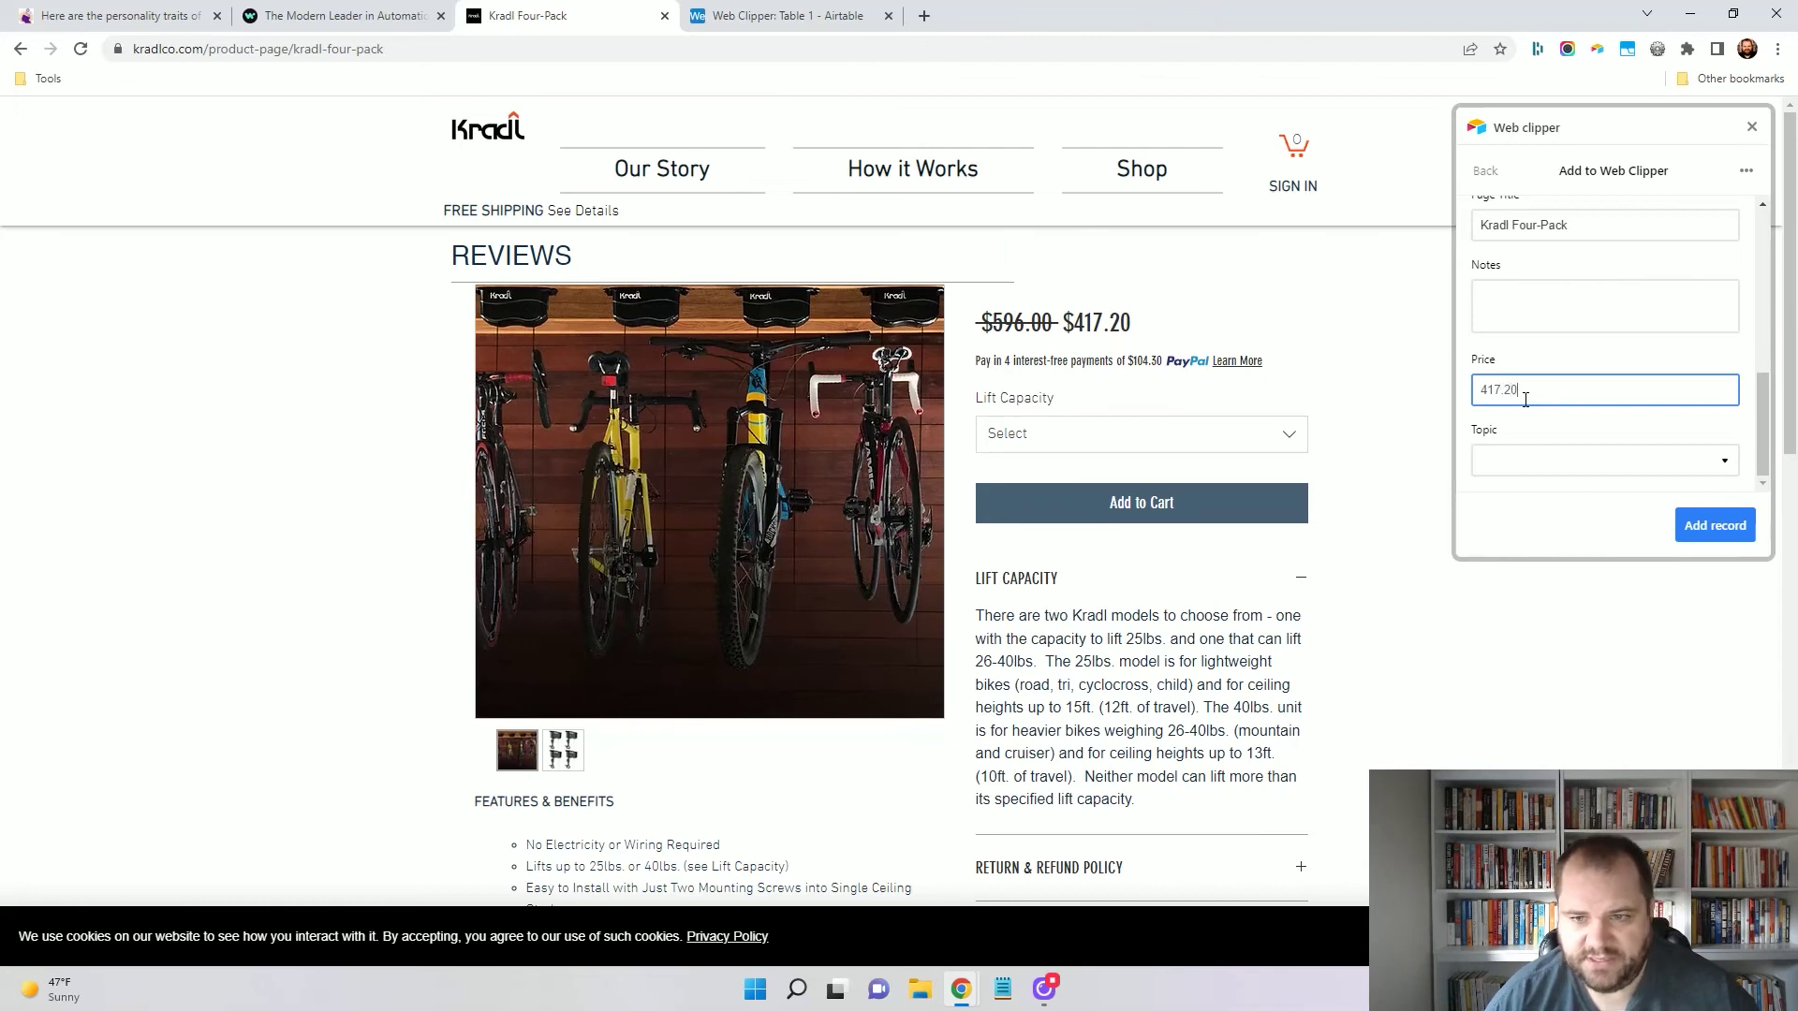
pyautogui.click(1643, 461)
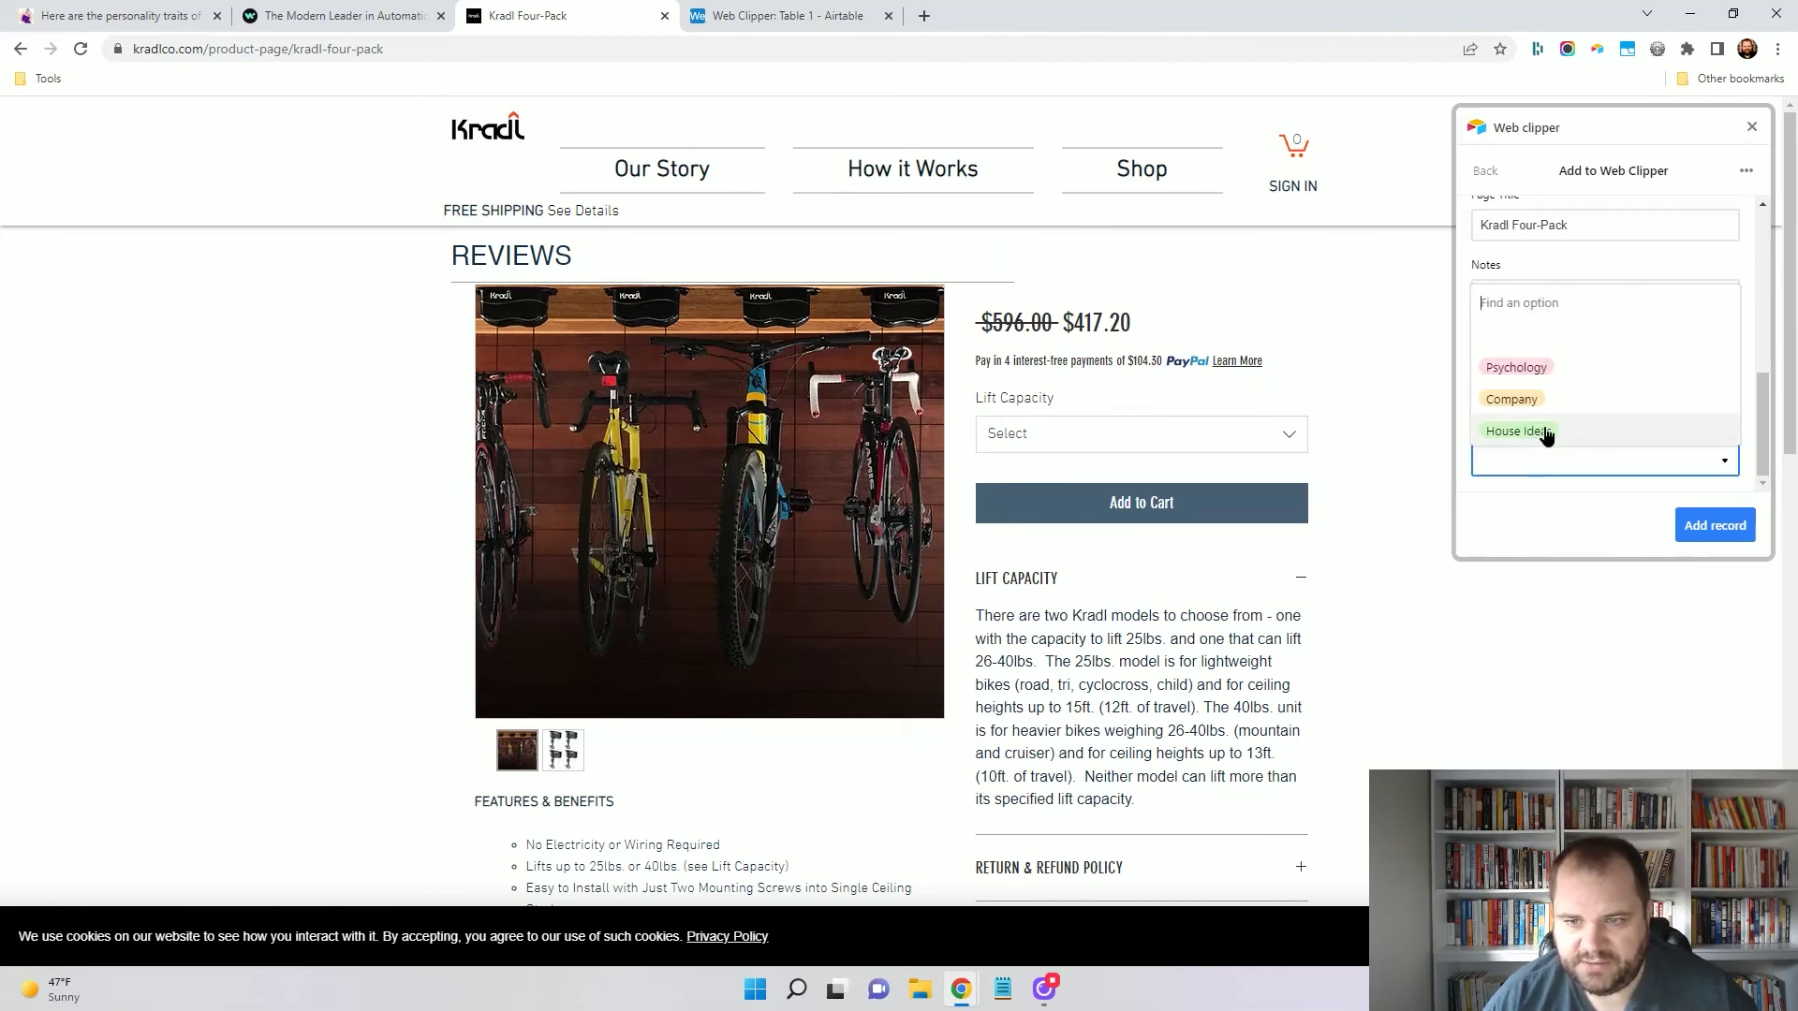
pyautogui.click(1545, 433)
pyautogui.click(1715, 524)
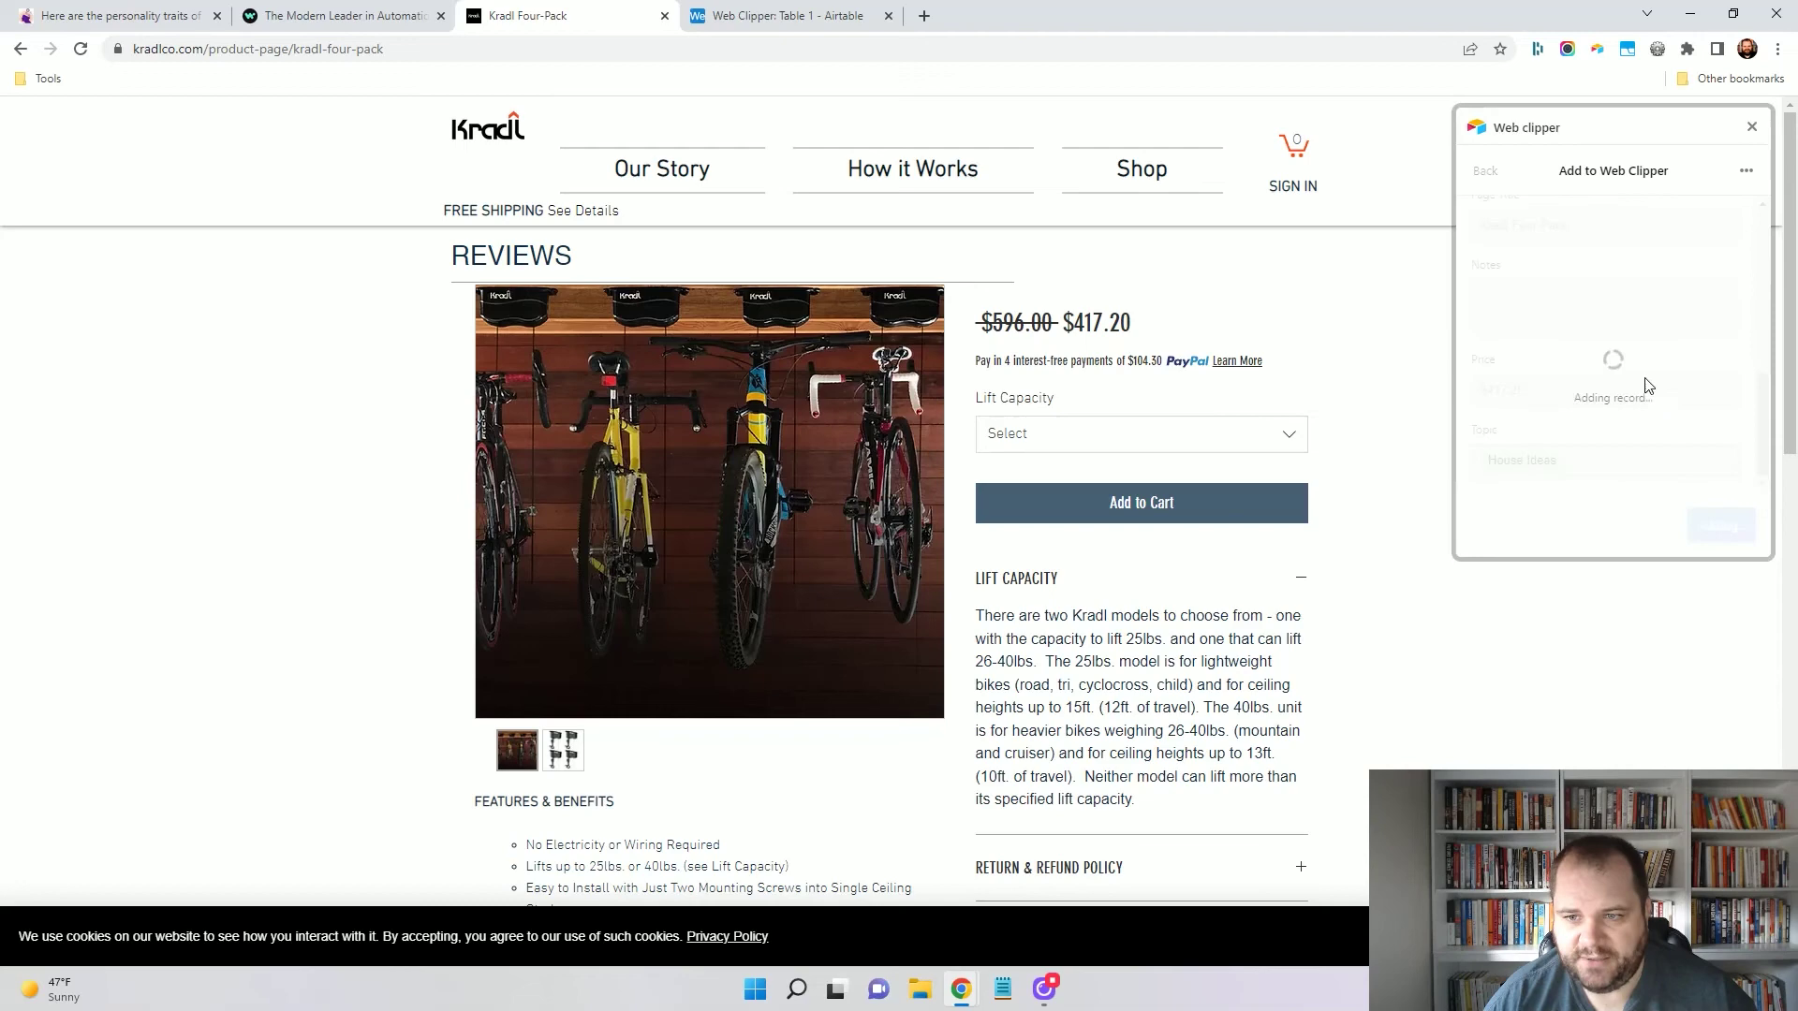
pyautogui.click(1752, 128)
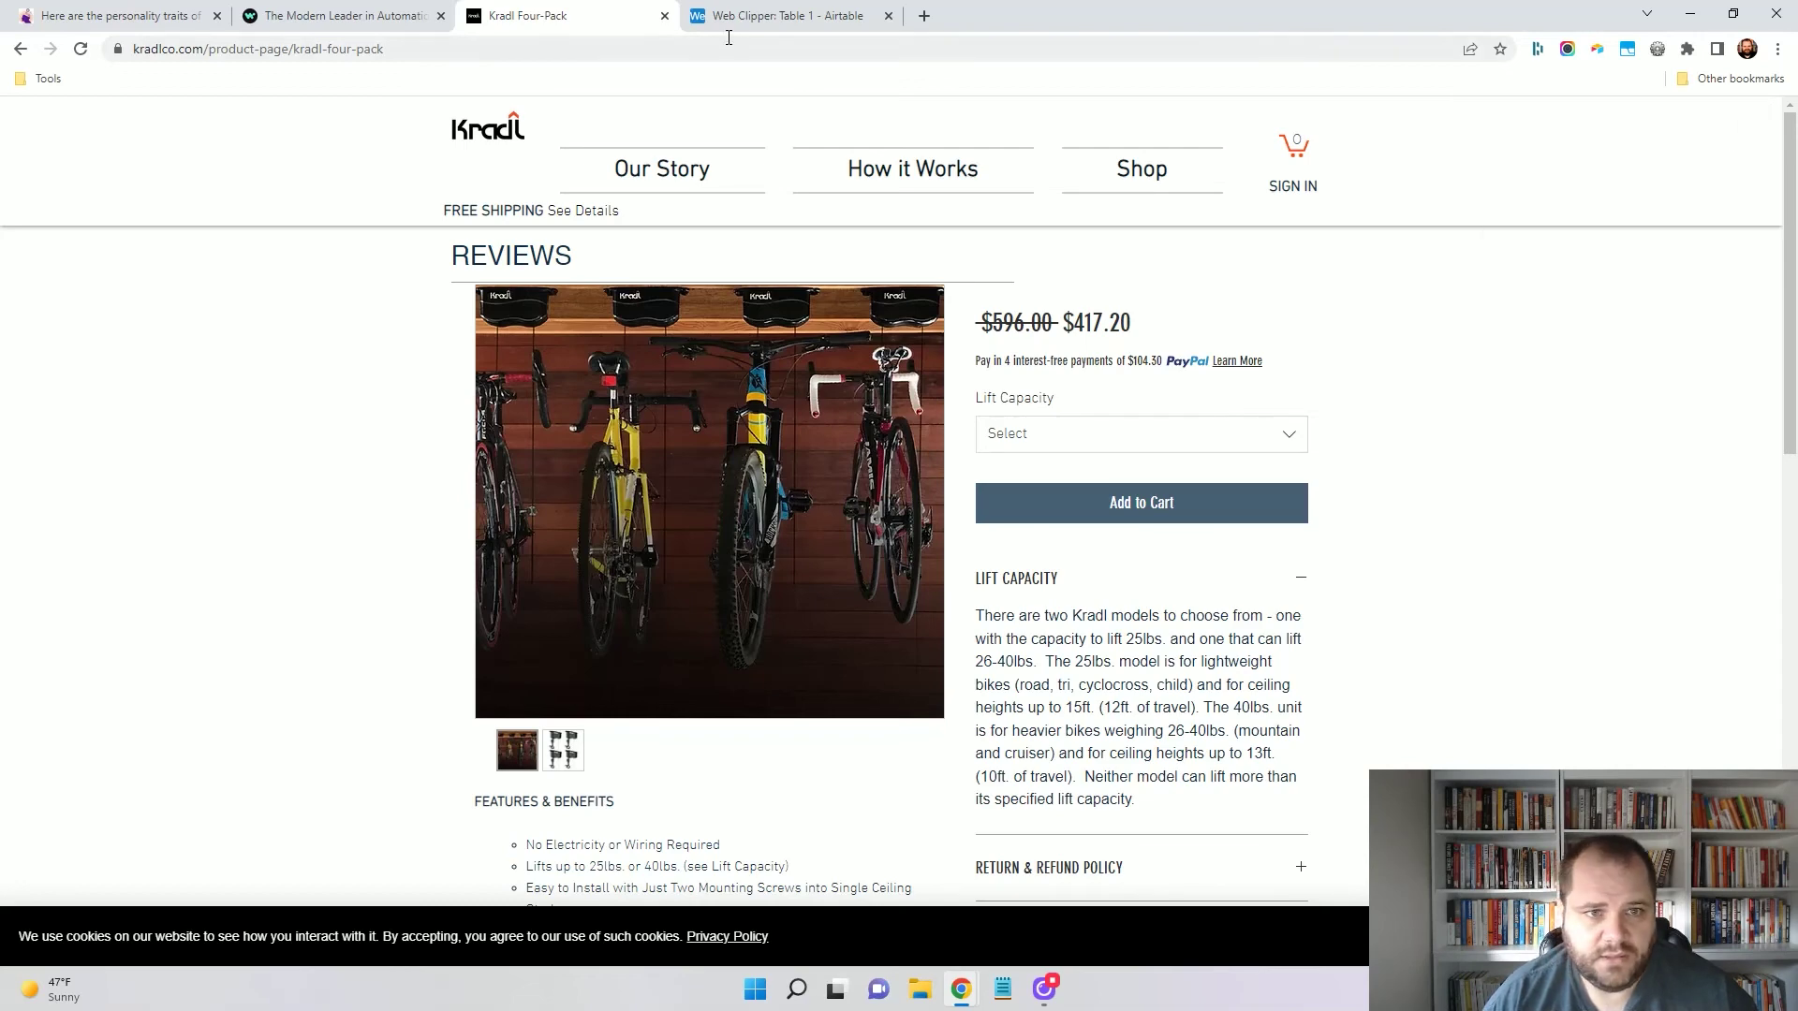
# Review row 6, Bike storage, with its bike photo, House Ideas topic and $417.20.
pyautogui.click(787, 16)
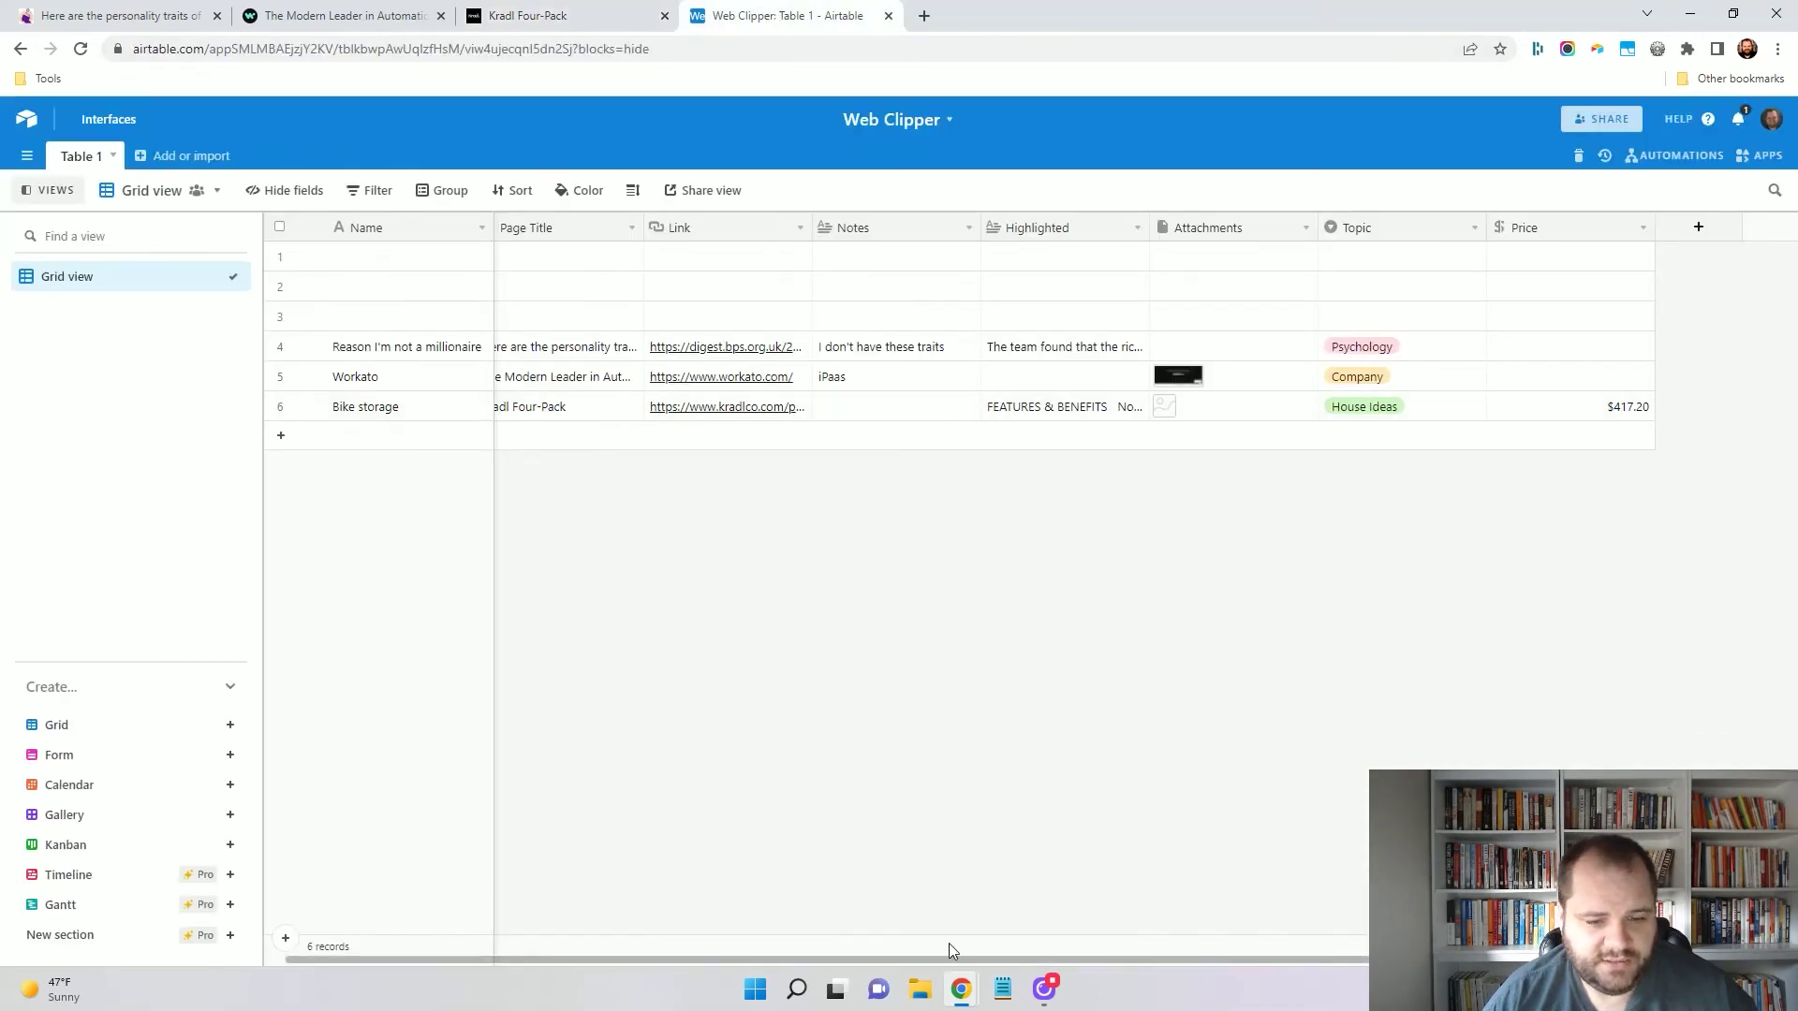
pyautogui.moveTo(923, 958); pyautogui.dragTo(644, 916)
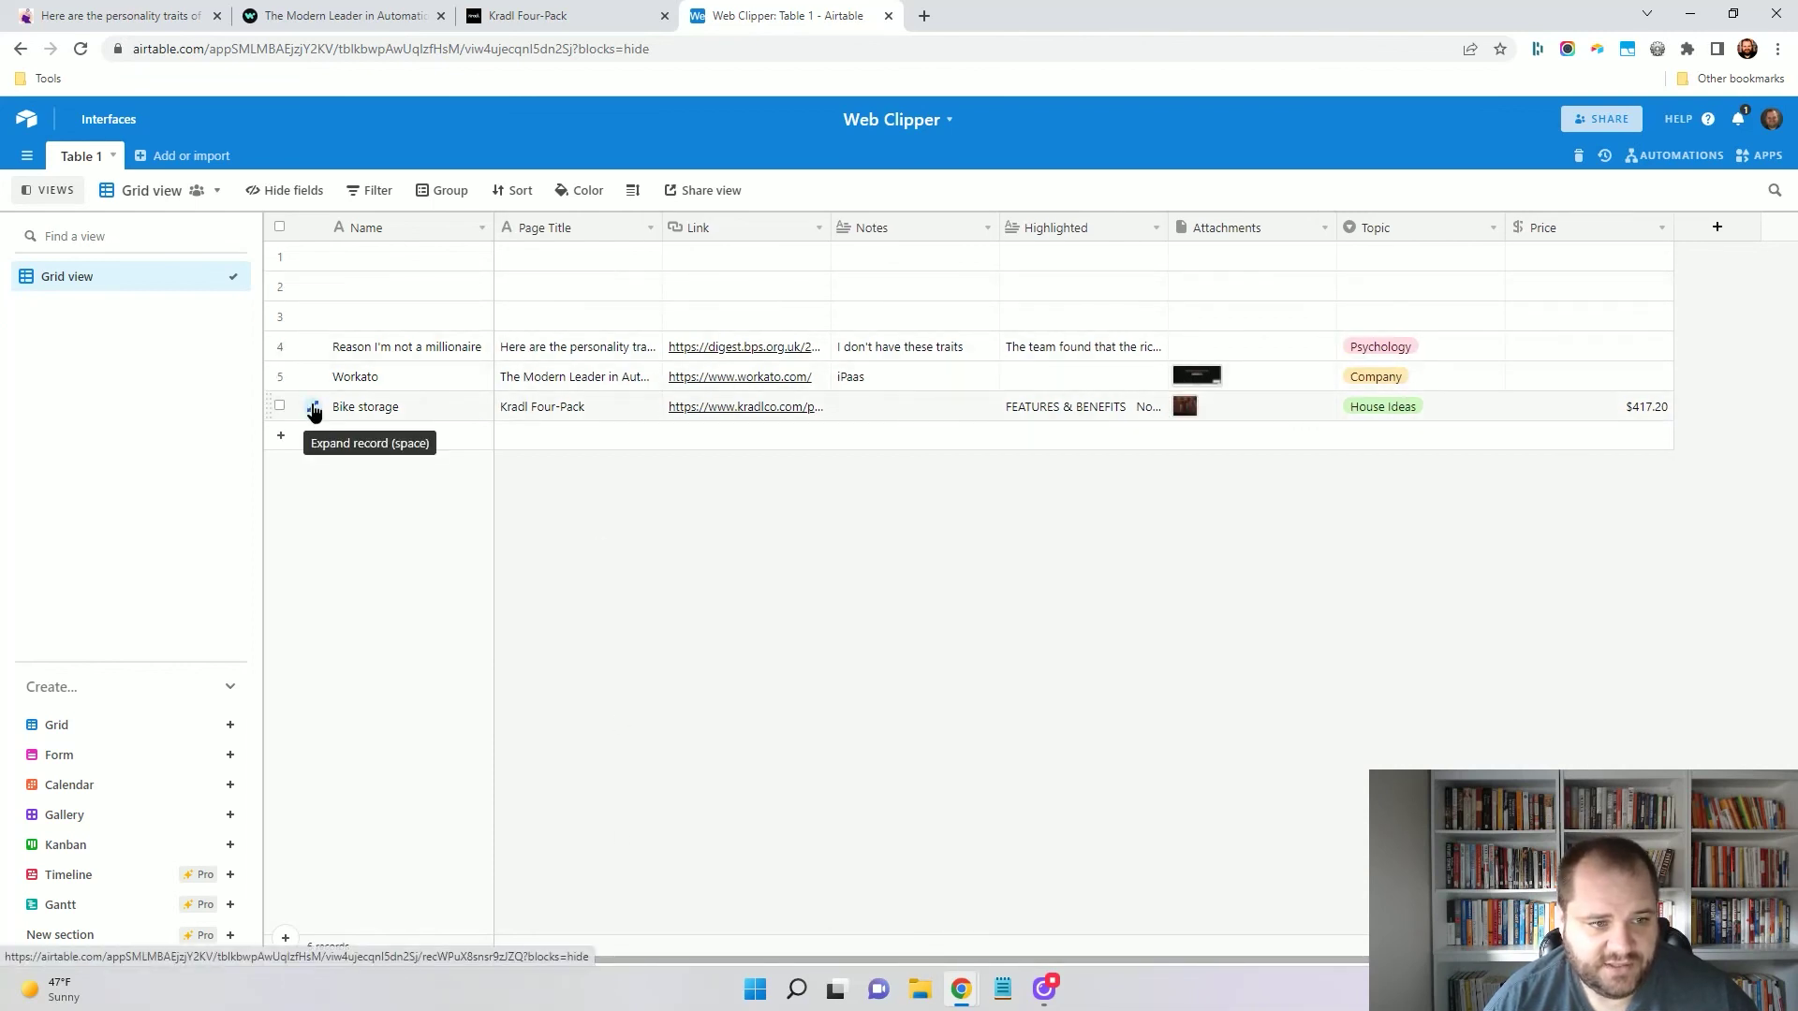
pyautogui.click(313, 406)
pyautogui.scroll(-2, 852, 648)
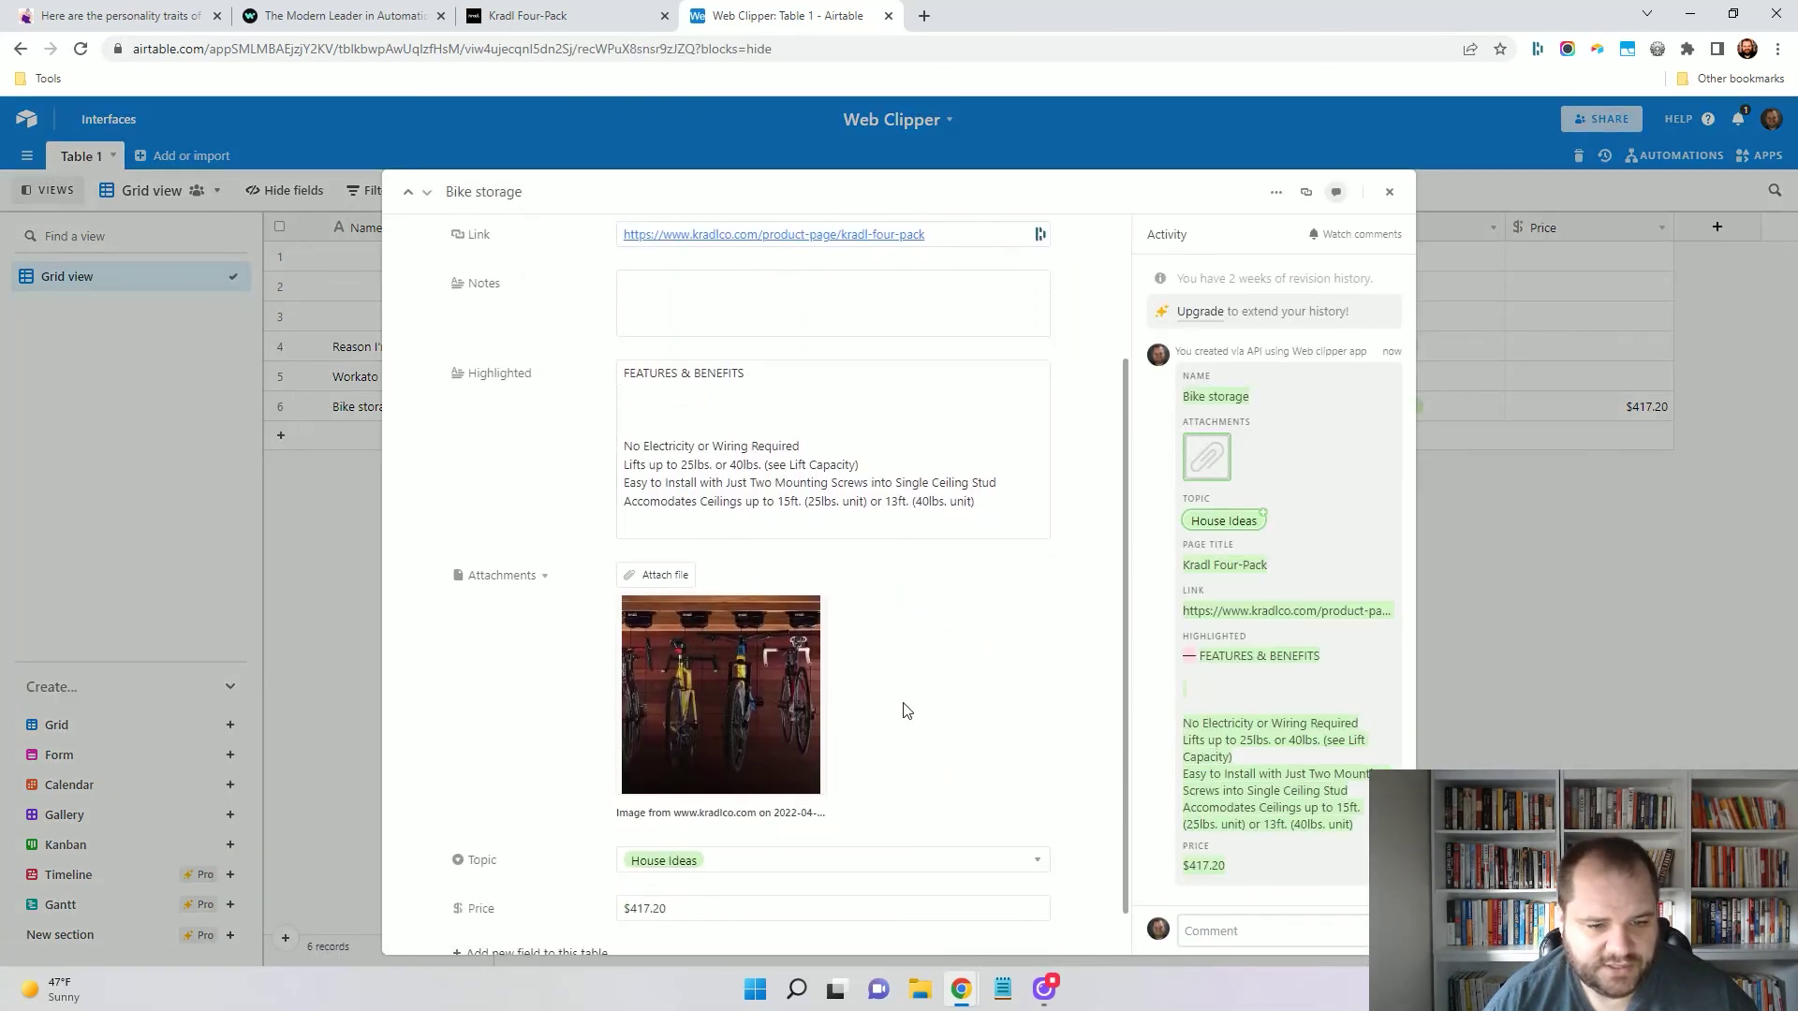
pyautogui.scroll(5, 937, 721)
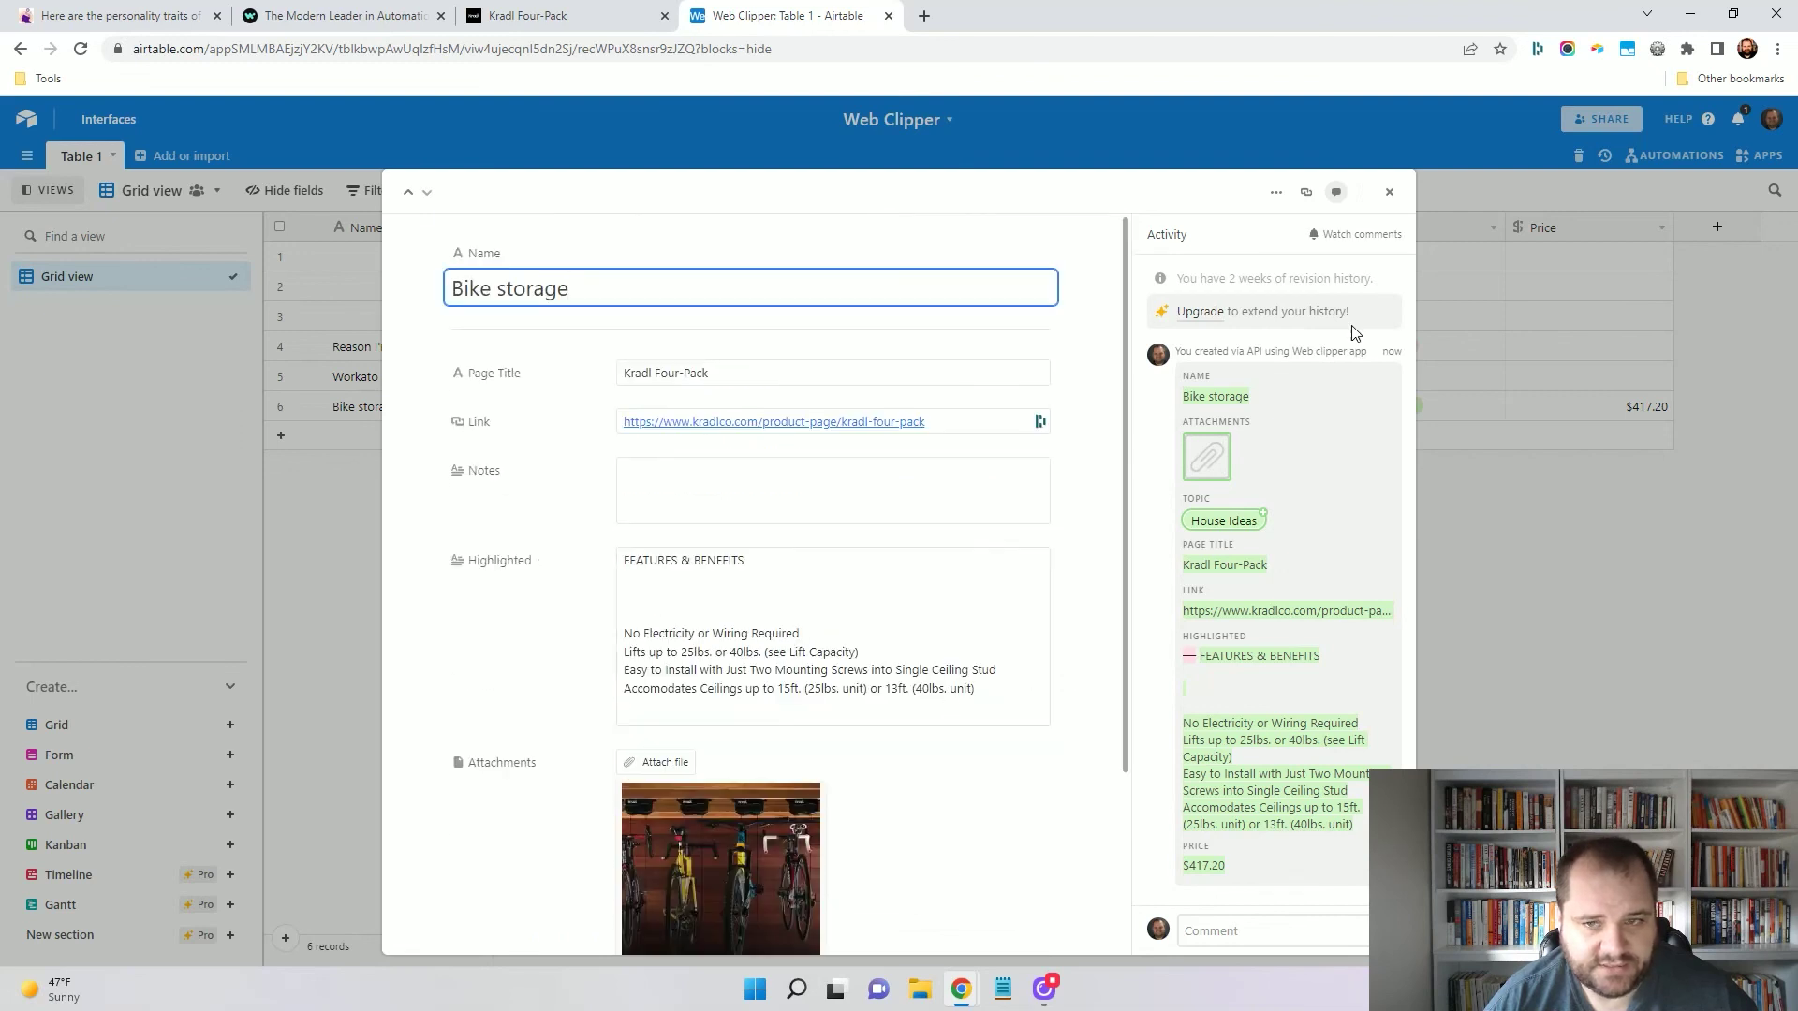
pyautogui.click(1388, 194)
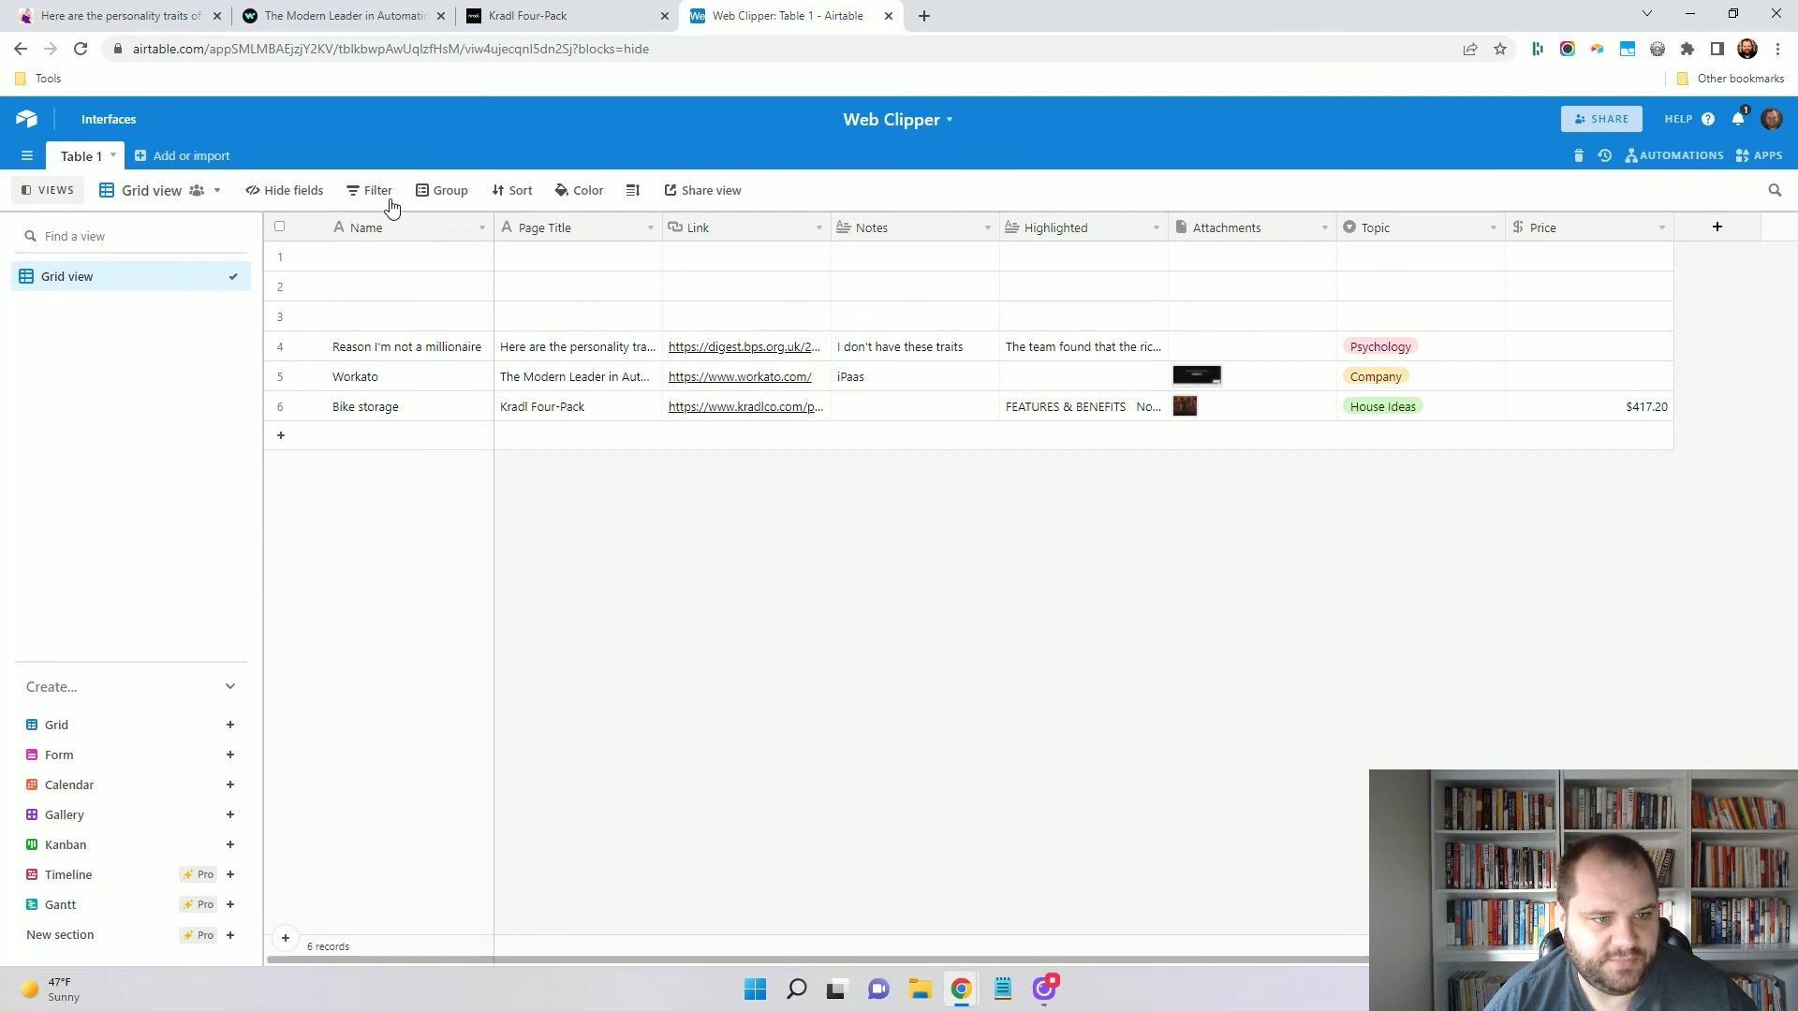
pyautogui.click(445, 190)
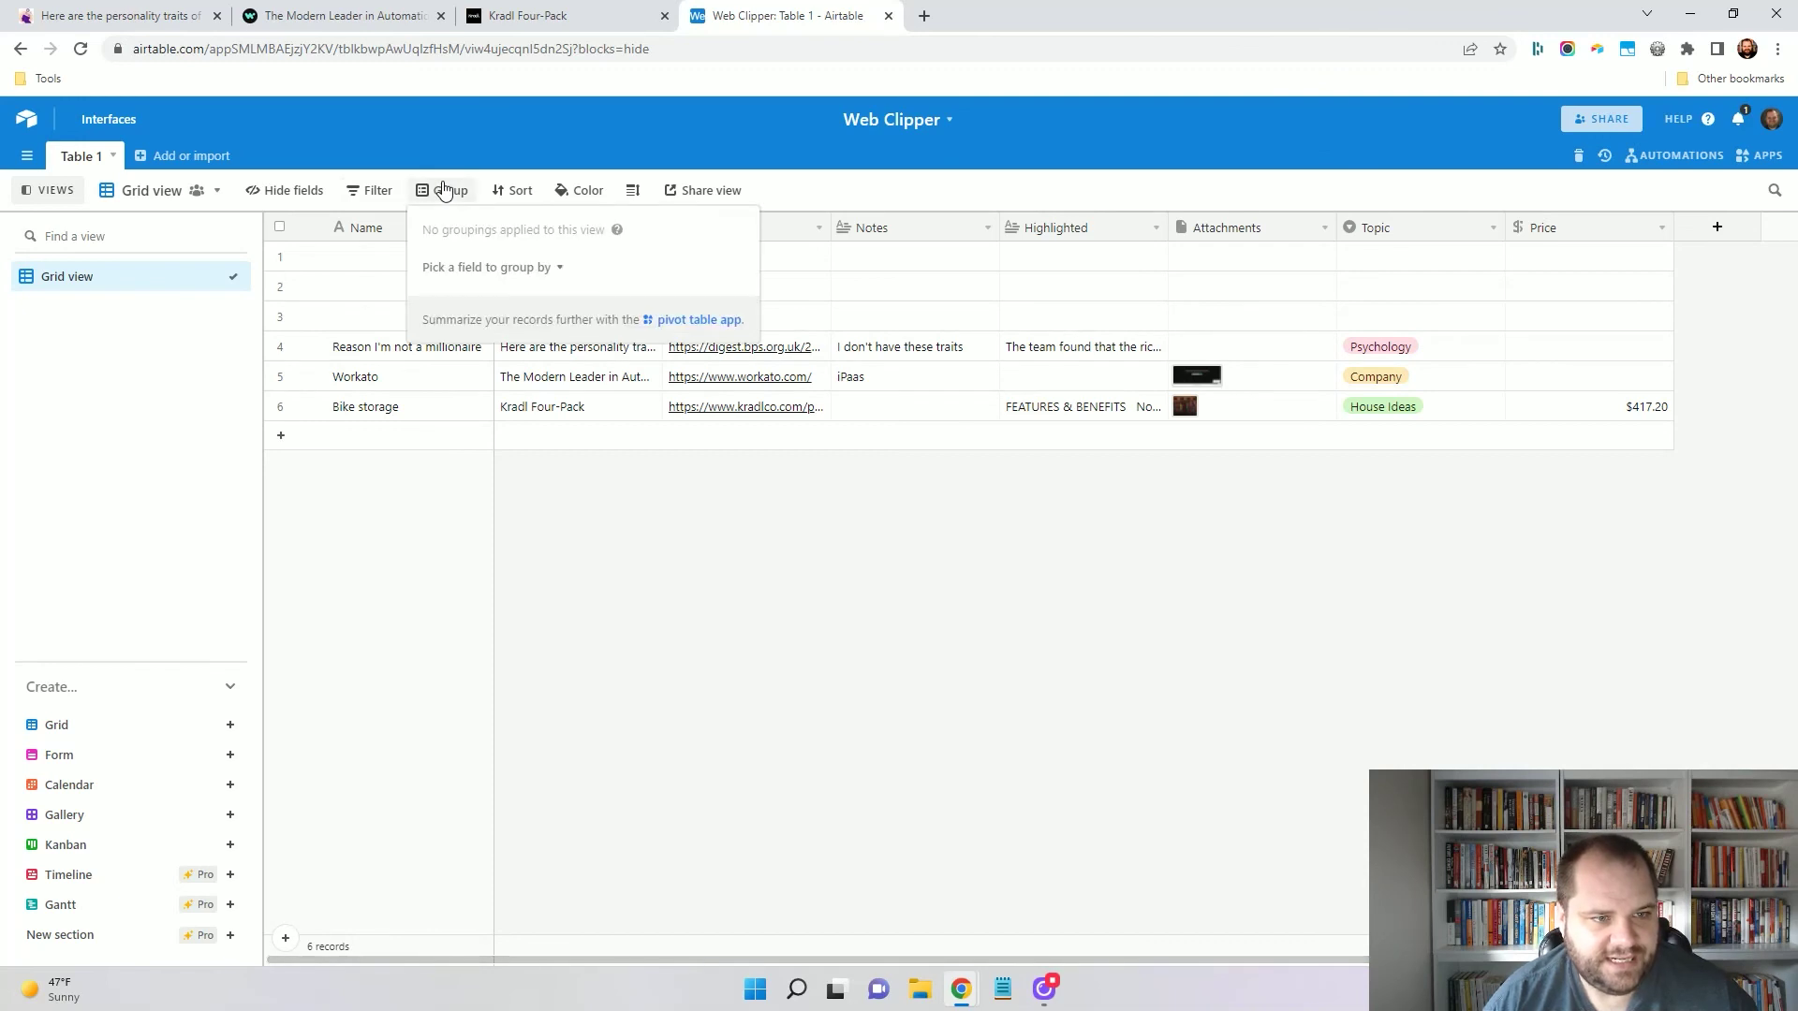
# Group Table 1 by Topic, giving Empty, Psychology, Company and House Ideas groups.
pyautogui.click(557, 267)
pyautogui.scroll(-1, 533, 361)
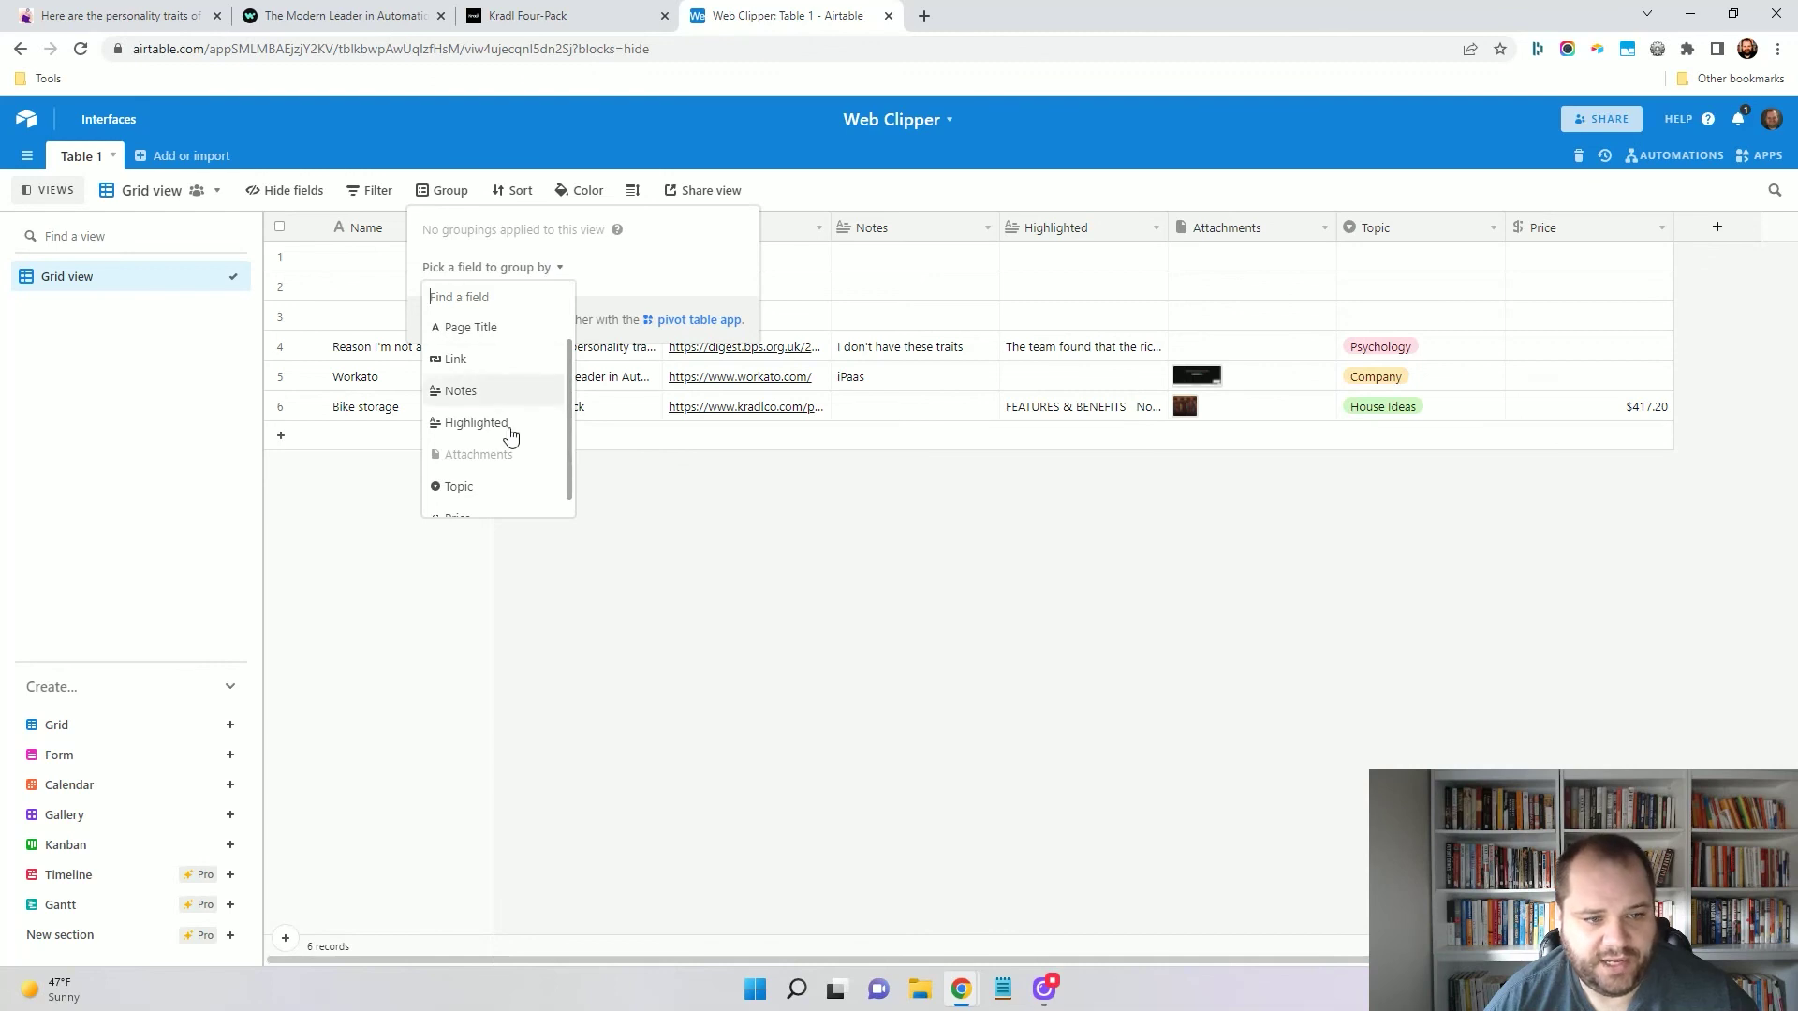
pyautogui.scroll(-1, 507, 435)
pyautogui.click(488, 477)
pyautogui.click(590, 946)
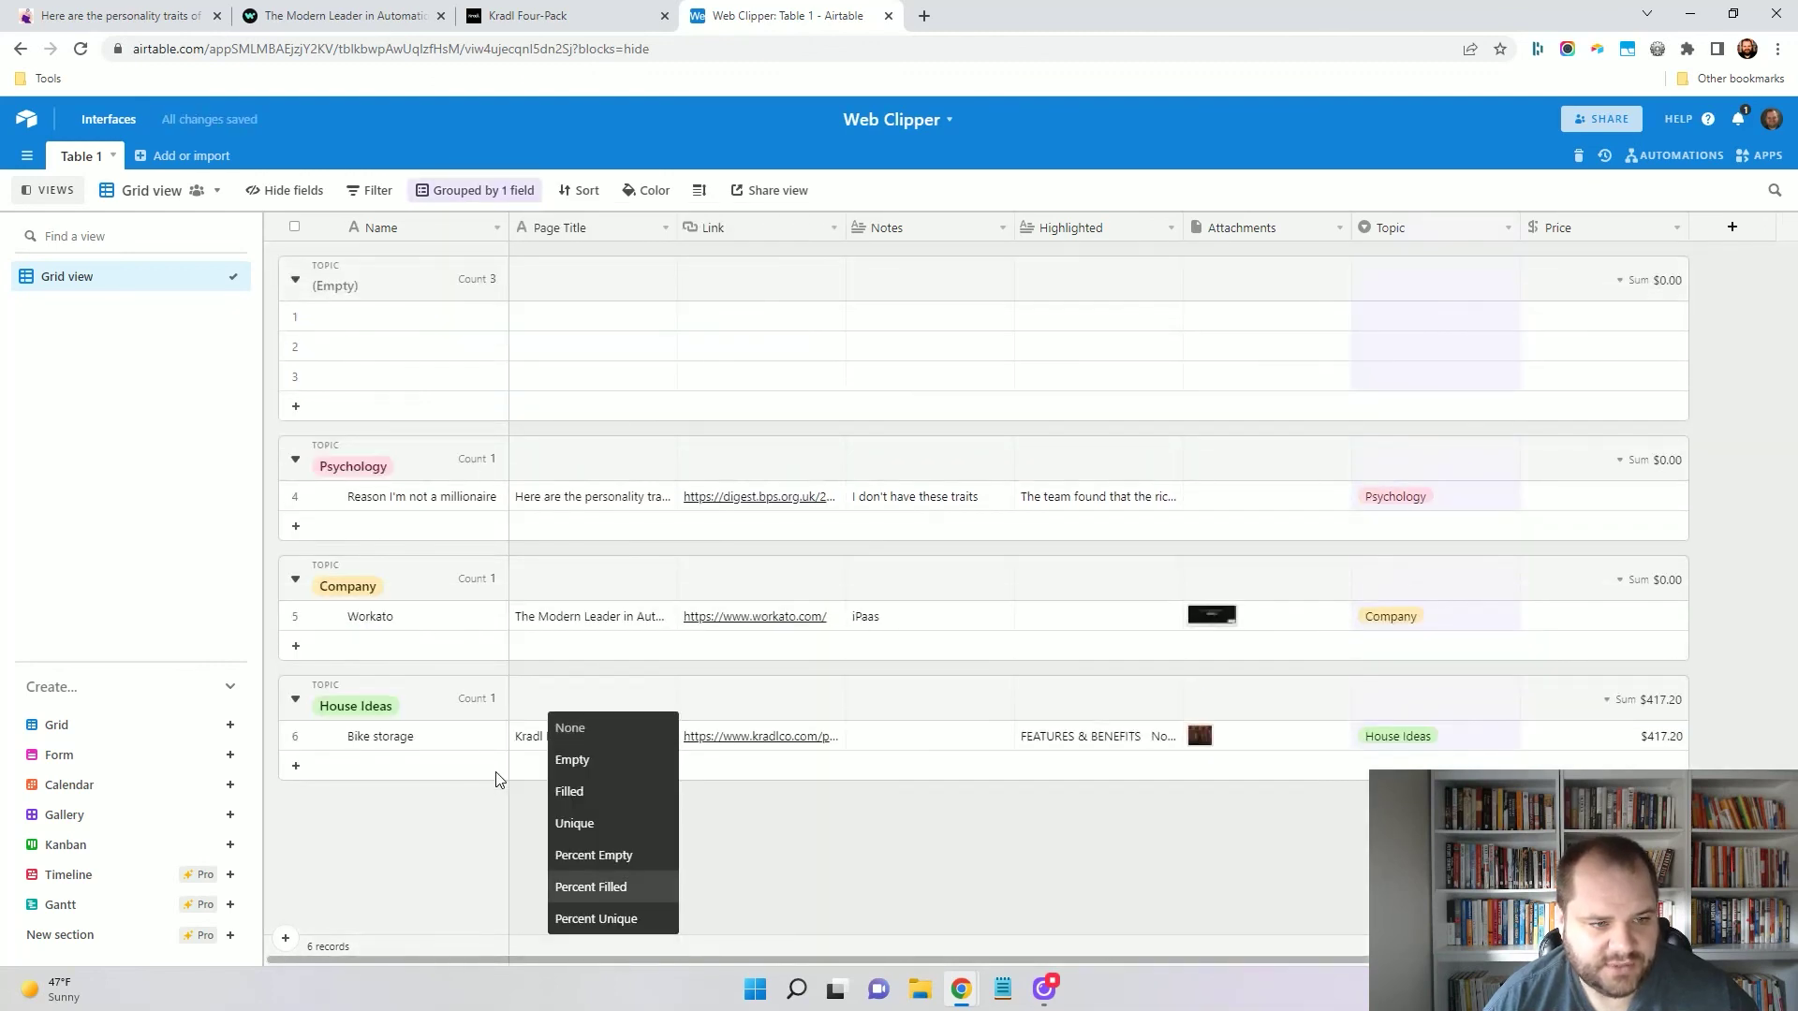
pyautogui.click(356, 488)
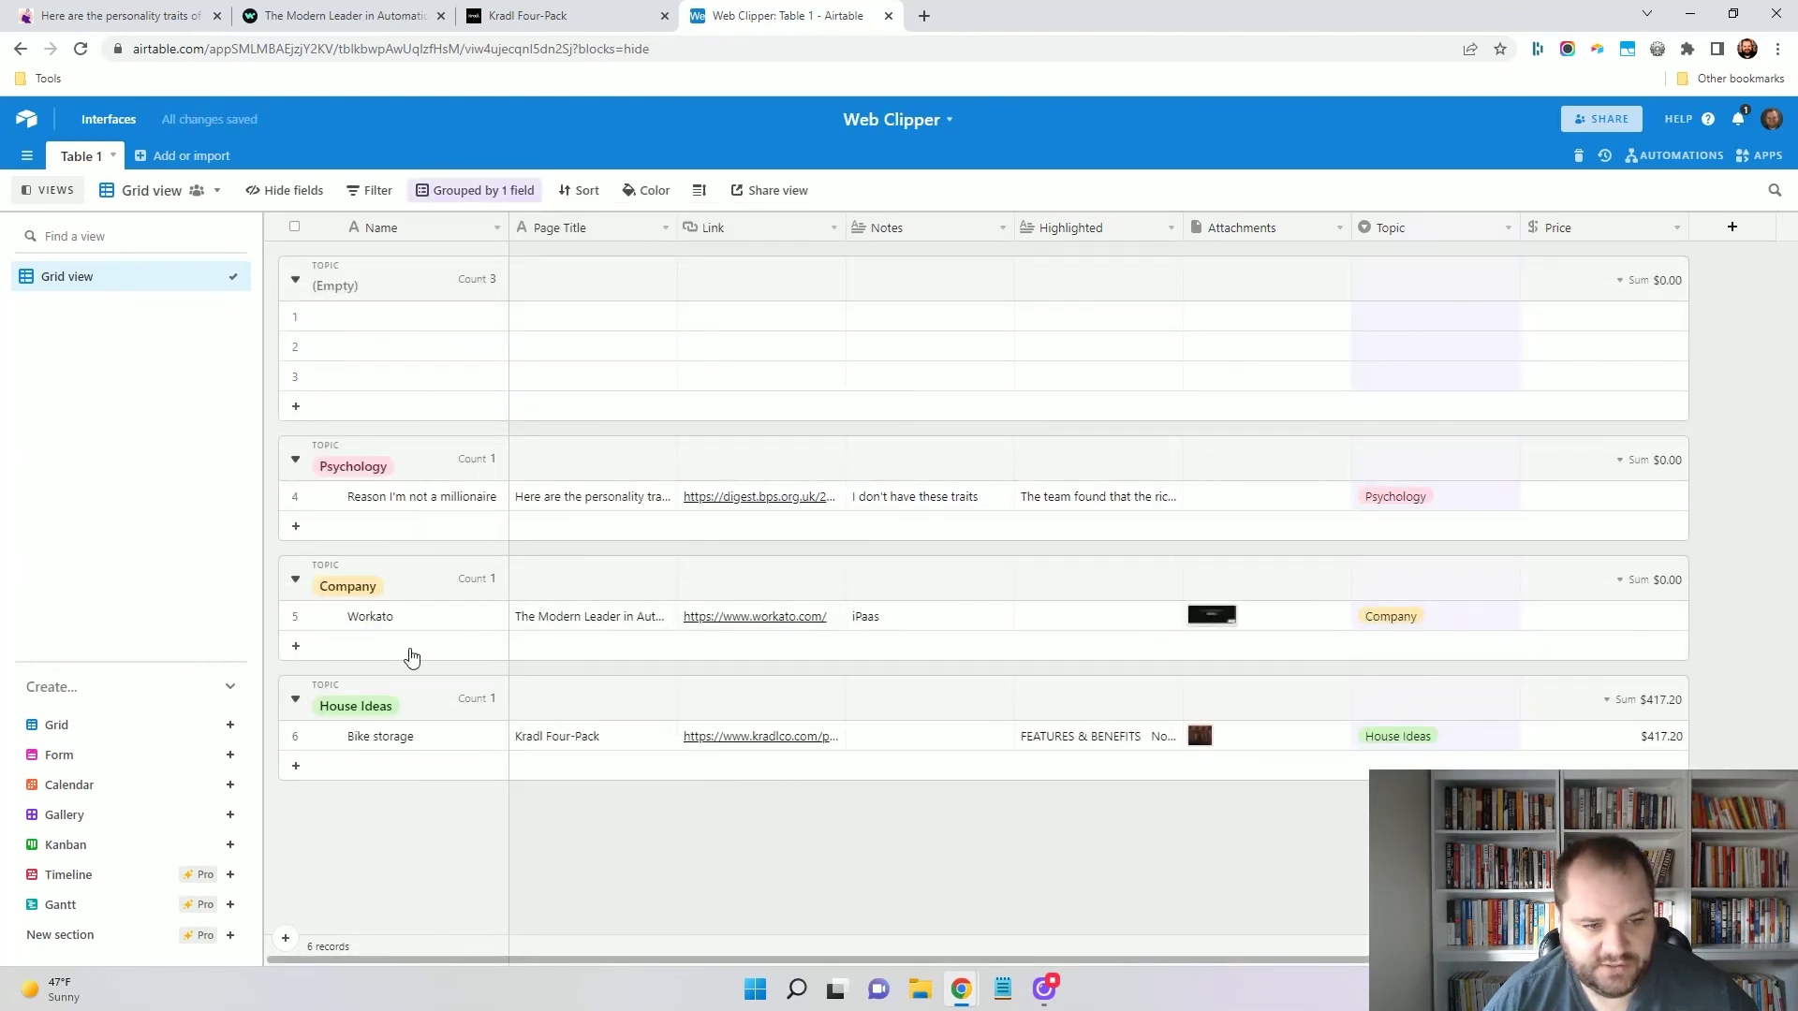